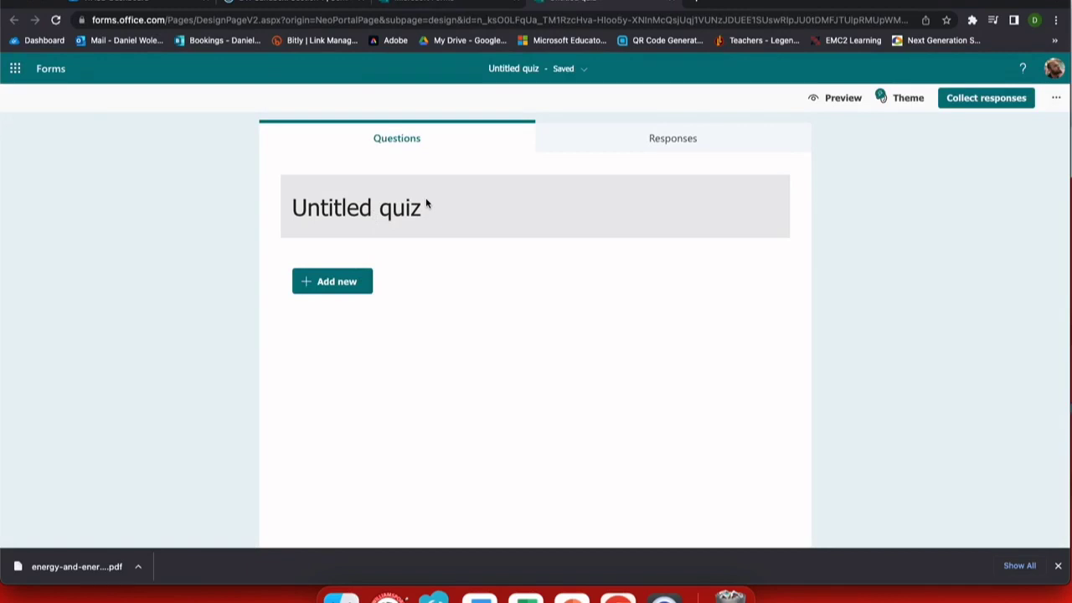
- Title the quiz "Math Quiz"
click(425, 204)
text(Te)
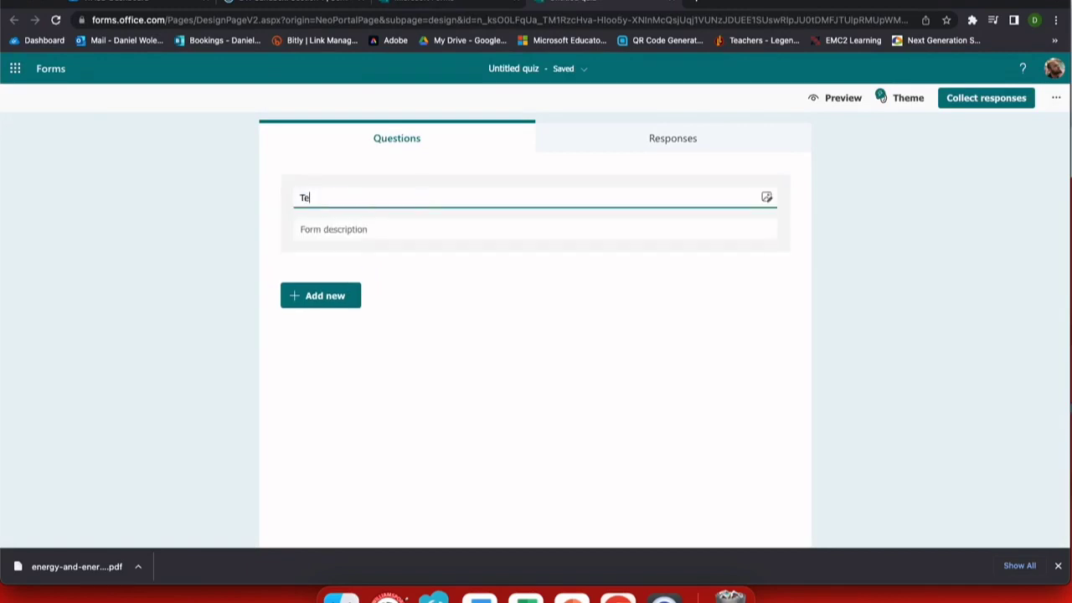
text(st Quiz)
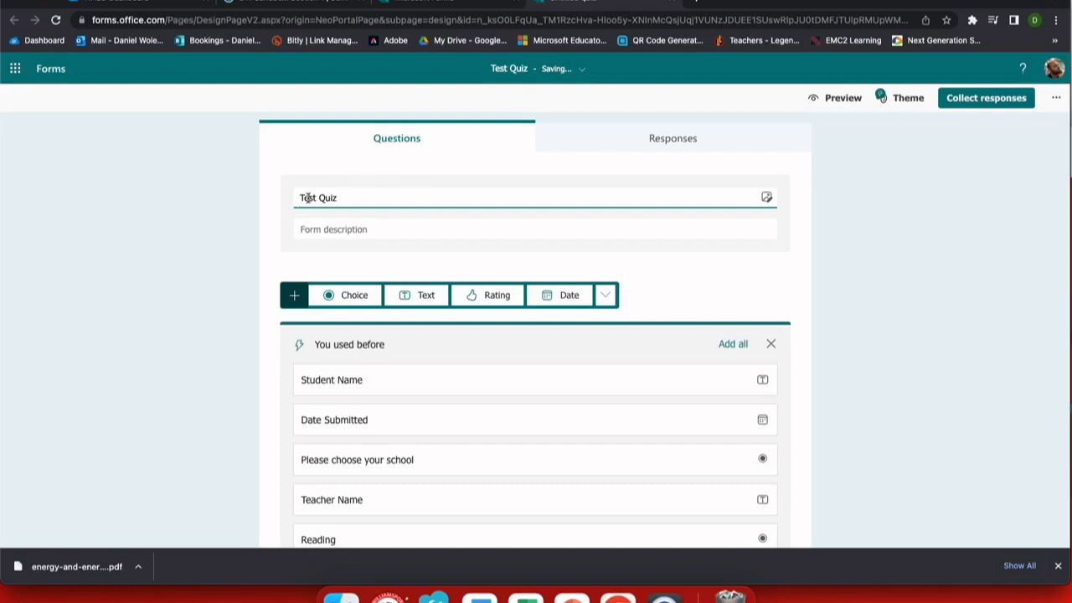
double_click(308, 198)
text(Math)
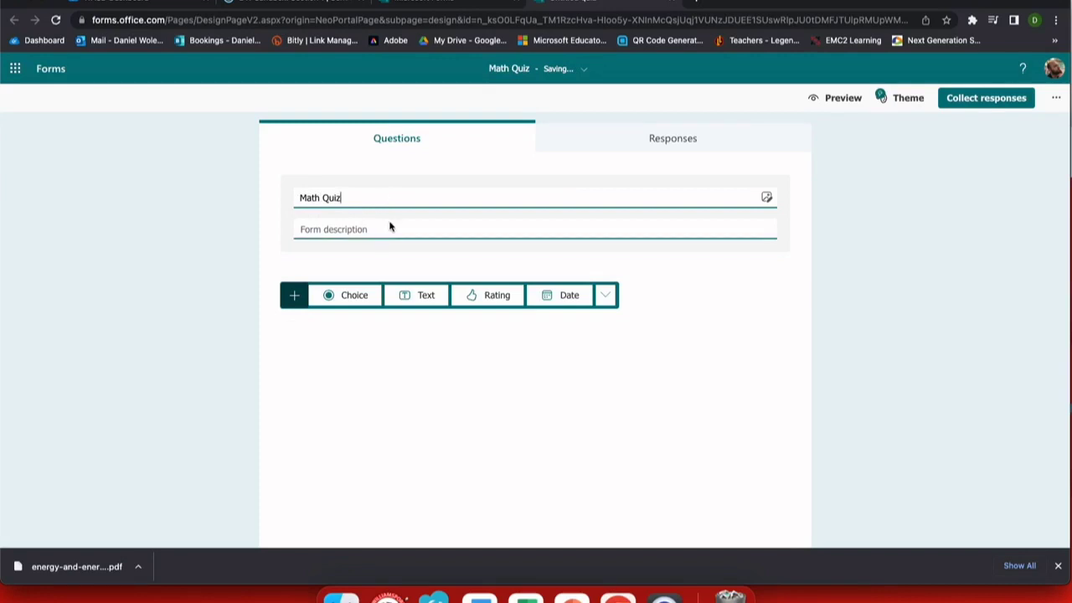
- Apply the theme with the wooden hand, pencils and school supplies against a dark wall as the quiz background
click(901, 99)
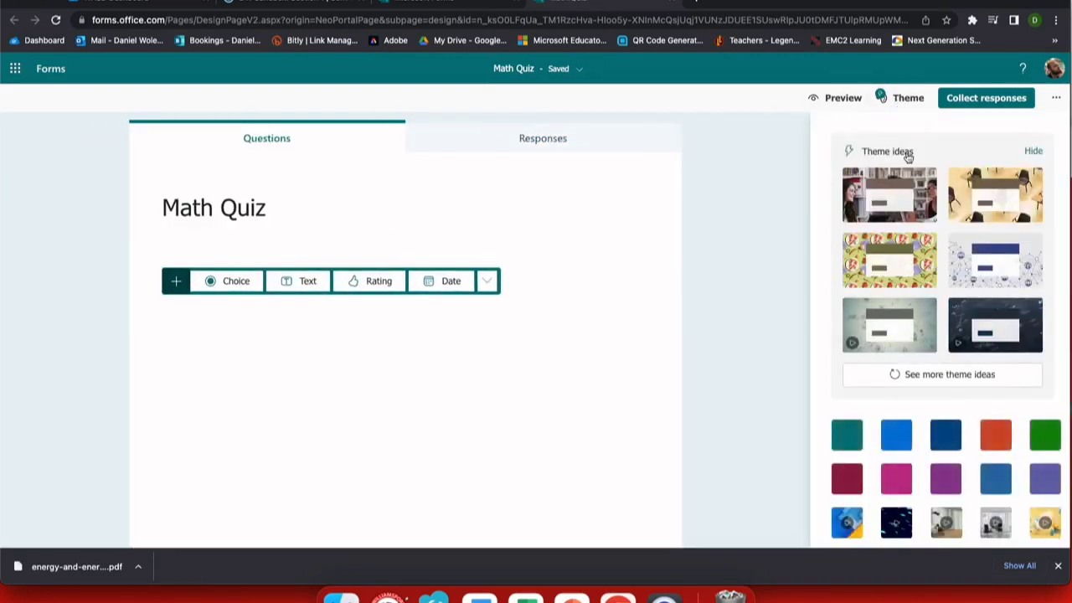
scroll(906, 312, down, 2)
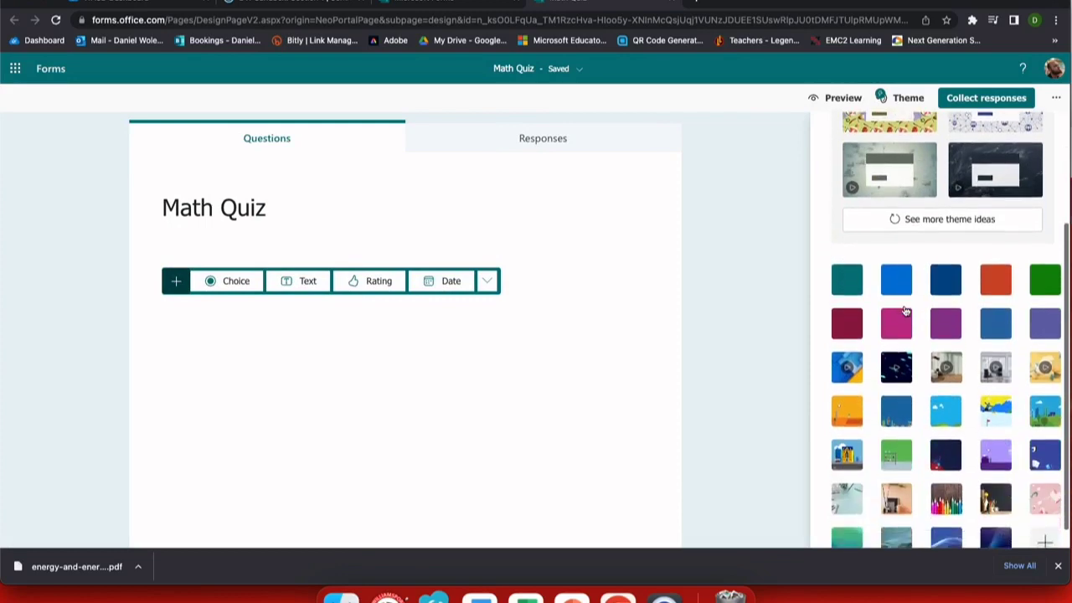
scroll(906, 312, down, 1)
click(1001, 478)
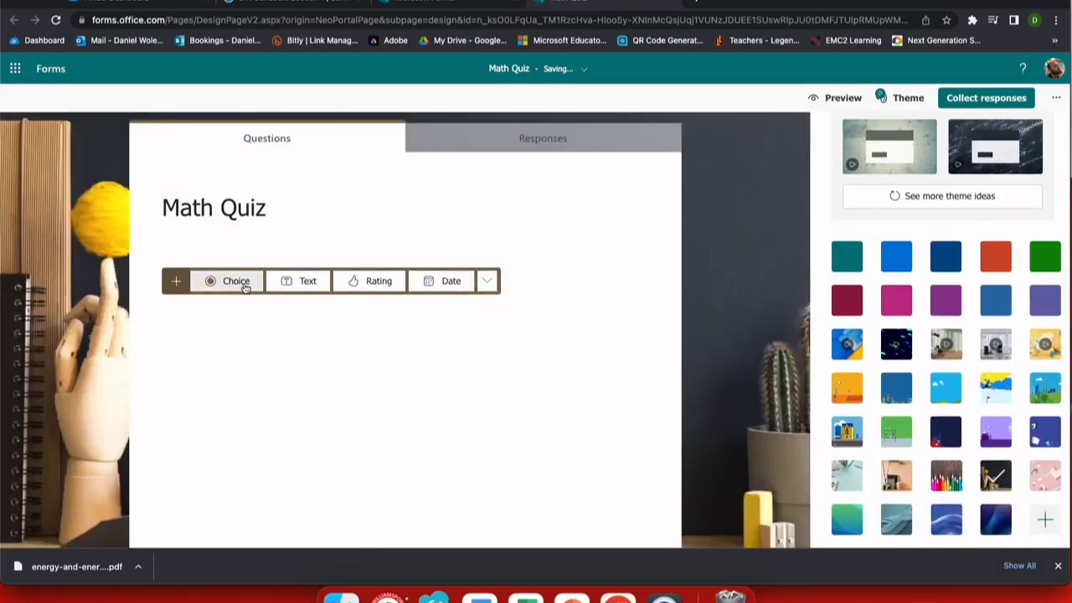
- Add a choice question "2 + 2" with the answer options 4, 2 and 3
click(239, 284)
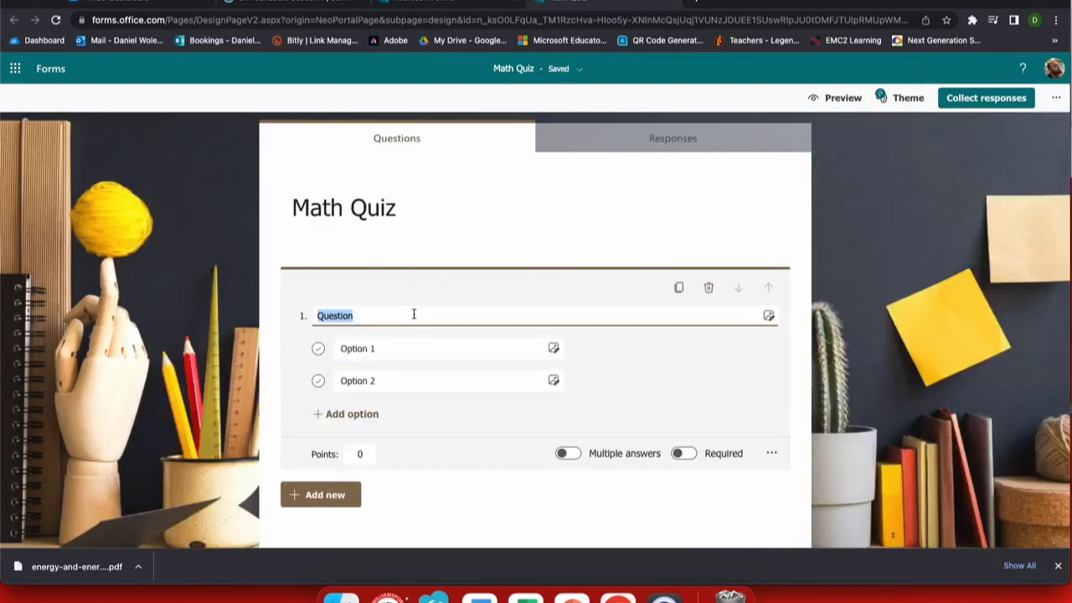
text(2 + 2)
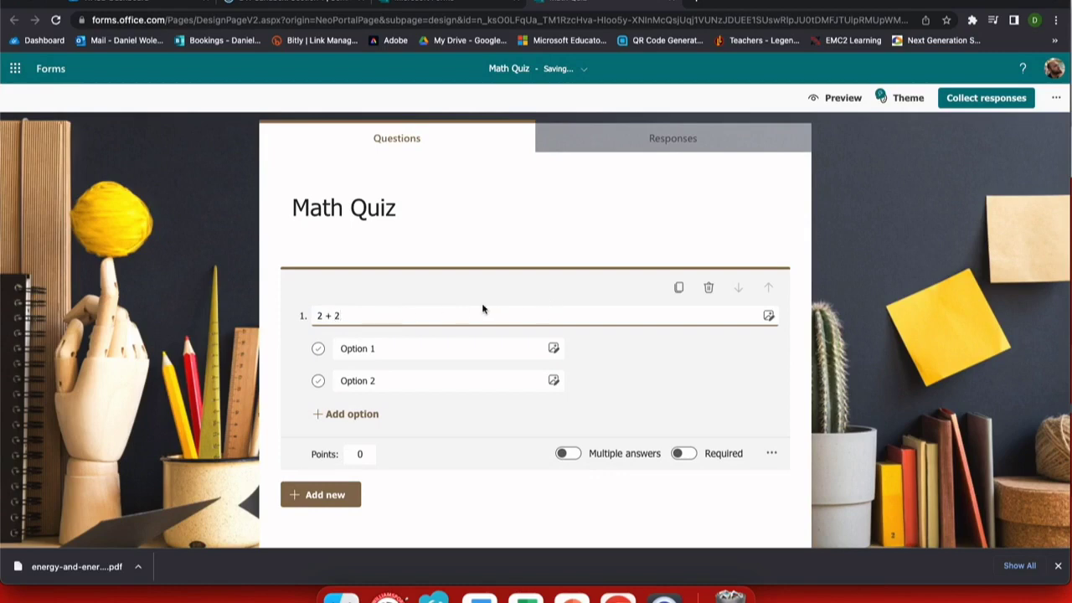
click(421, 348)
text(4)
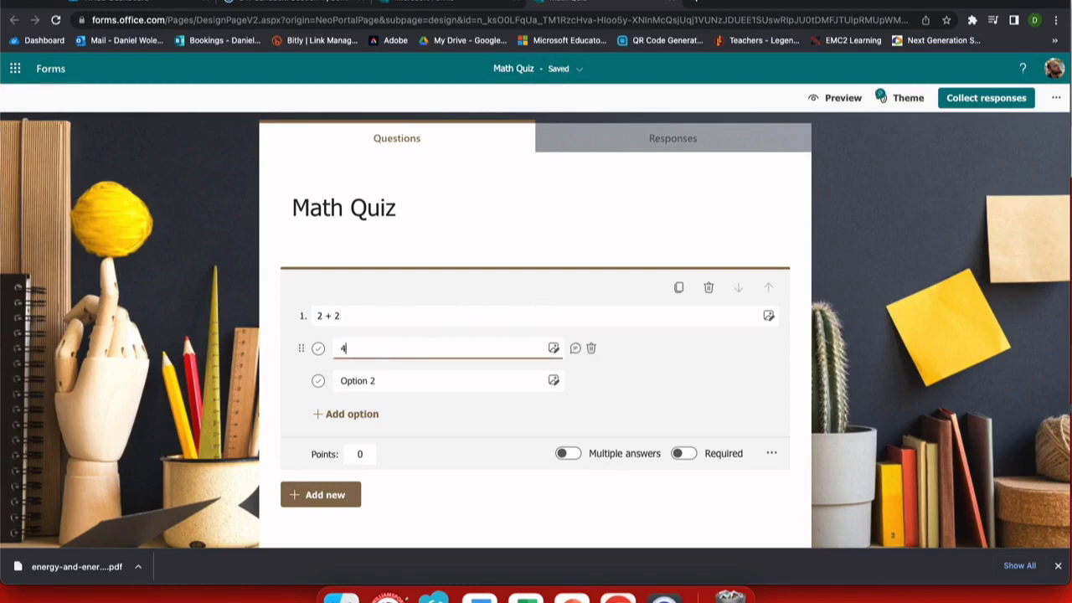
click(395, 382)
text(2)
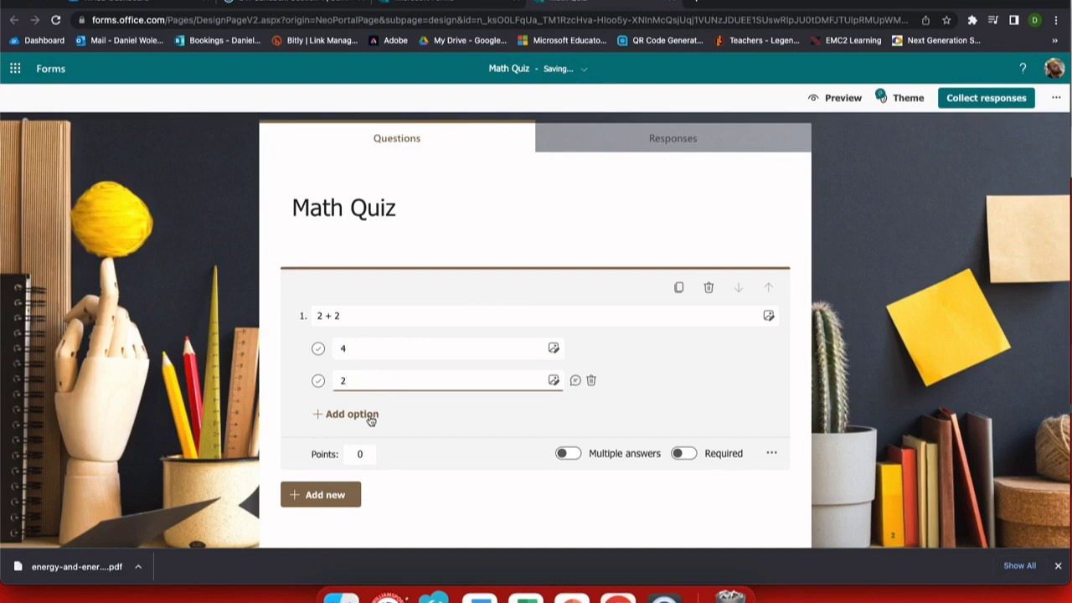
click(368, 415)
text(3)
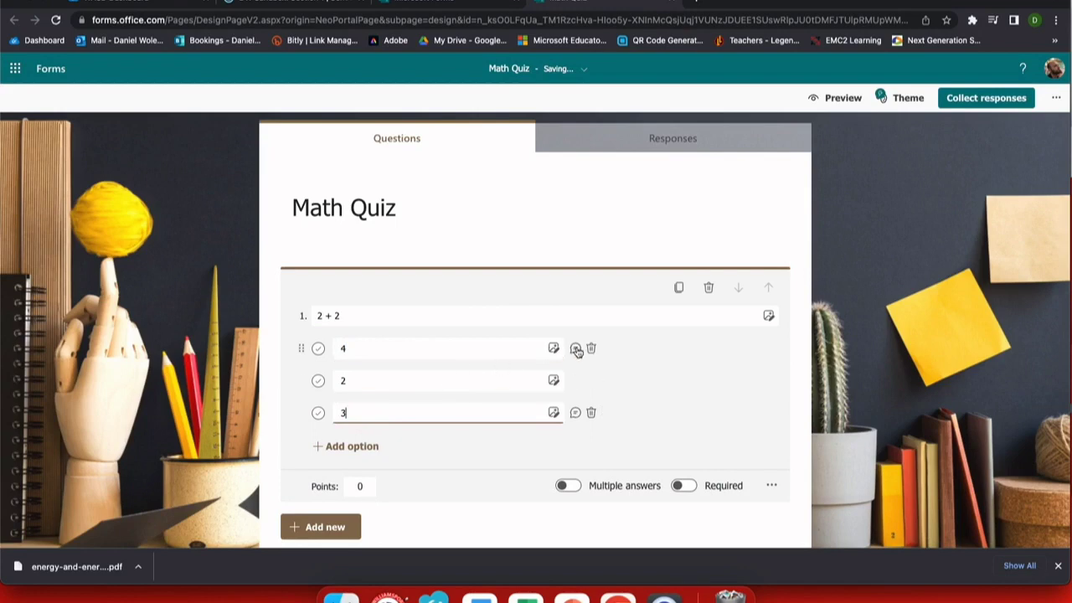
- Add the feedback message "That's correct!" for those who choose option 4
click(576, 350)
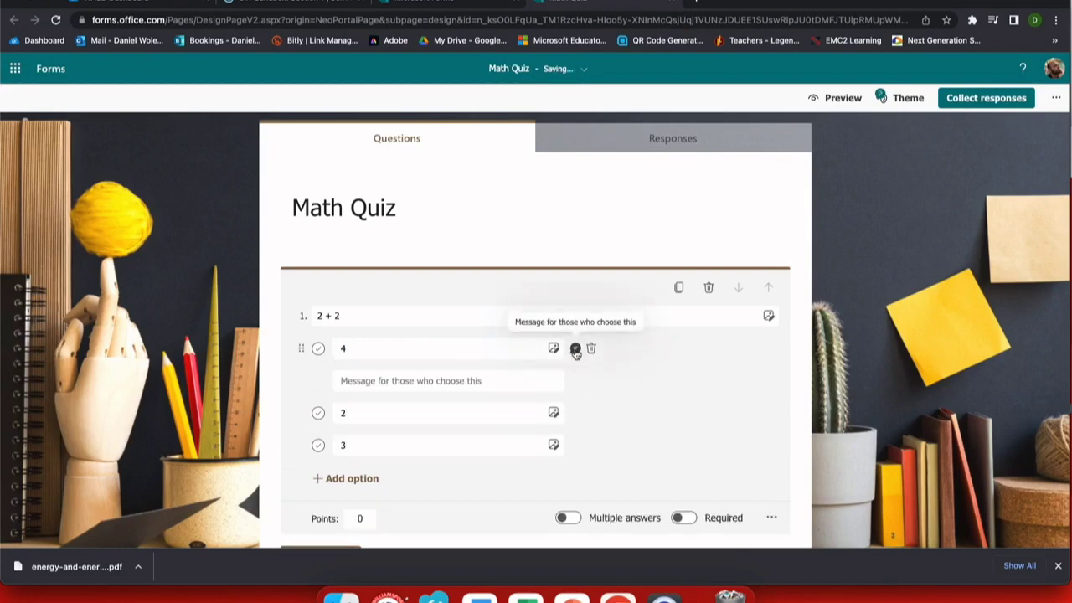
text(That's correct!)
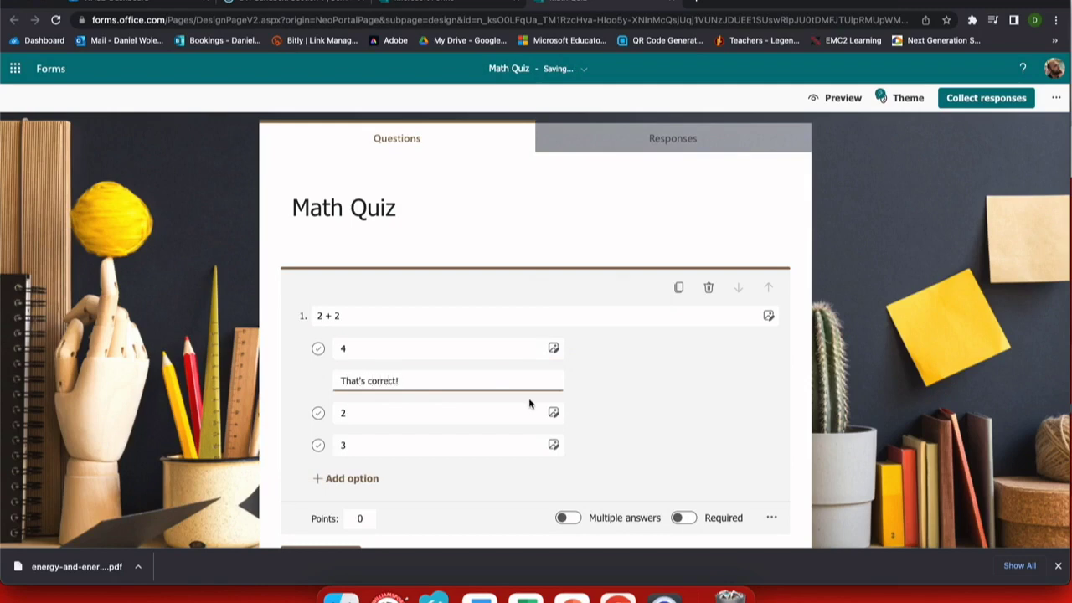
- Add feedback "Hmm...why do you think you chose this answer?" to option 2 and "Not quite. Start with 2 and add 2 more." to option 3
click(577, 414)
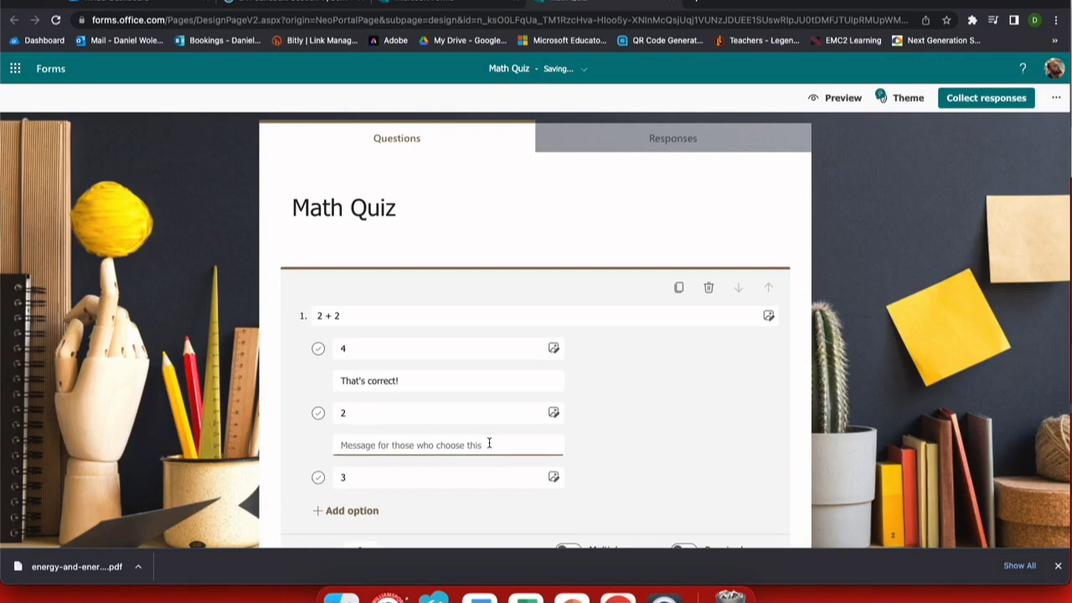
text(hmm)
key(BackSpace)
key(BackSpace)
text(Hmm...)
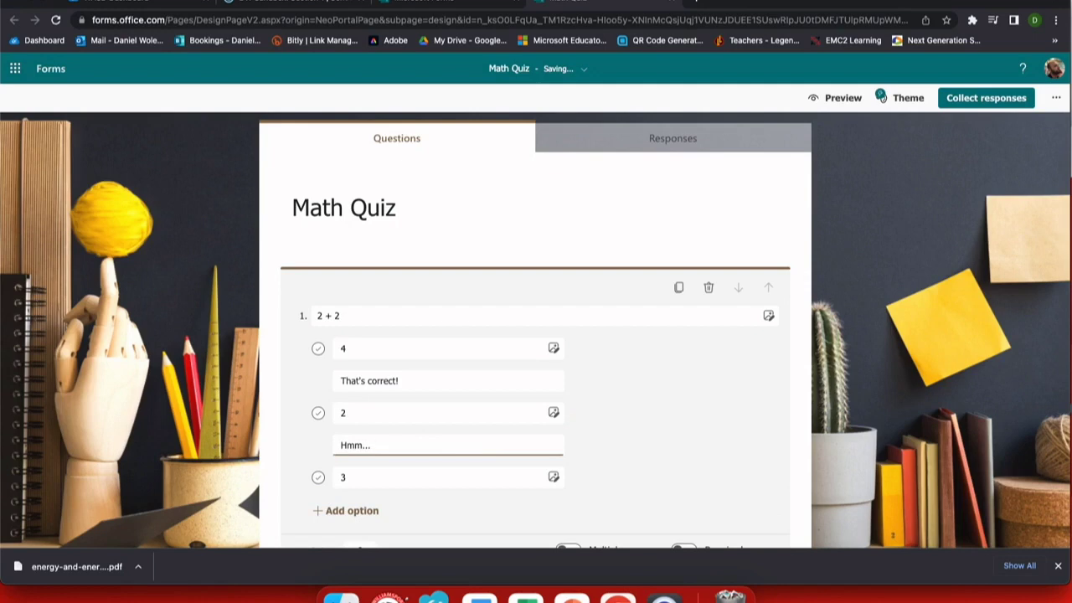
text(why )
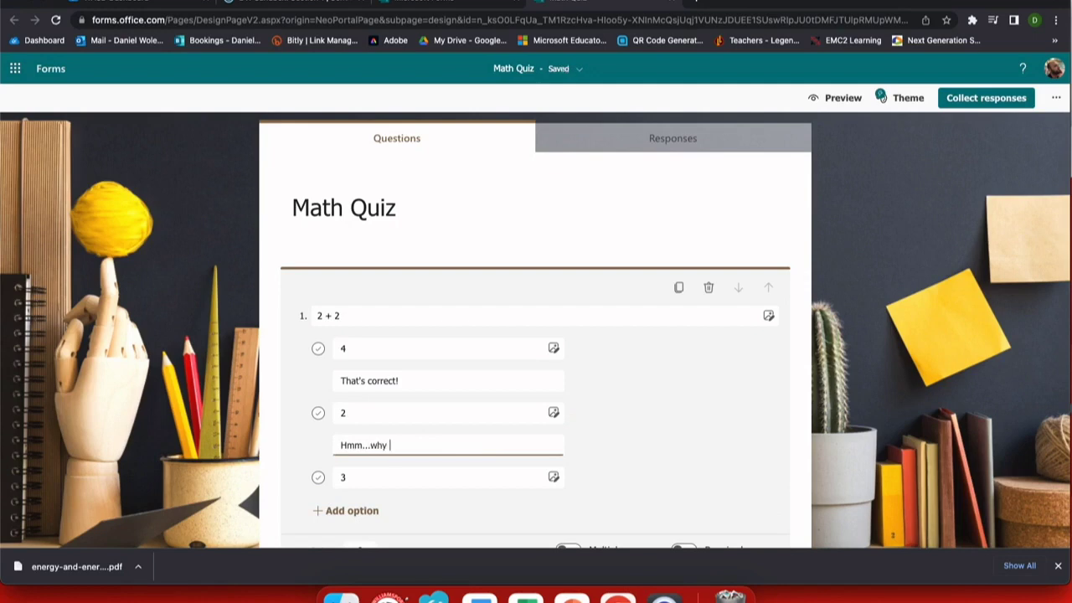
text(do you tuhink)
key(BackSpace)
key(BackSpace)
key(BackSpace)
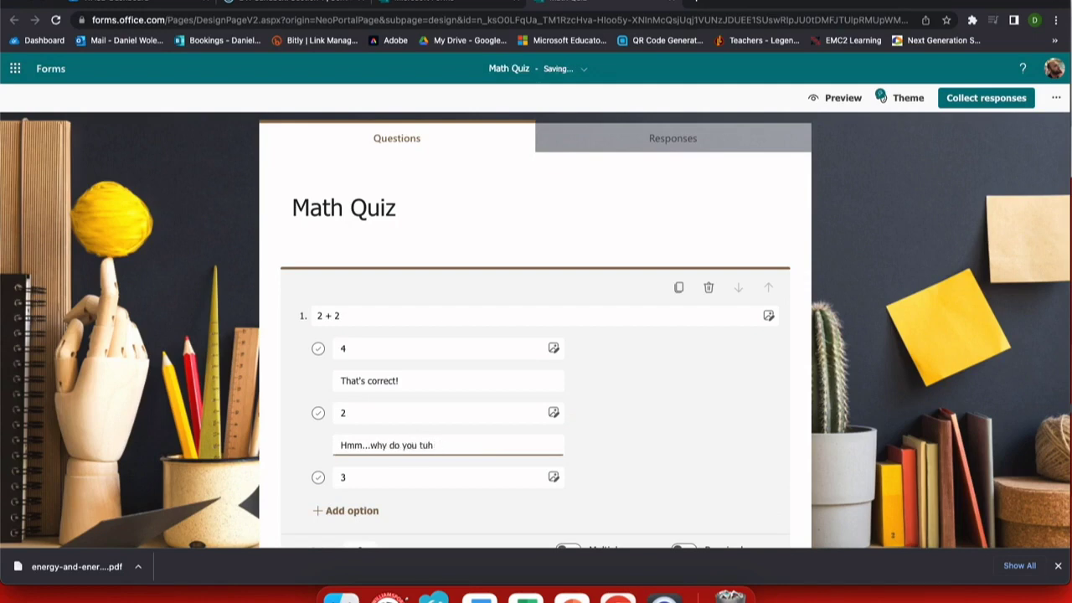
text(ink you chose this answer?)
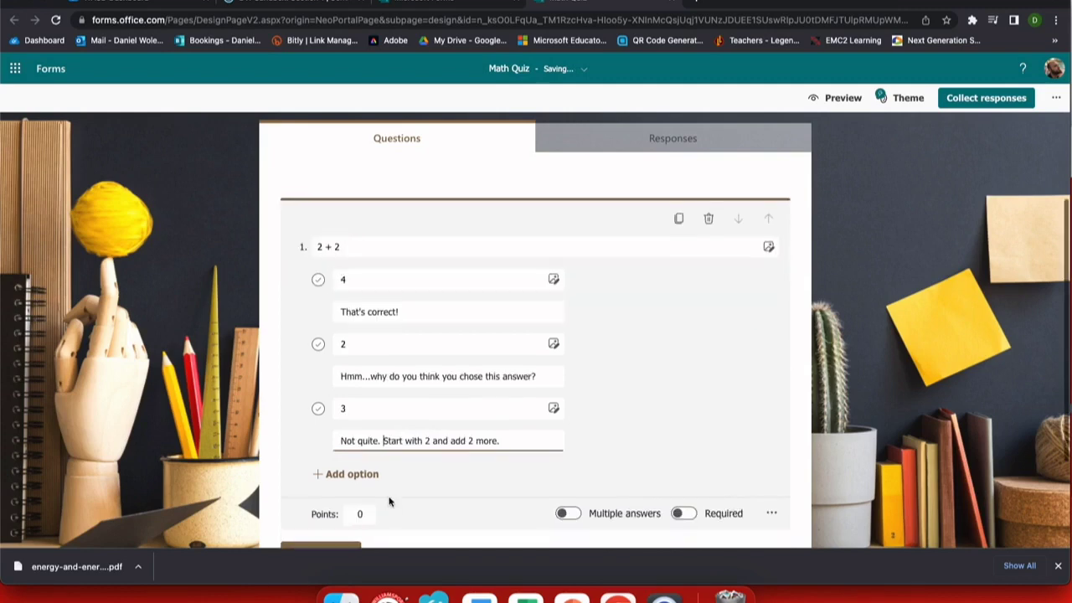
- Set the "2 + 2" question to 1 point and make it required
scroll(388, 500, down, 1)
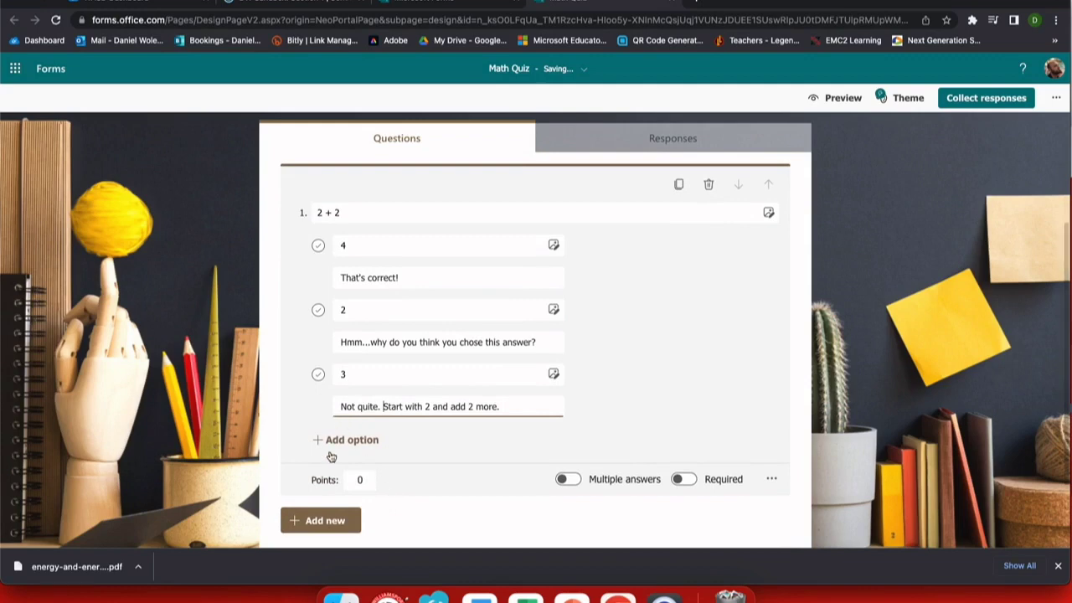
click(368, 475)
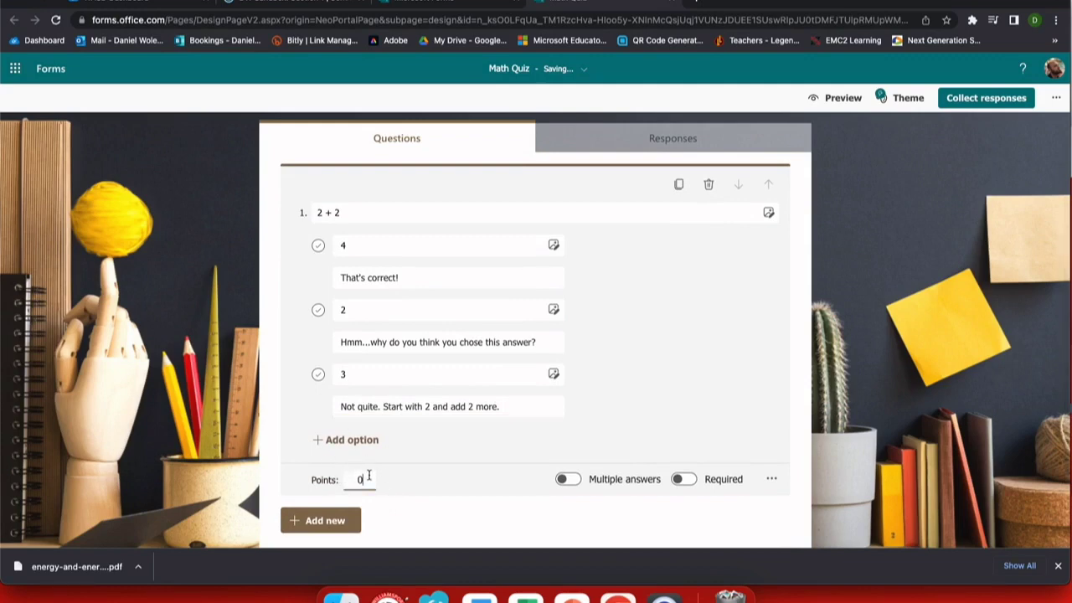
text(1)
click(682, 481)
- Search Bing images for "4" and insert the picture of an orange 4 on a weathered yellow wall into the "2 + 2" question
click(769, 215)
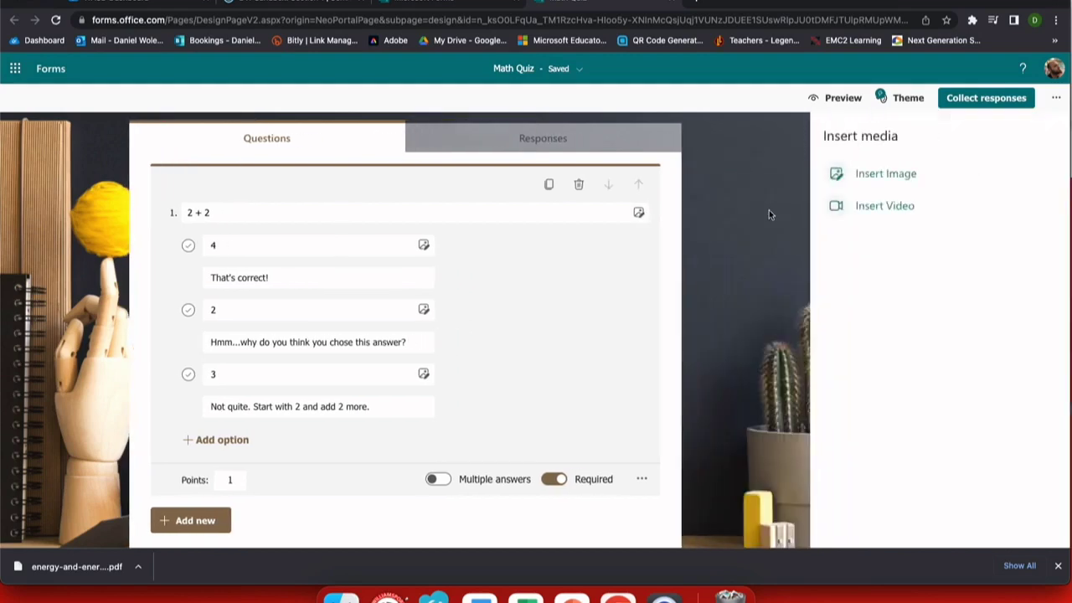
click(880, 205)
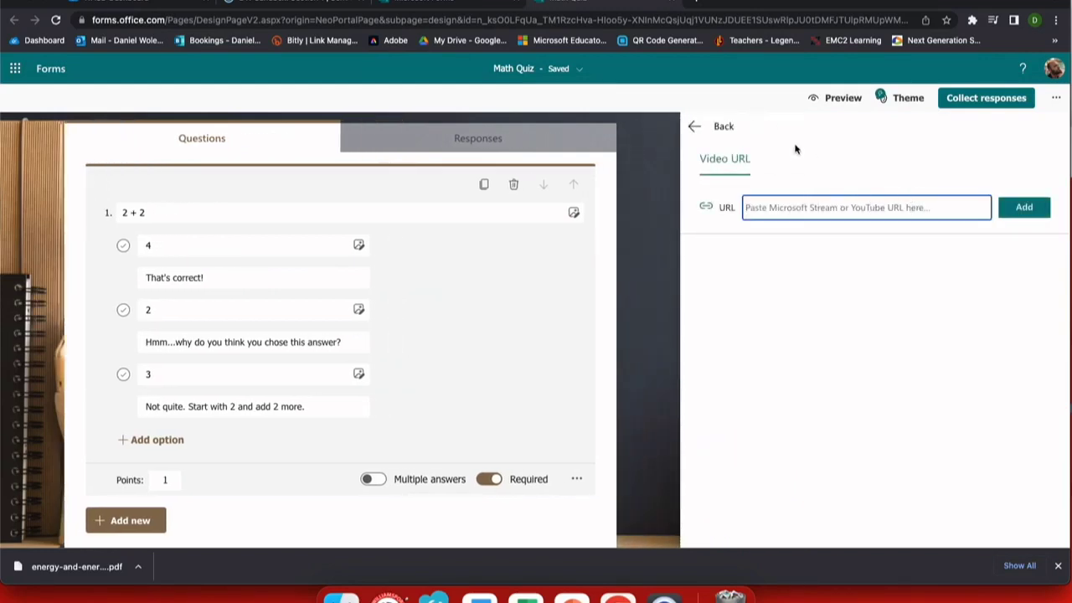
click(718, 132)
click(873, 185)
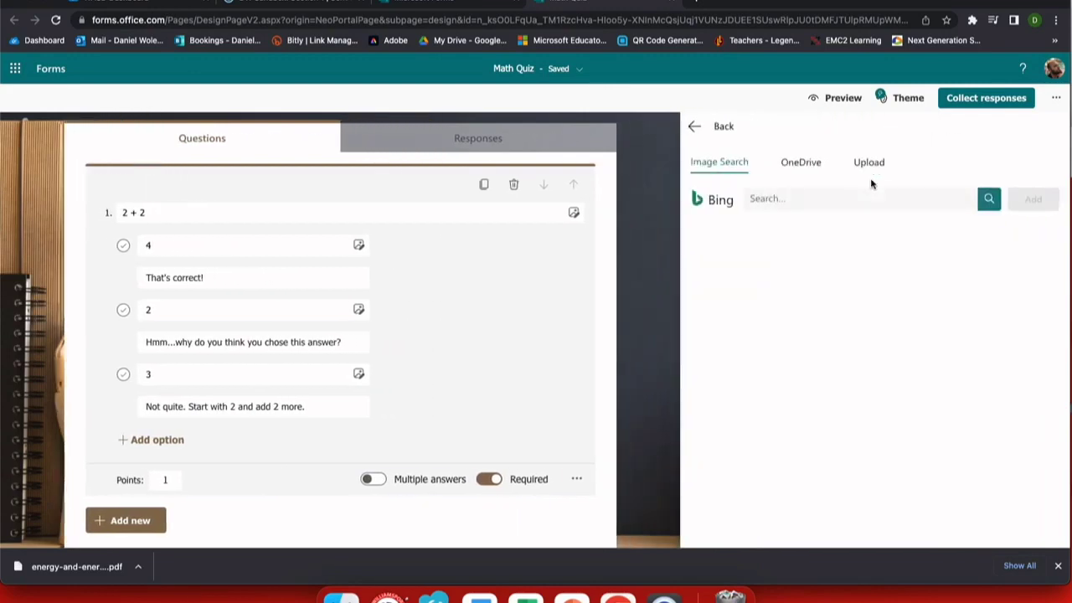
text(4)
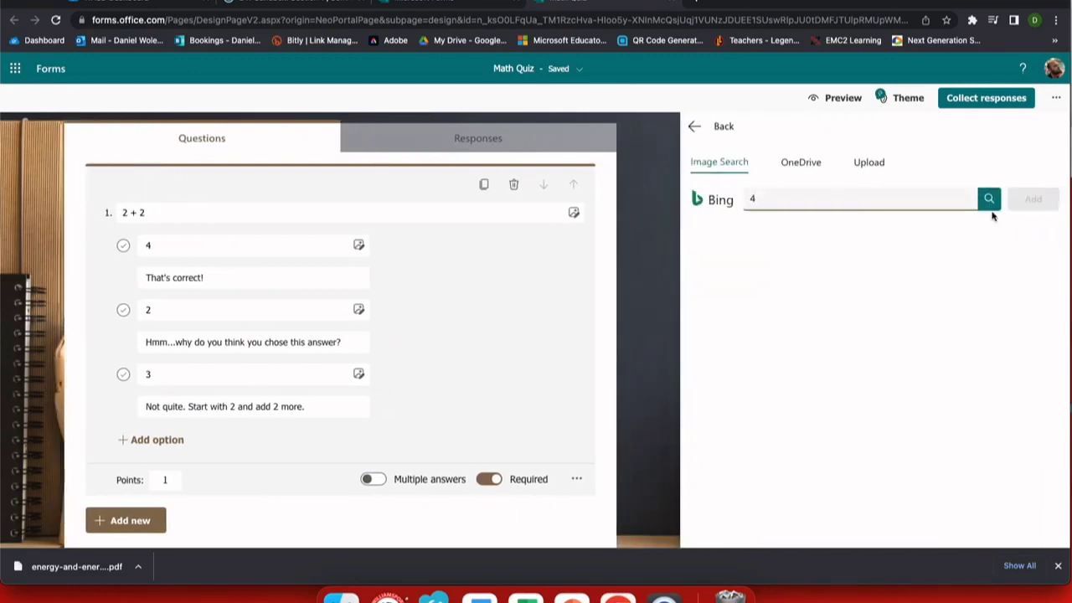
click(989, 199)
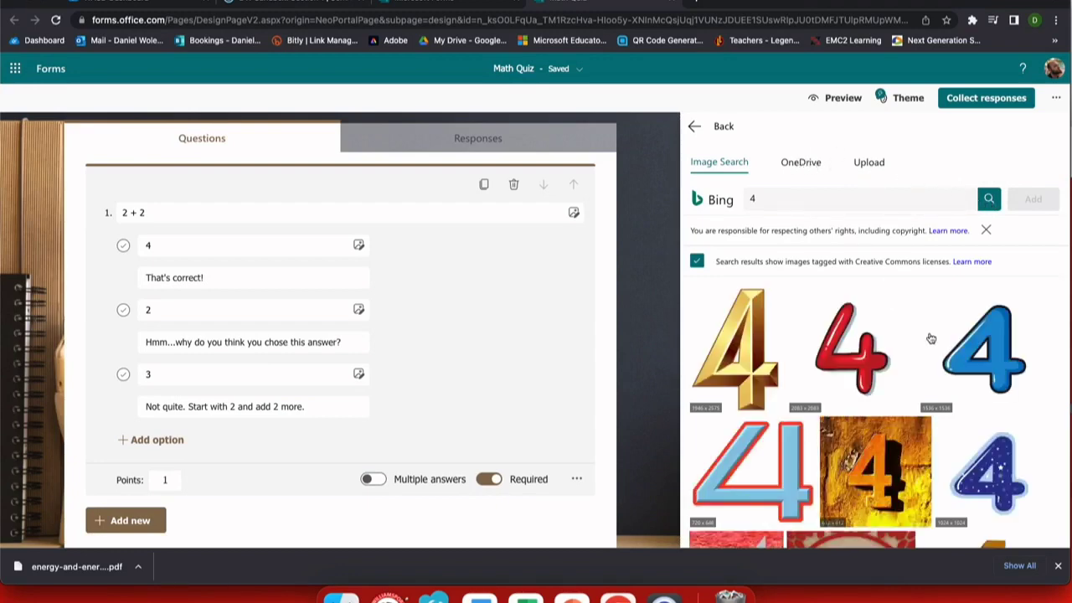
click(869, 458)
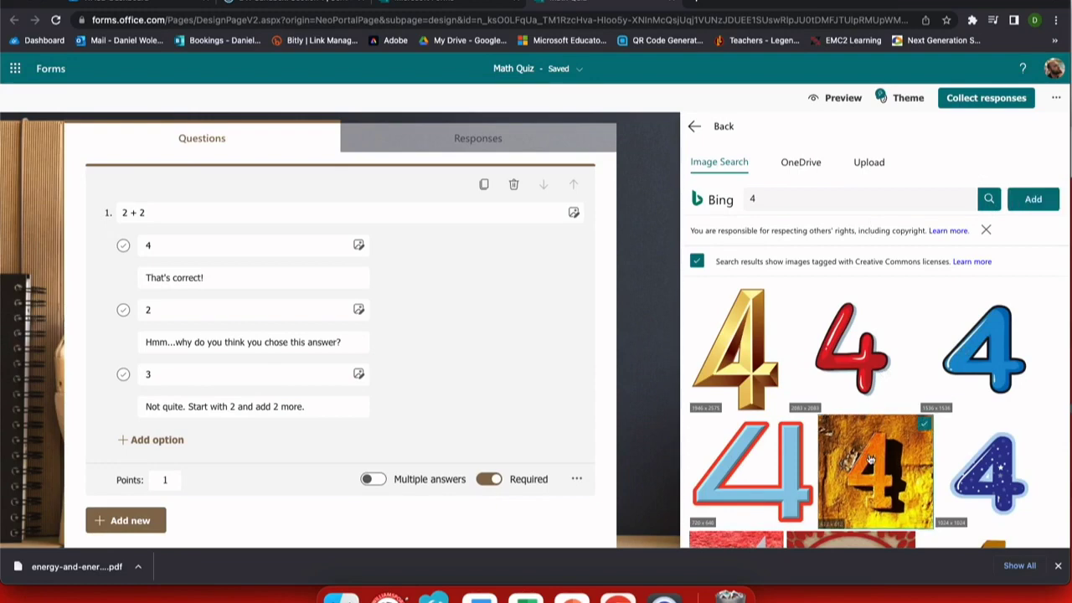
click(1032, 199)
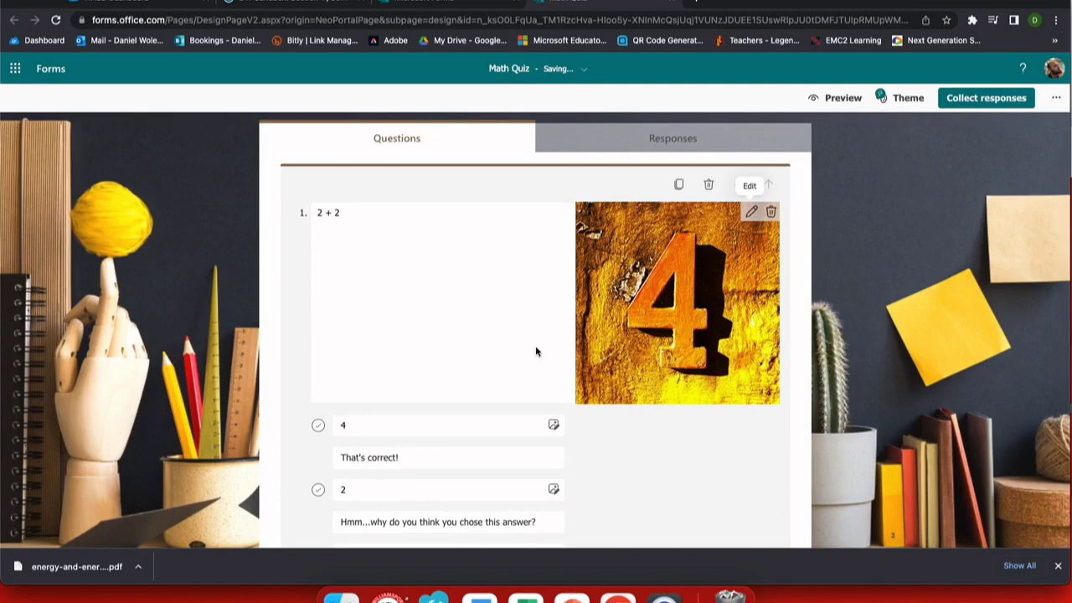
- Turn off the drop-down display for the answer options of the "2 + 2" question
scroll(783, 324, down, 3)
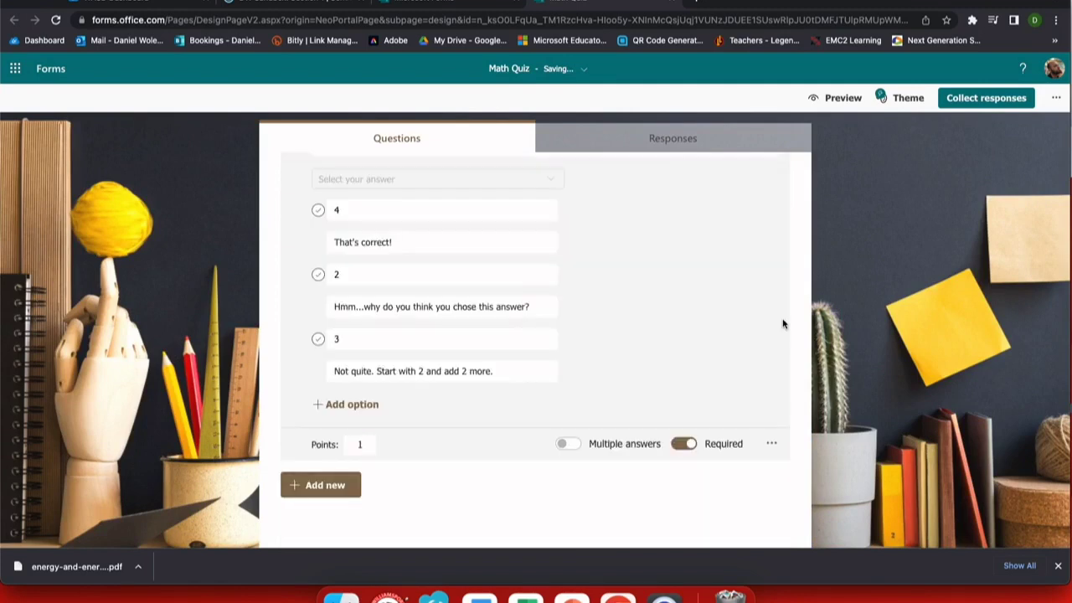
click(771, 444)
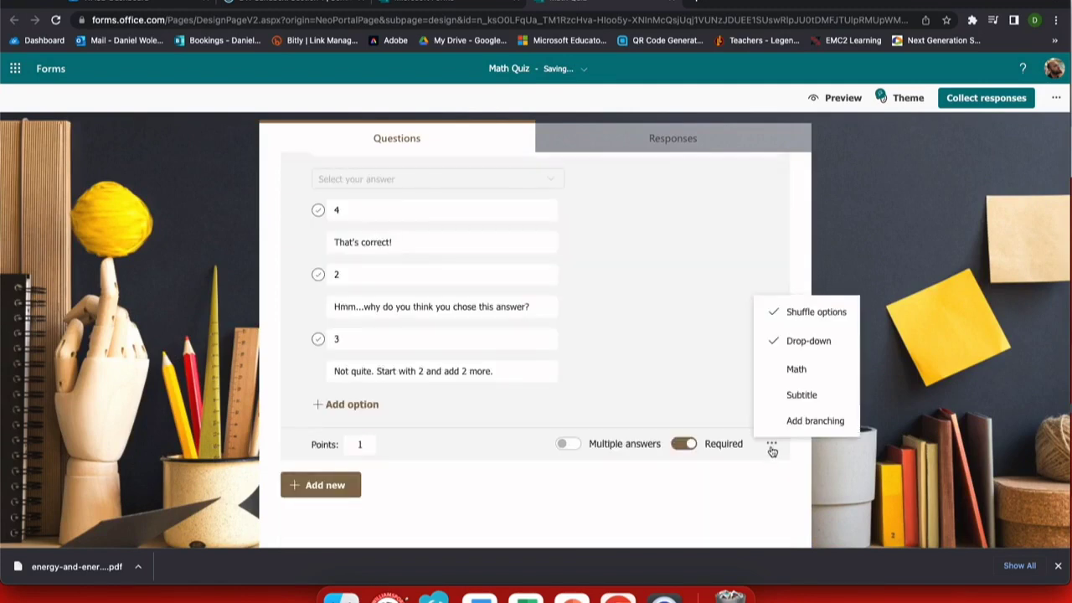
click(776, 350)
click(771, 413)
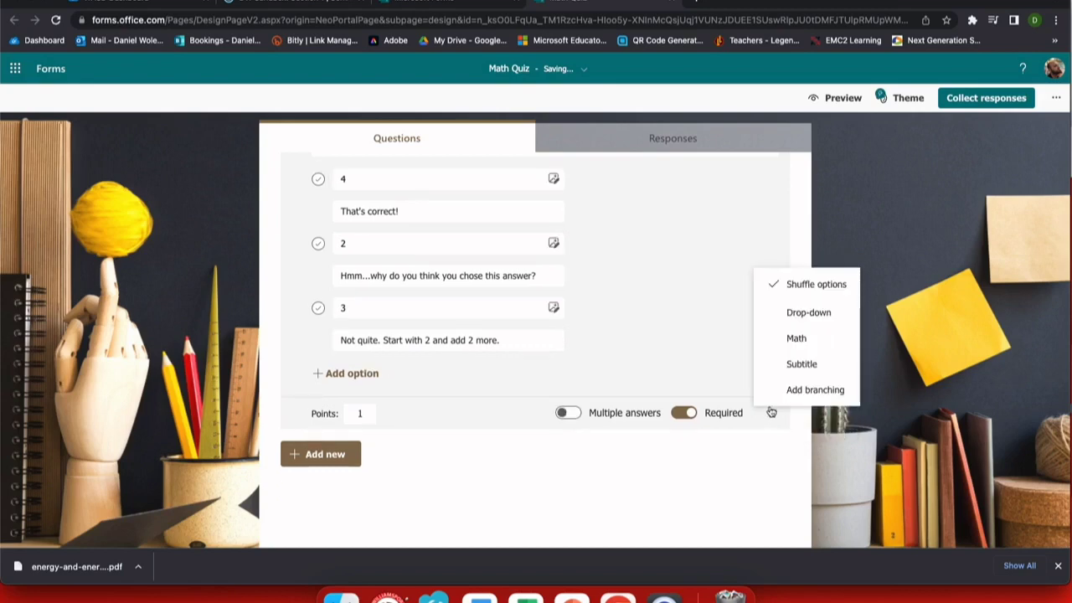
click(743, 469)
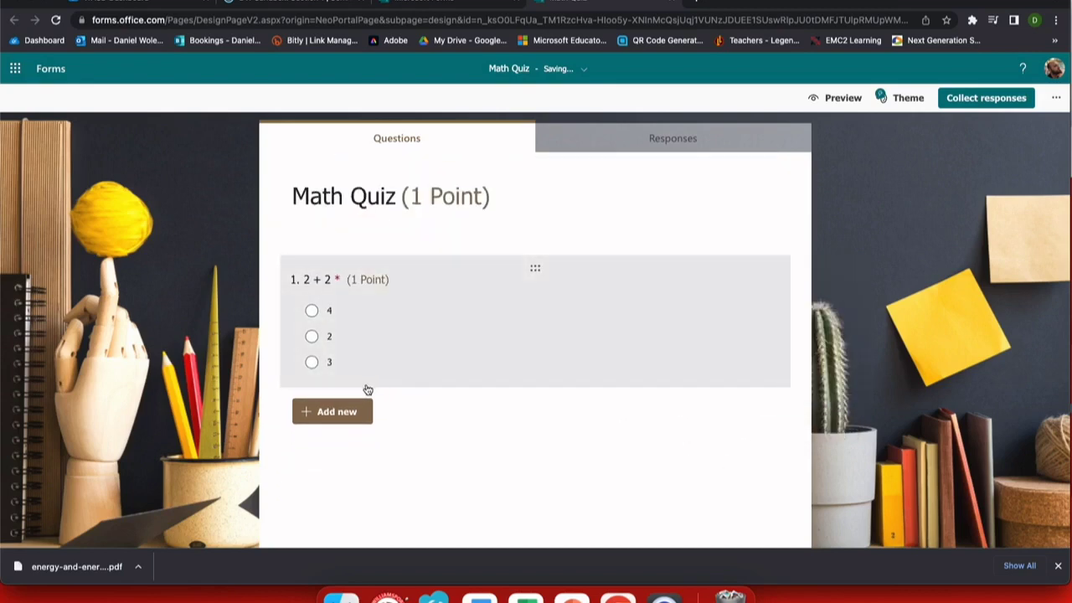
- Add a text question asking "What is 5 times 127?" as question 2
click(352, 419)
click(436, 414)
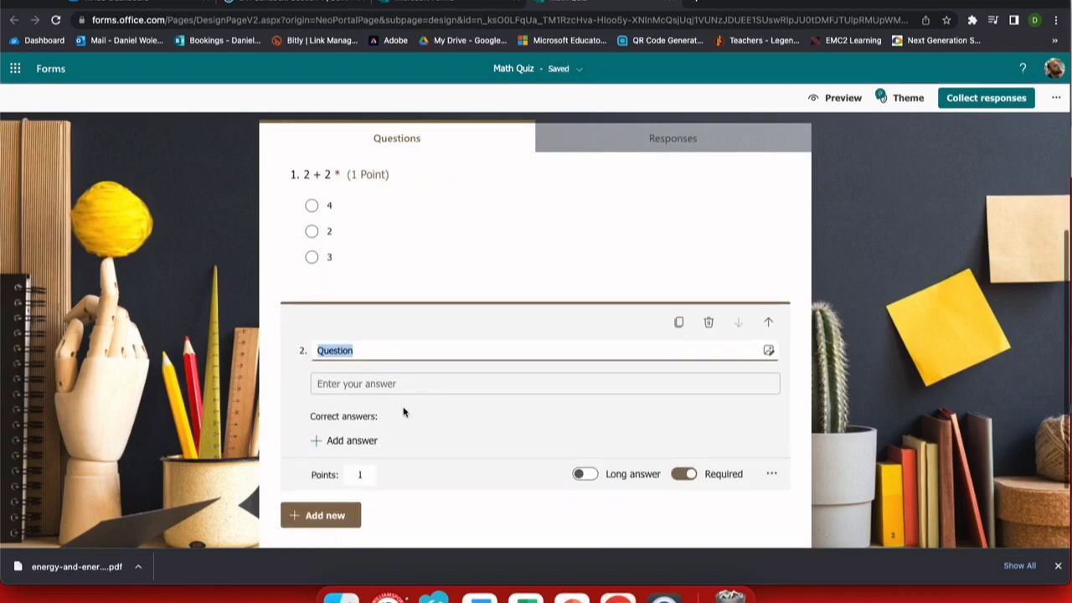
text(What is )
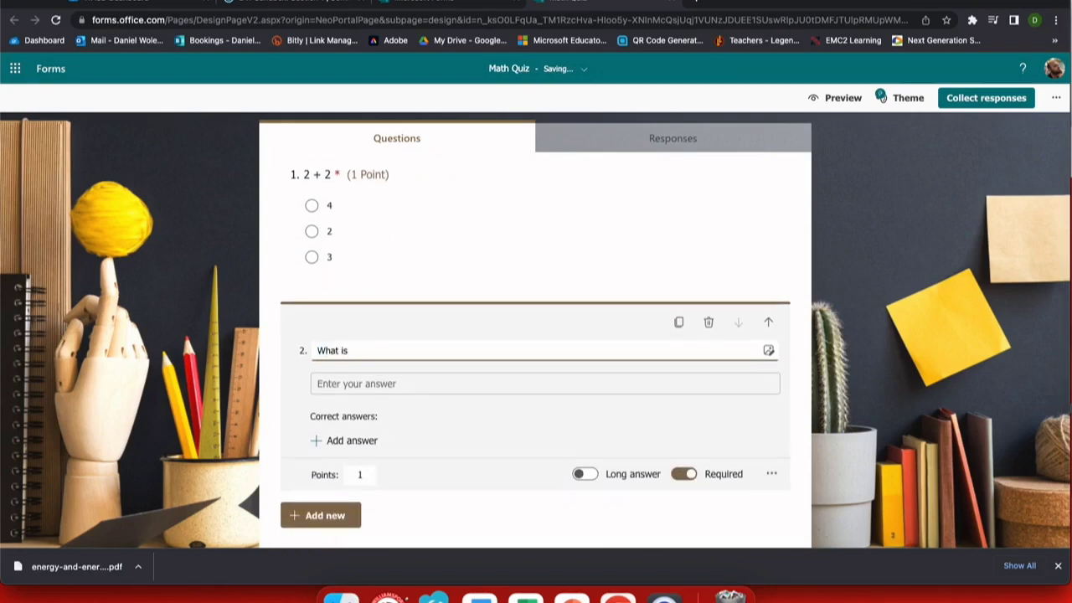
text(5 times 127?)
- Add 635 as a correct answer to the "What is 5 times 127?" question
click(350, 439)
text(6)
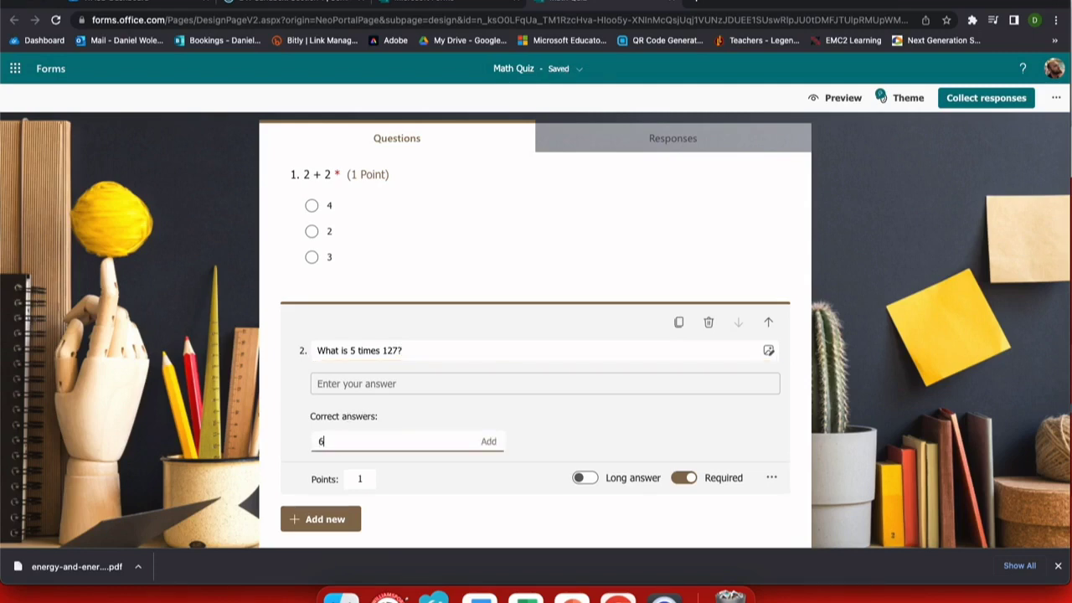
text(35)
click(488, 441)
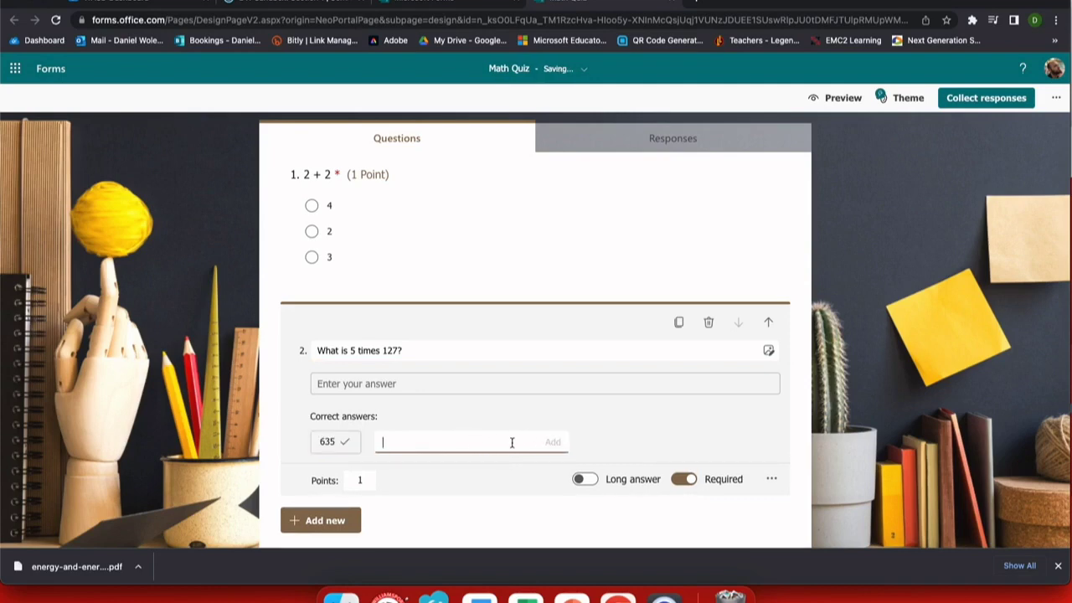
- Add "six hundred thirty five" as another correct answer to the "What is 5 times 127?" question and turn on its subtitle
text(six hundre)
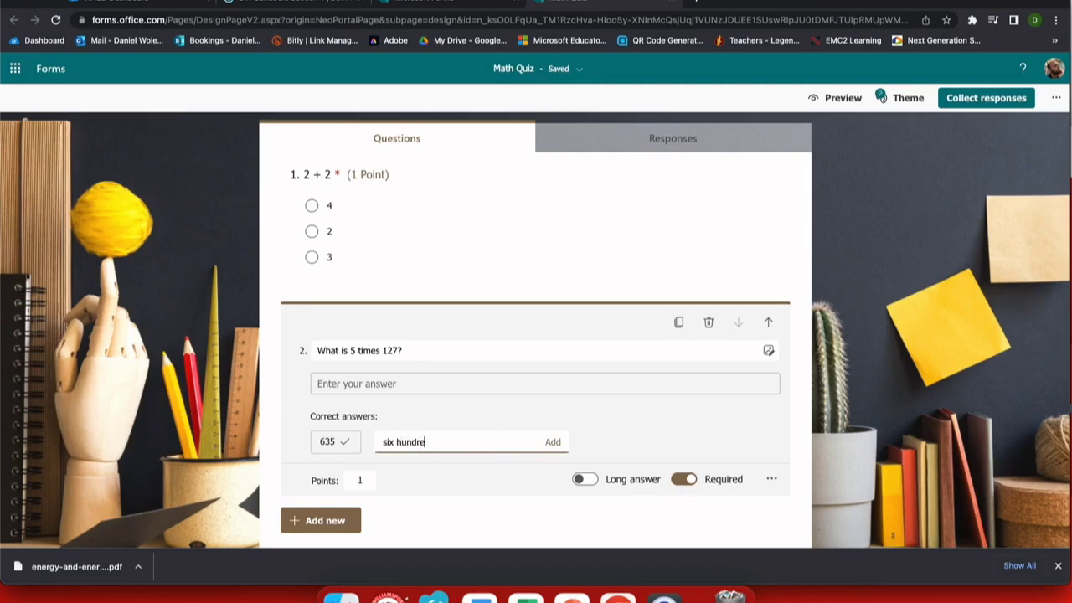
text(d thirty five)
click(474, 489)
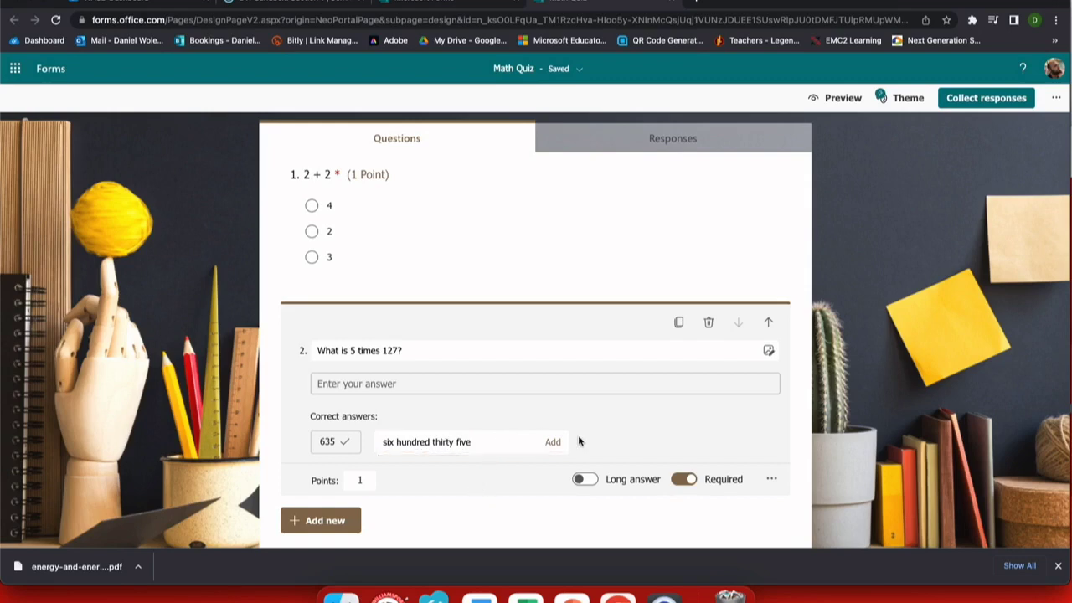
click(772, 480)
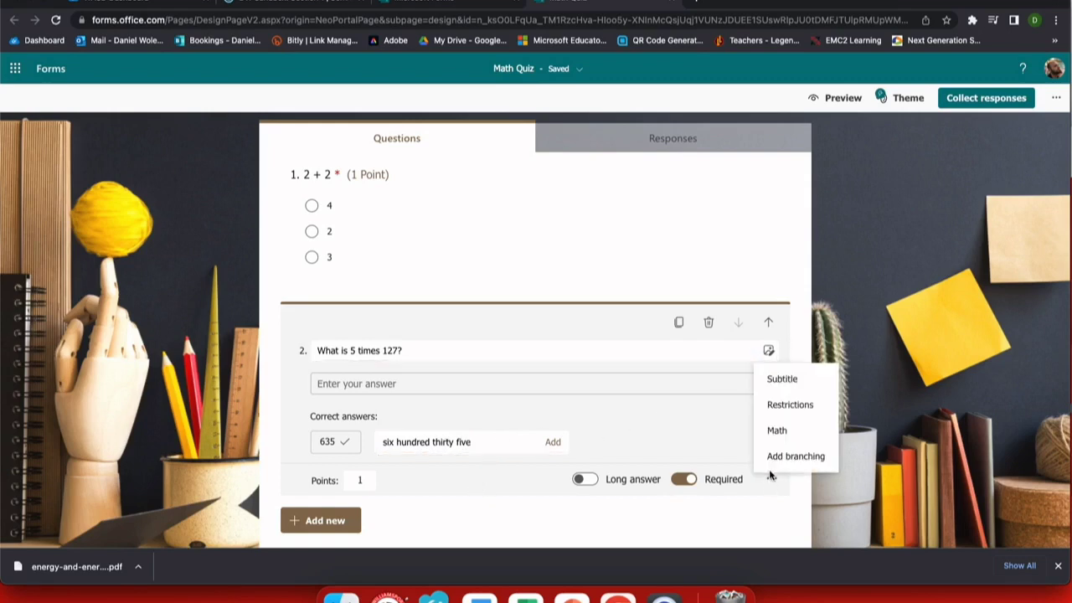
click(782, 380)
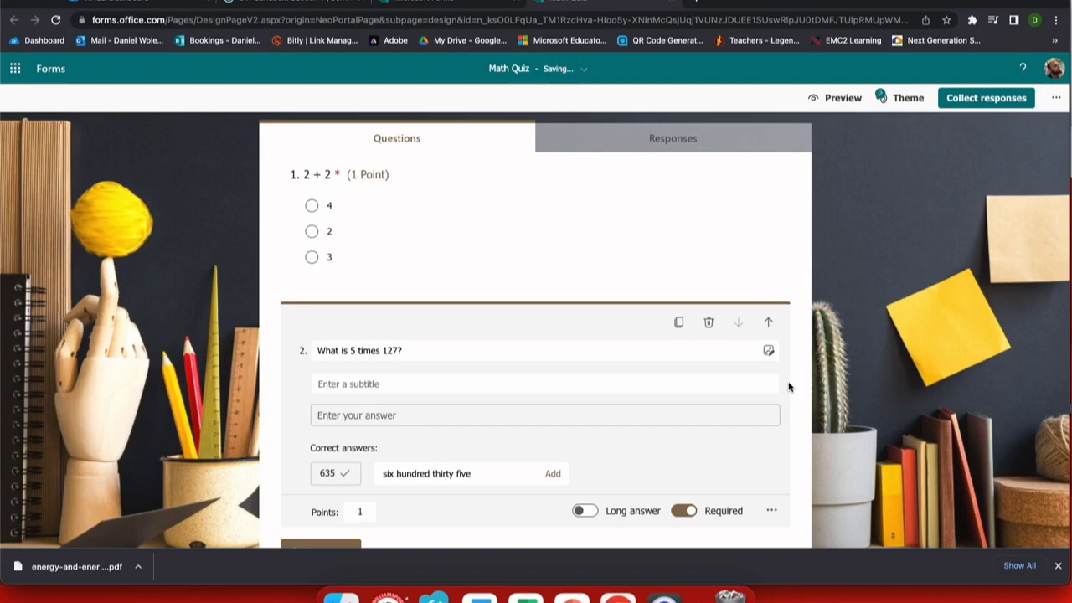
- Turn on the Math option for the "What is 5 times 127?" question and enter the equation x × 6
click(772, 510)
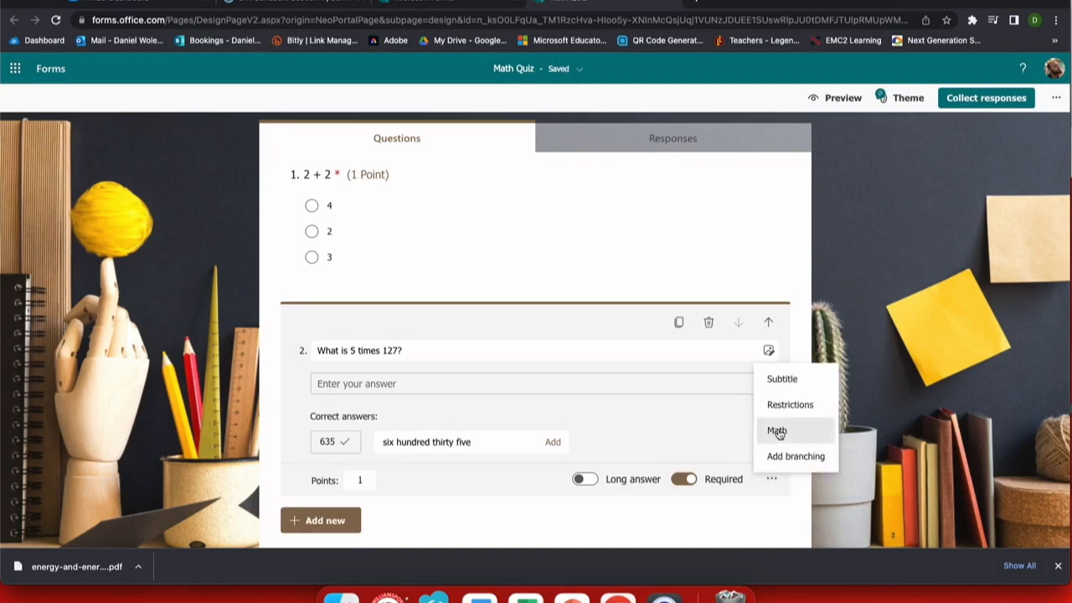
click(777, 431)
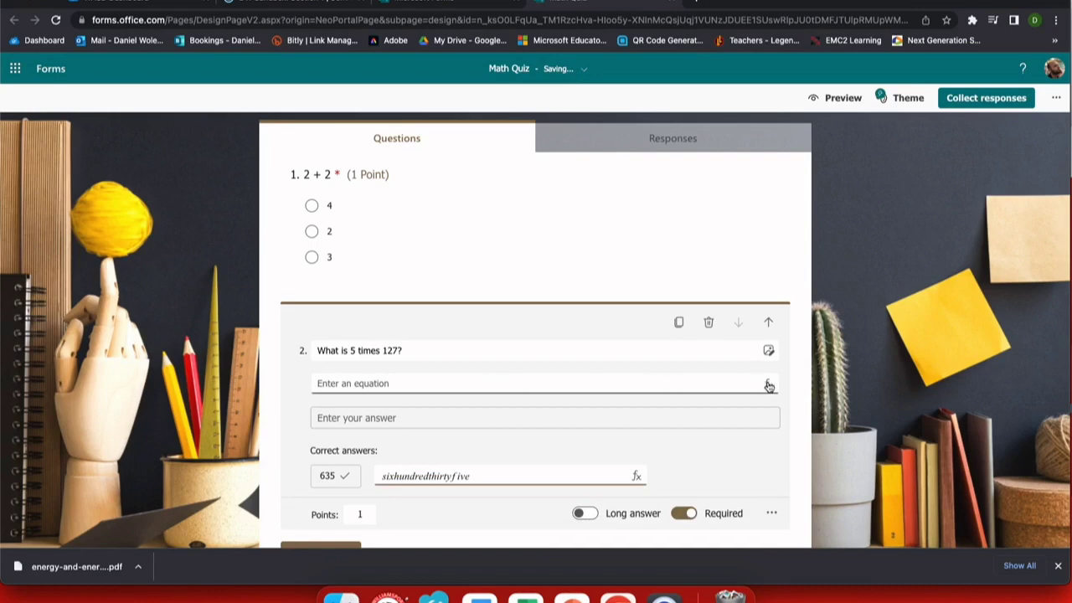
click(769, 387)
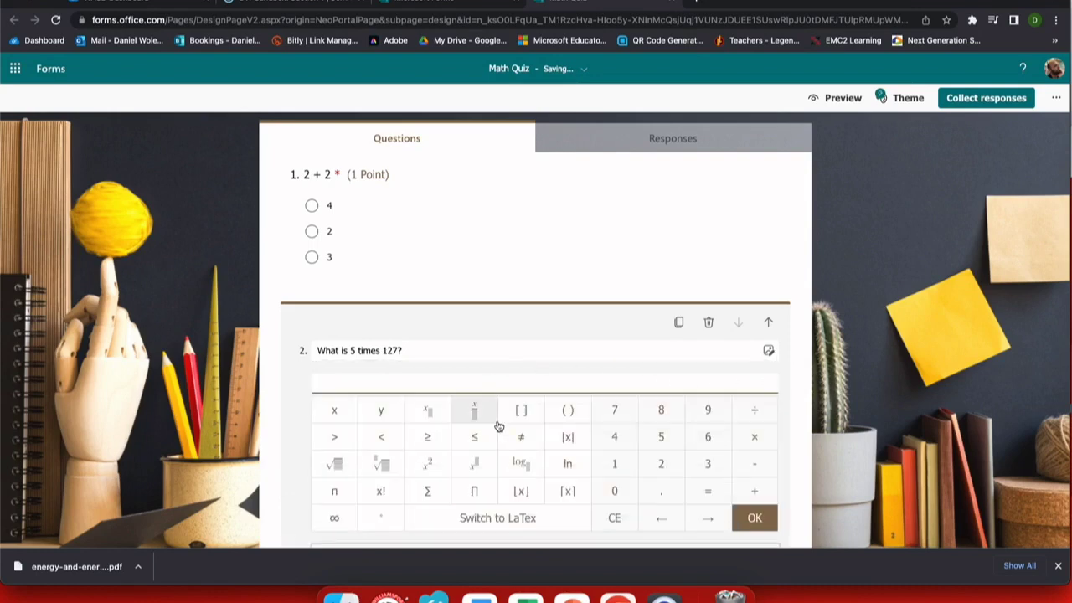
scroll(526, 459, down, 1)
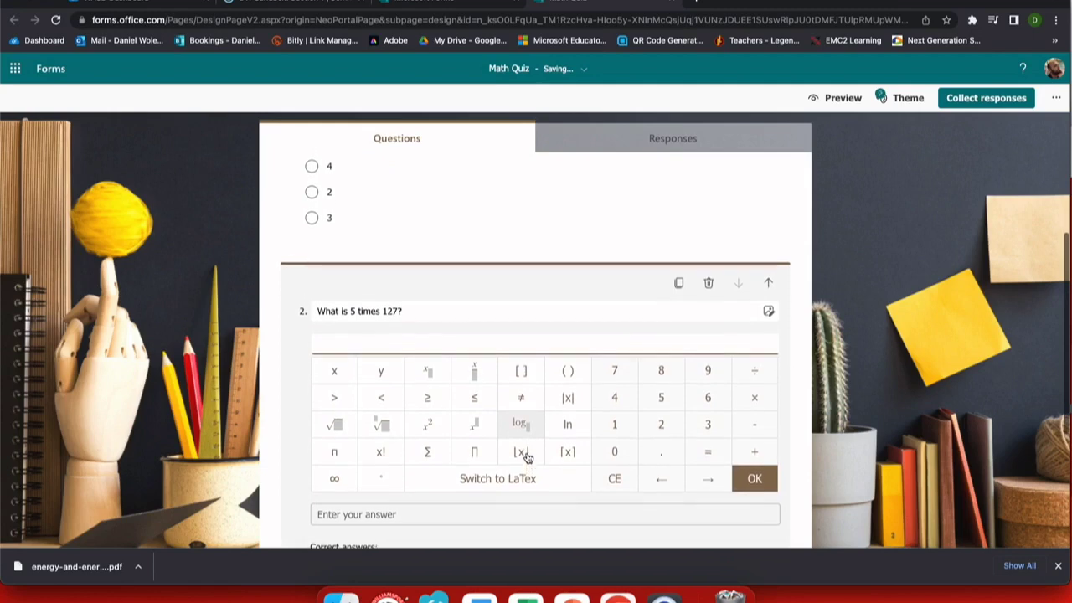
click(337, 373)
click(759, 402)
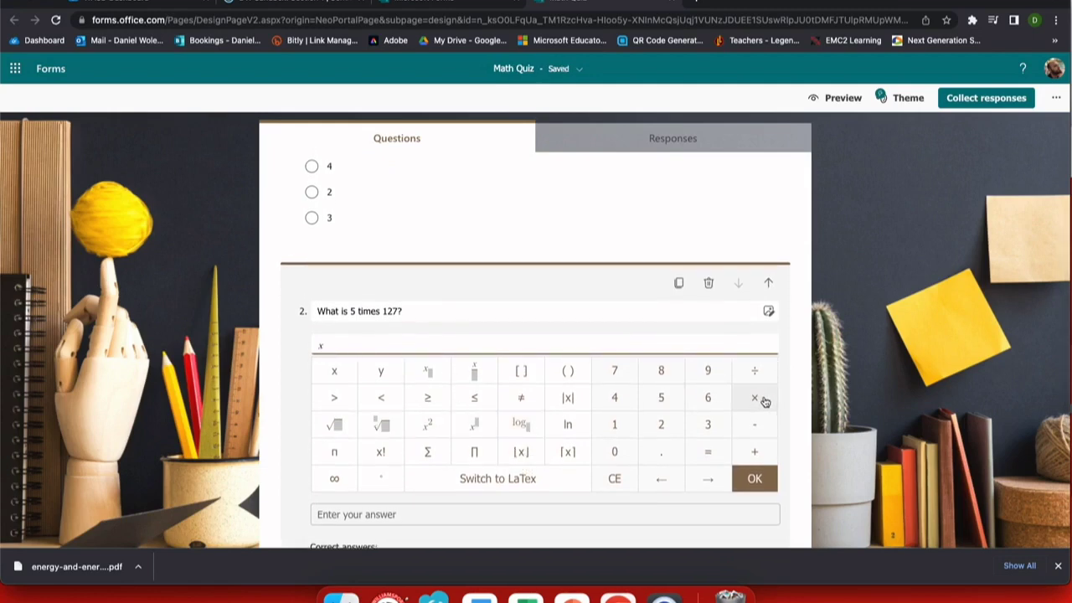
click(710, 399)
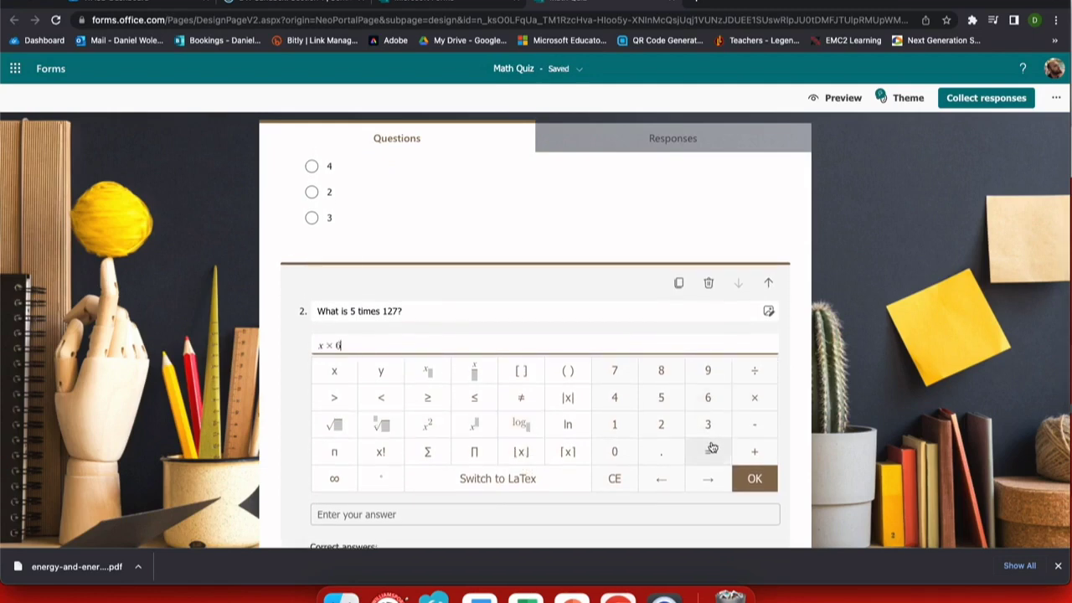
- Clear the equation and turn off the Math option for the "What is 5 times 127?" question
click(615, 480)
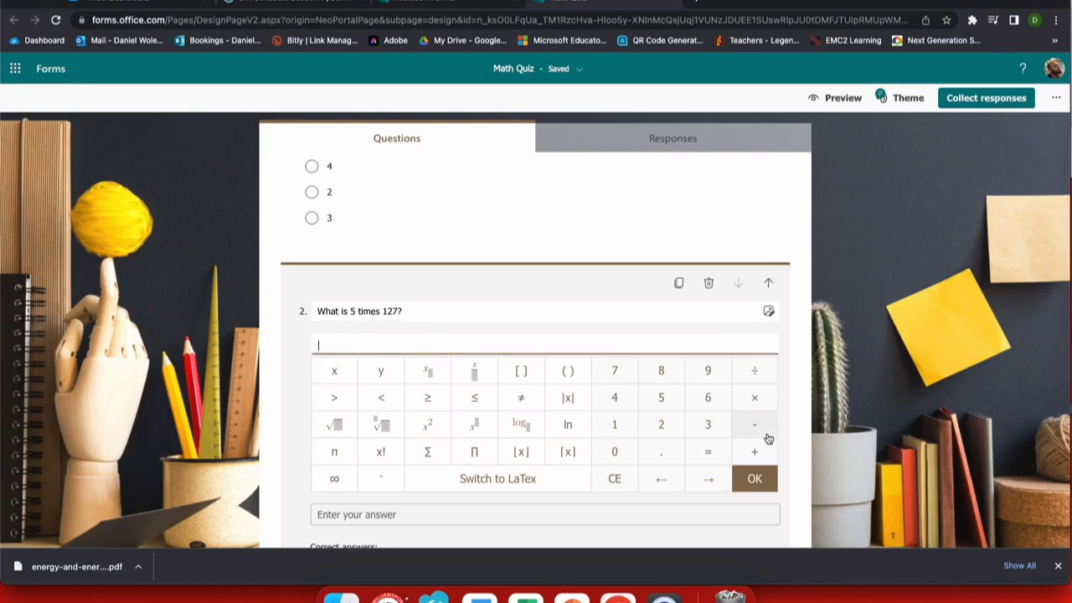
scroll(754, 427, down, 1)
click(771, 512)
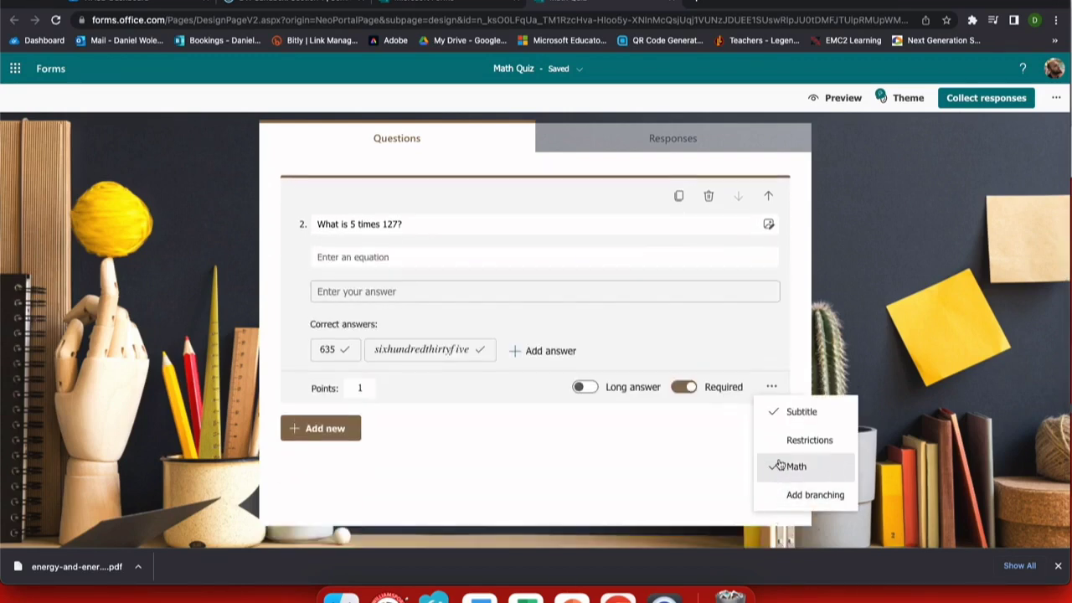
click(786, 466)
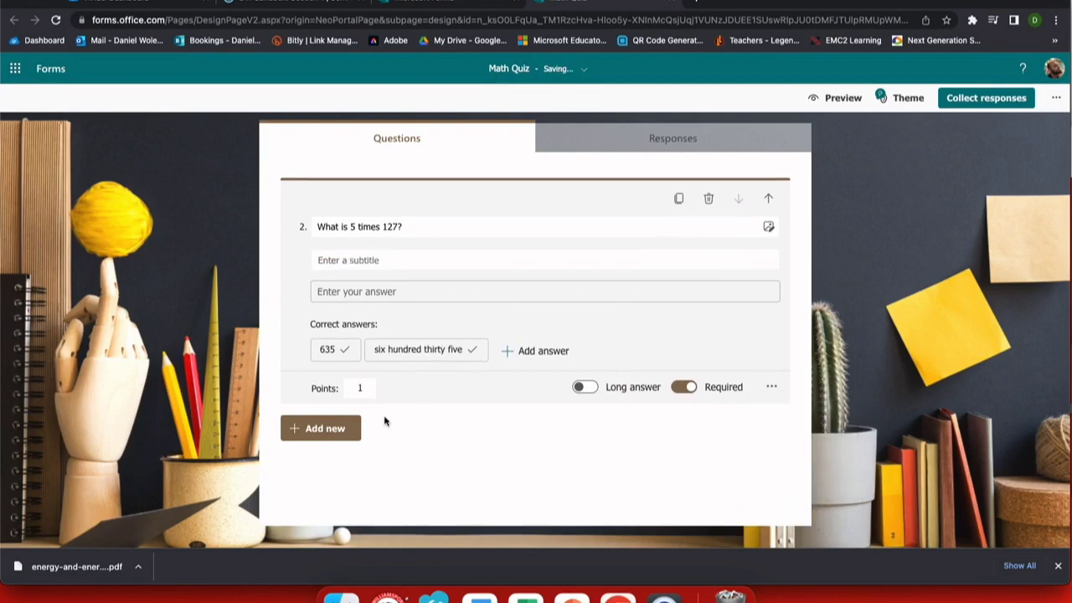
- Add a rating question titled "Rate this question" as question 3
click(317, 429)
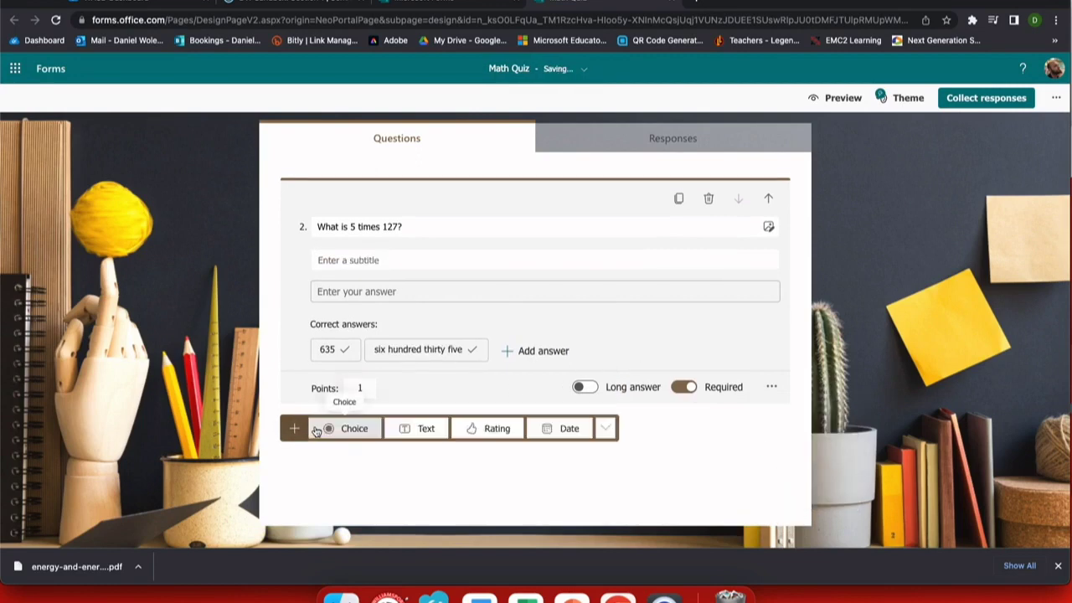
click(494, 429)
click(425, 317)
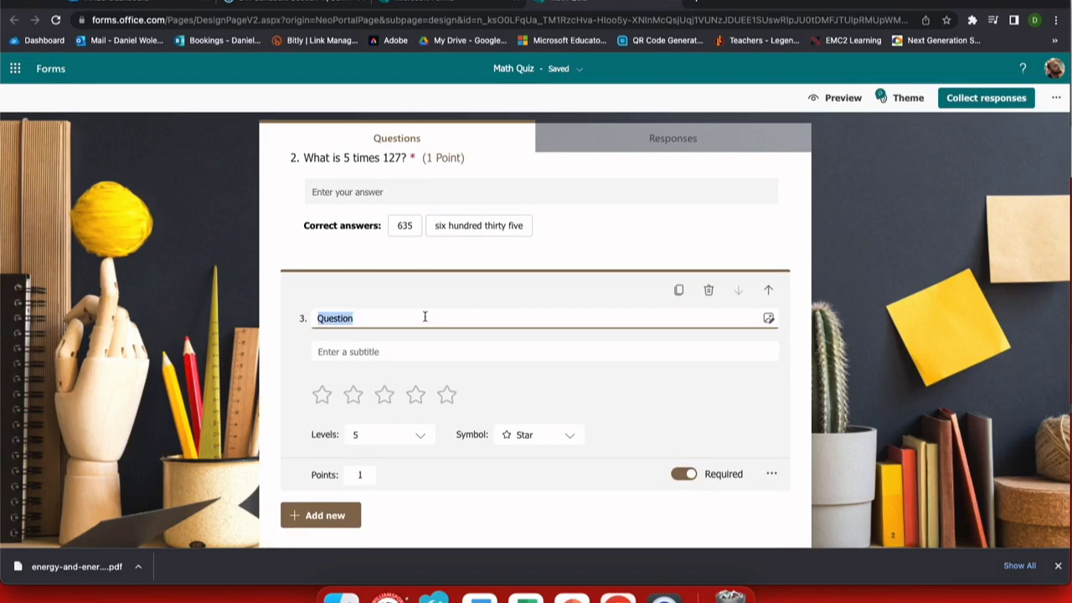
text(Rate th)
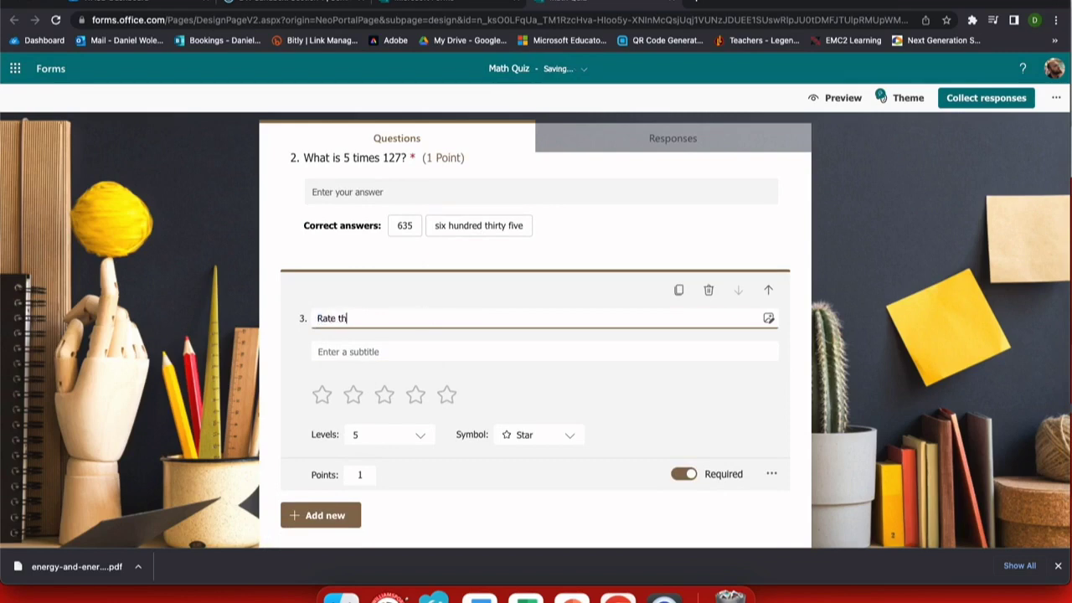
text(uestion)
- Enter the subtitle "1 is the lowest and 5 is the highest" for the rating question
click(408, 353)
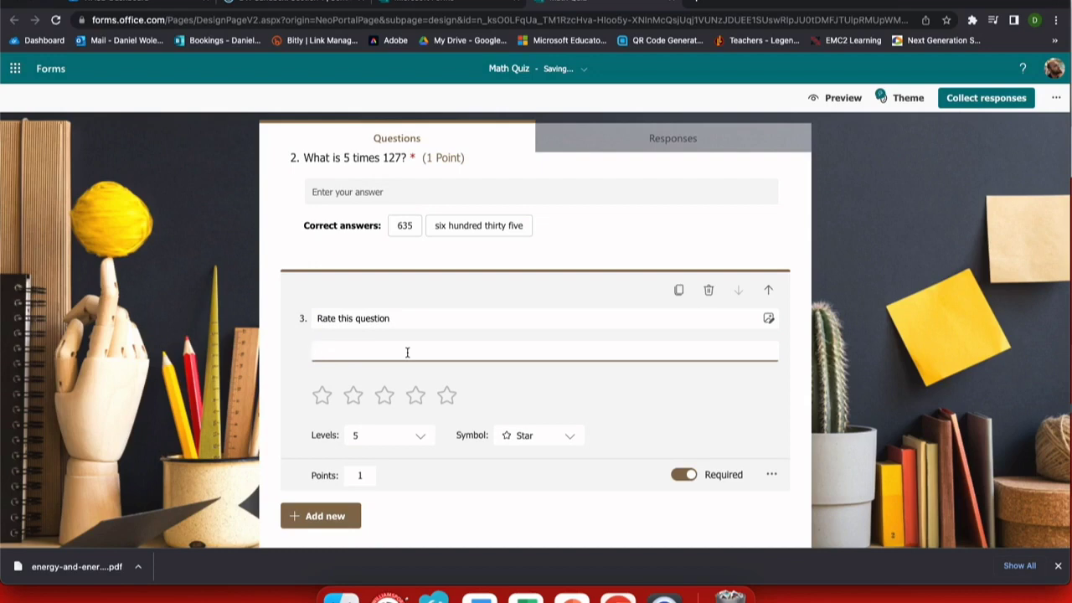
text(M)
text( is the lowe)
text(st an)
text(d 5 is the highest)
- Try the Number and Heart symbols for the rating question and set the symbol back to Star
click(532, 435)
scroll(542, 377, down, 2)
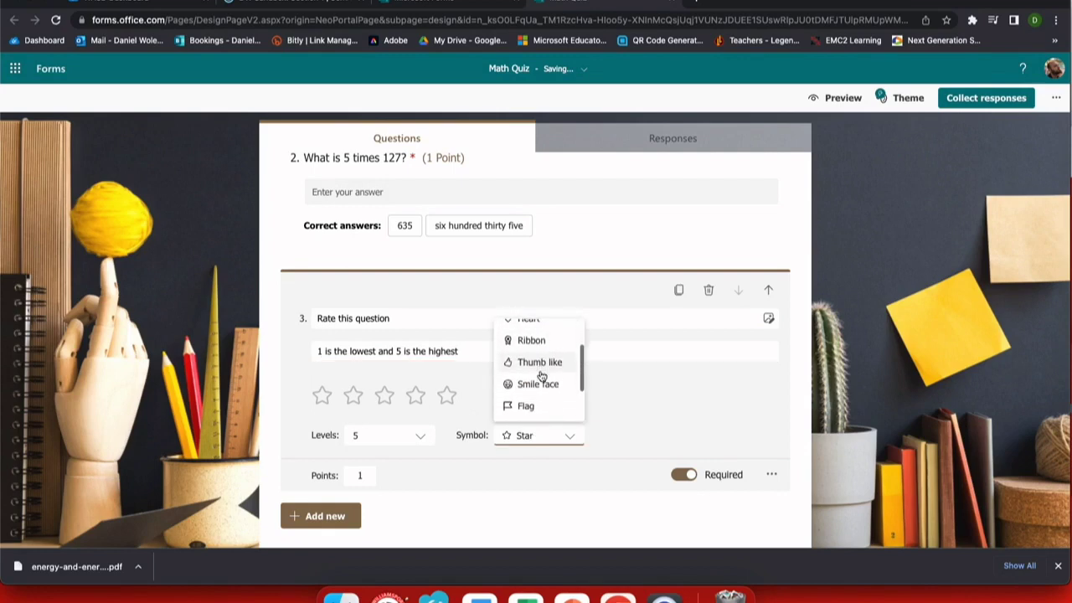
scroll(540, 376, up, 2)
click(536, 353)
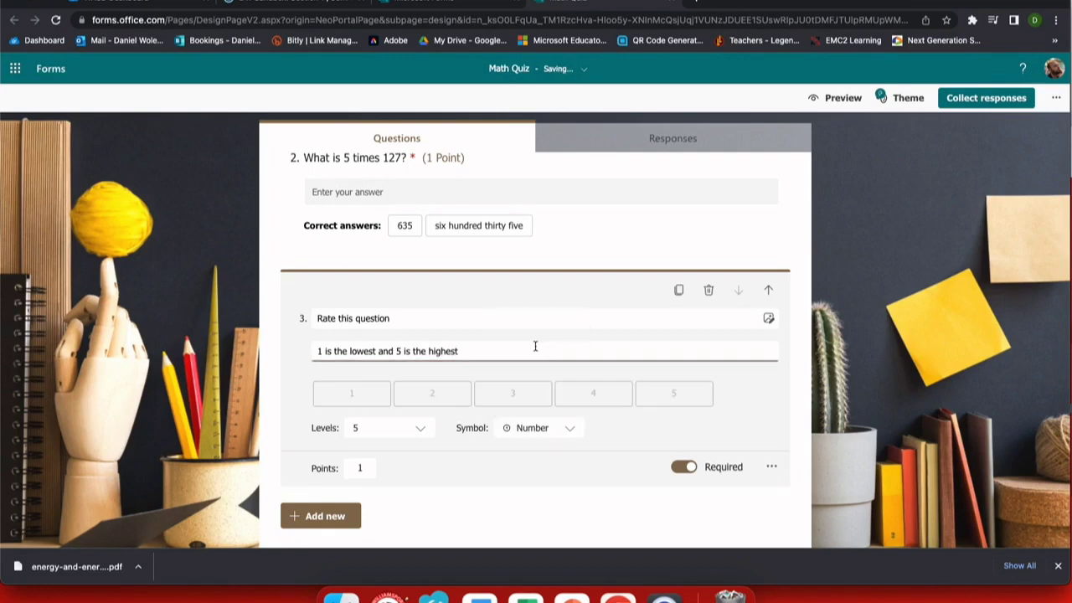
click(541, 426)
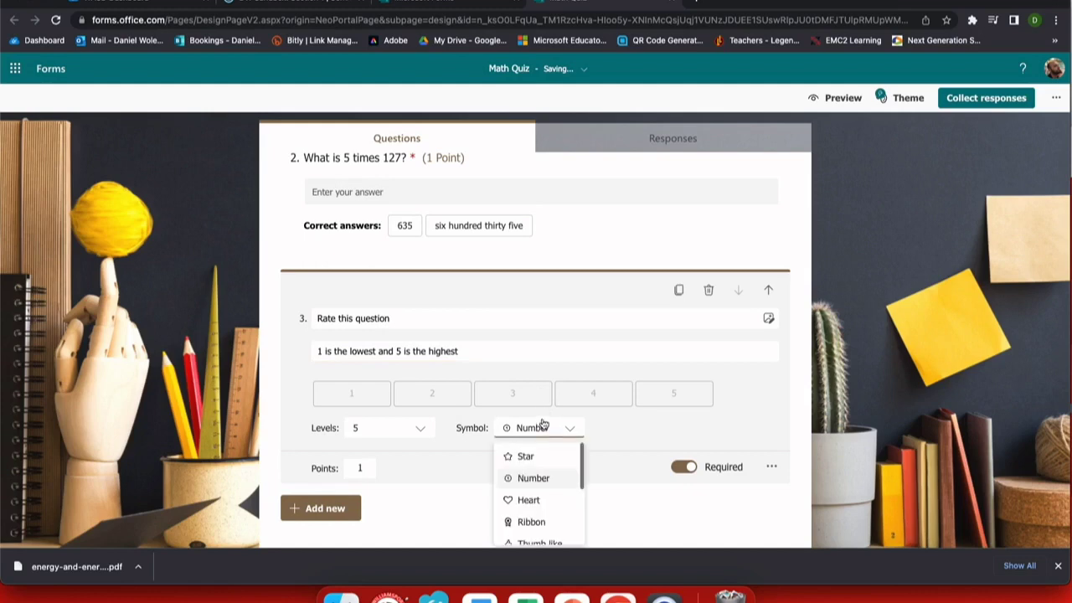
click(543, 503)
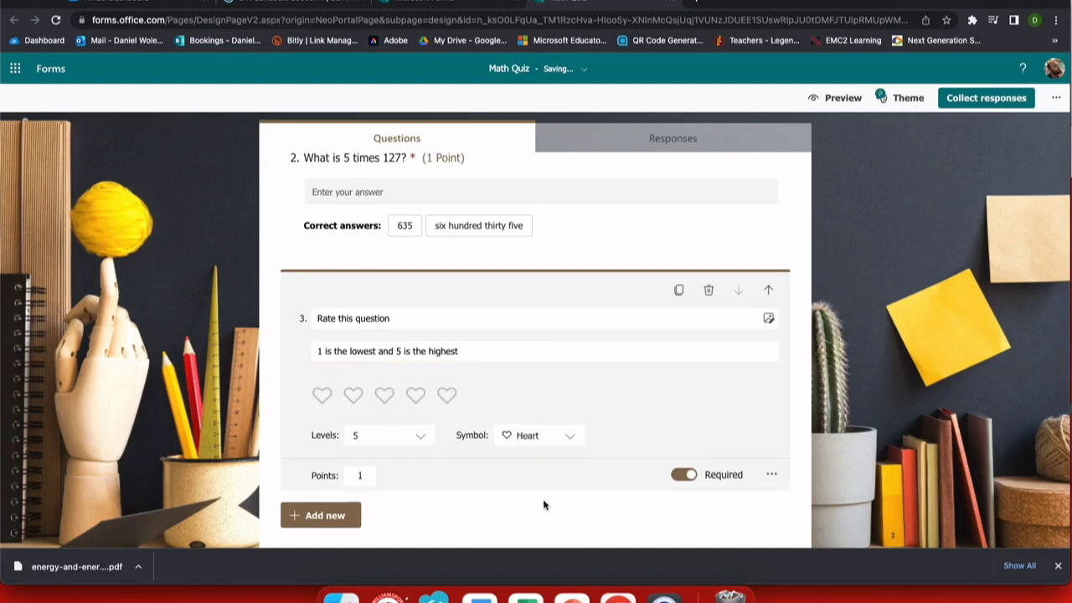
click(529, 435)
click(542, 331)
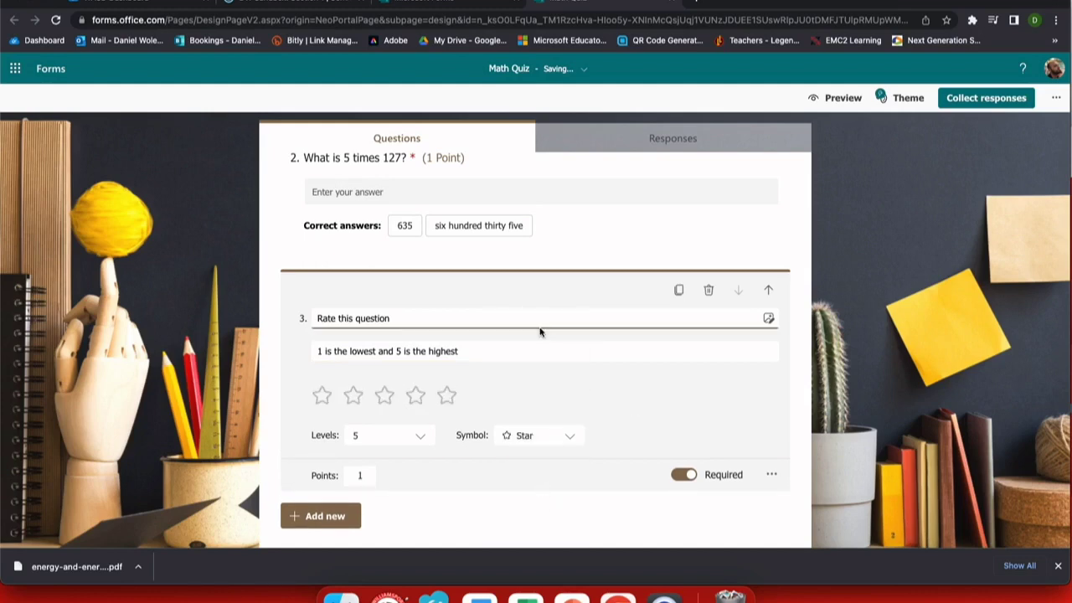
click(416, 439)
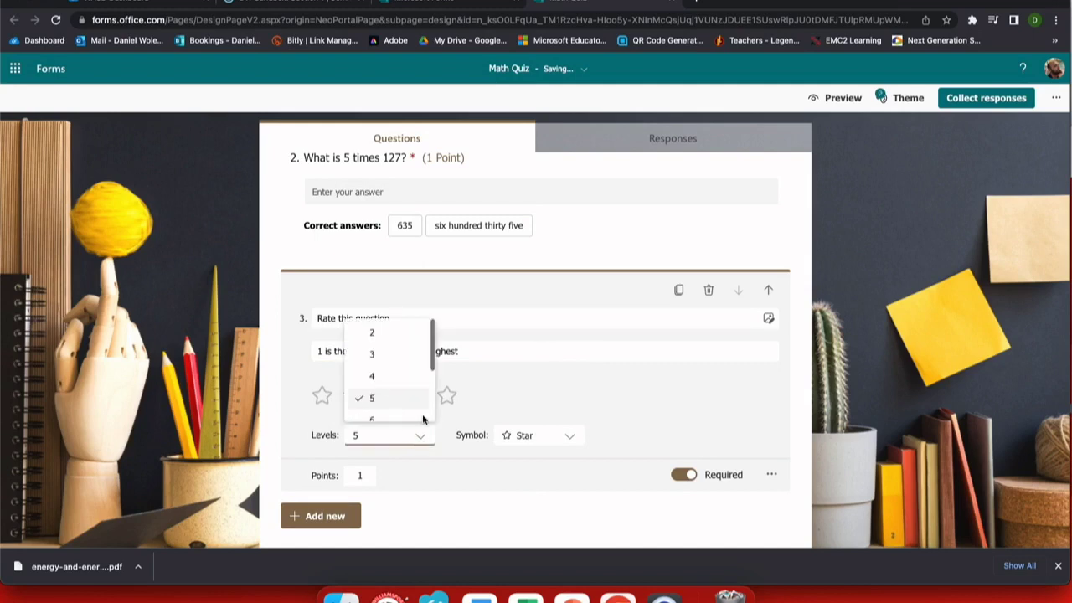
scroll(418, 365, down, 2)
scroll(418, 365, up, 2)
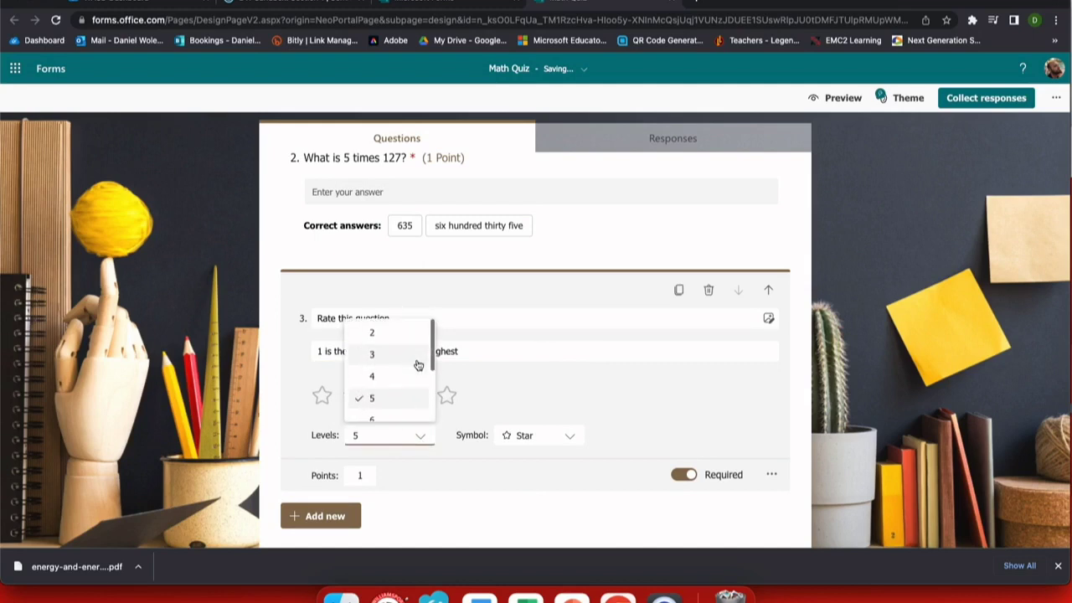
click(411, 474)
- Set the points of the "Rate this question" question to 2
double_click(367, 476)
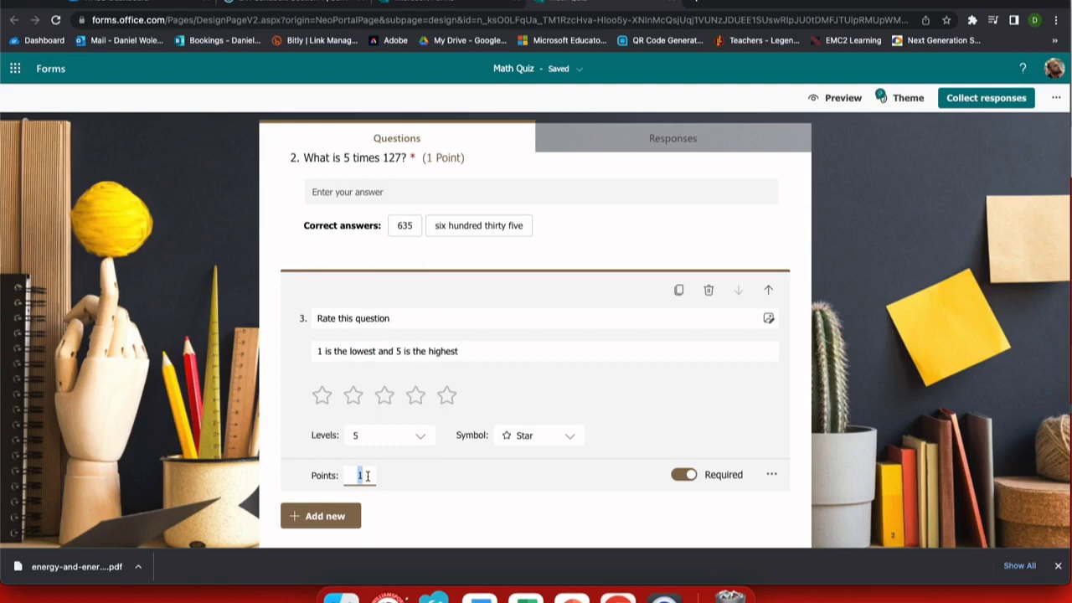
text(2)
click(426, 480)
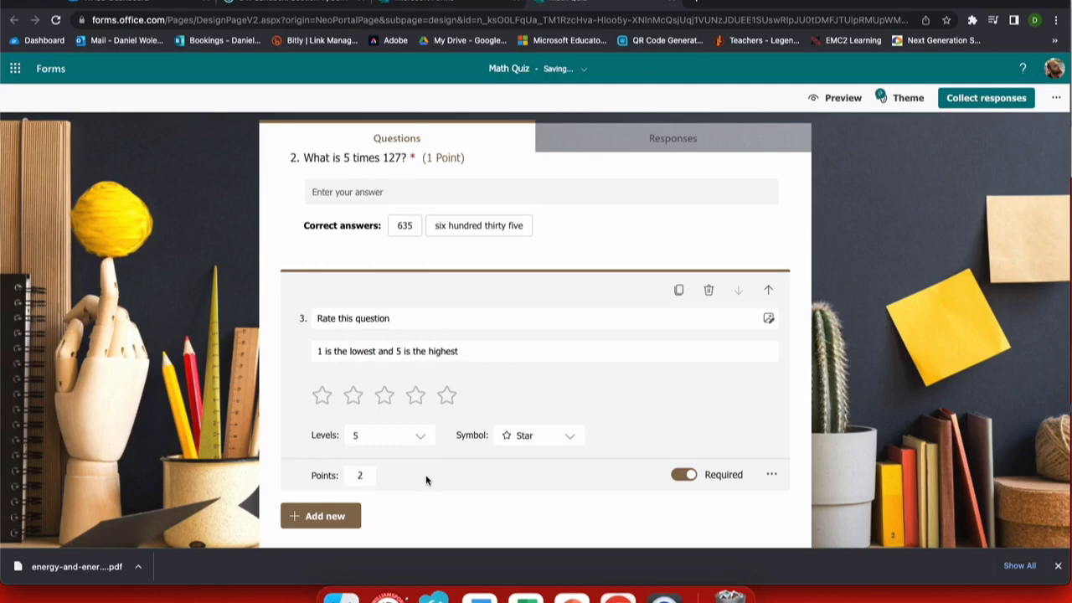
- Turn on the labels for the rating question's lowest and highest levels and turn them off again
click(772, 474)
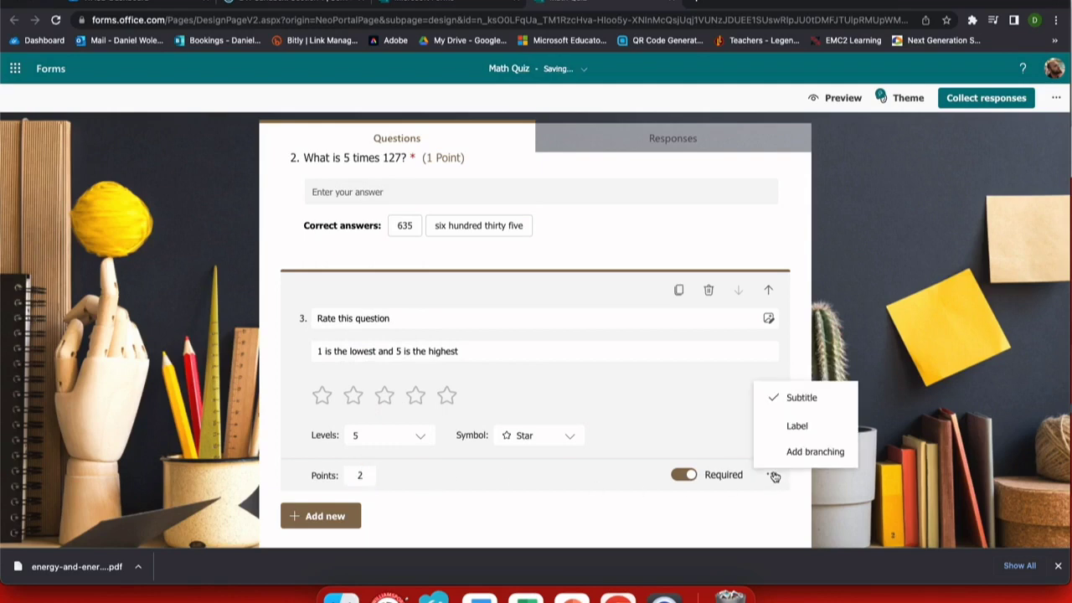
click(788, 428)
scroll(553, 450, down, 1)
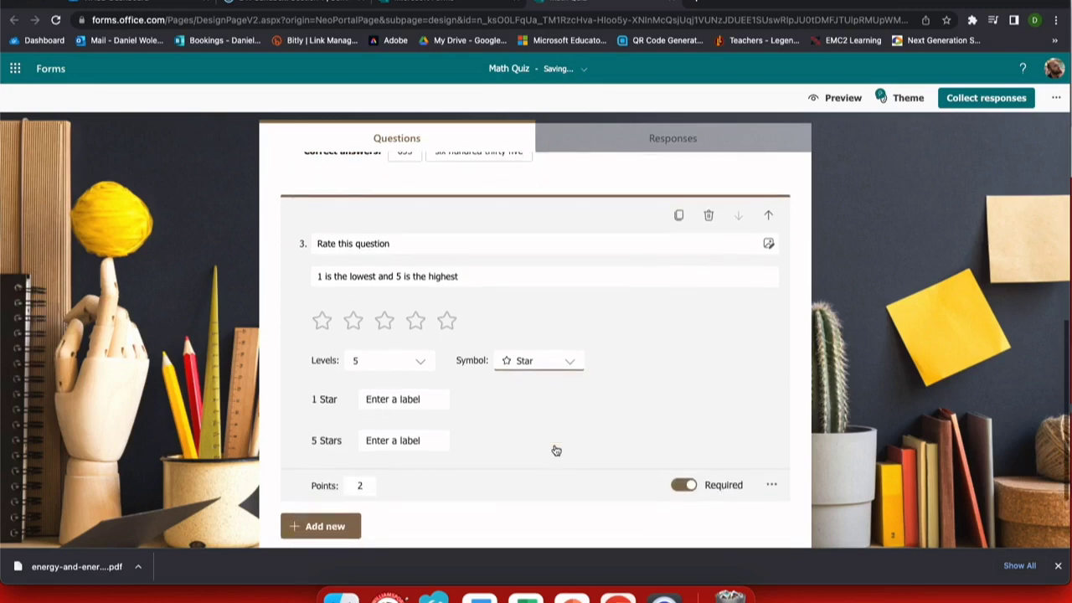
click(772, 485)
click(792, 434)
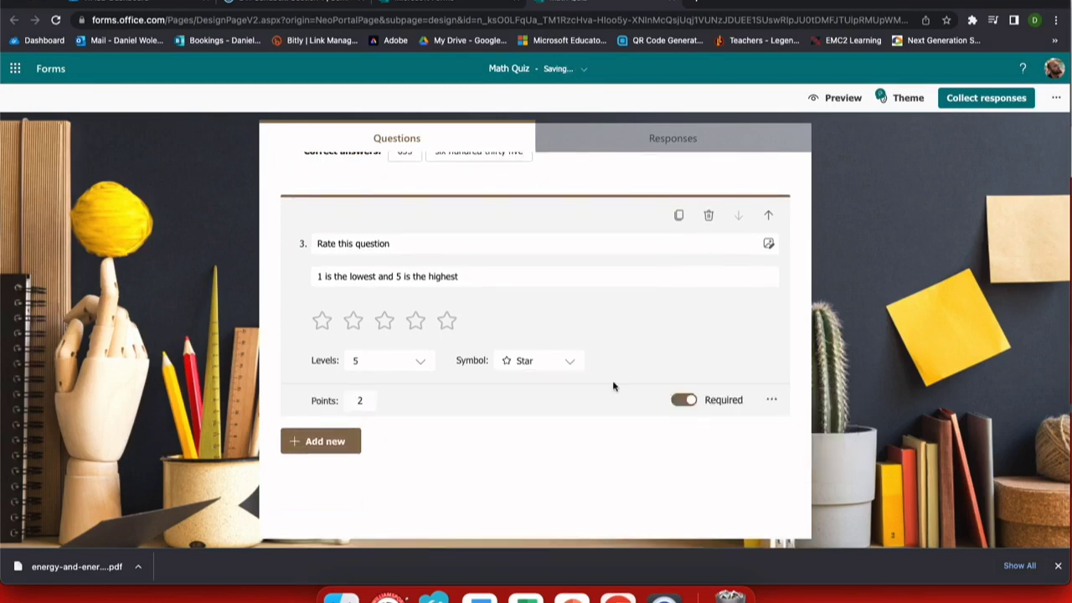
- Add a date question asking "What day did we discuss math?" as question 4 and place the cursor in its empty subtitle
click(321, 440)
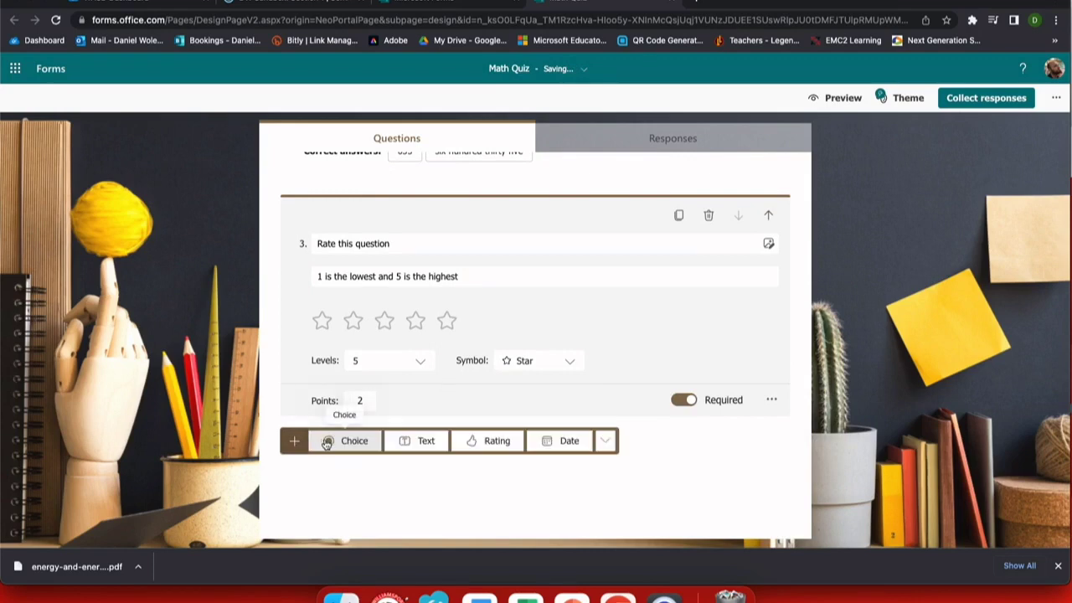
click(566, 440)
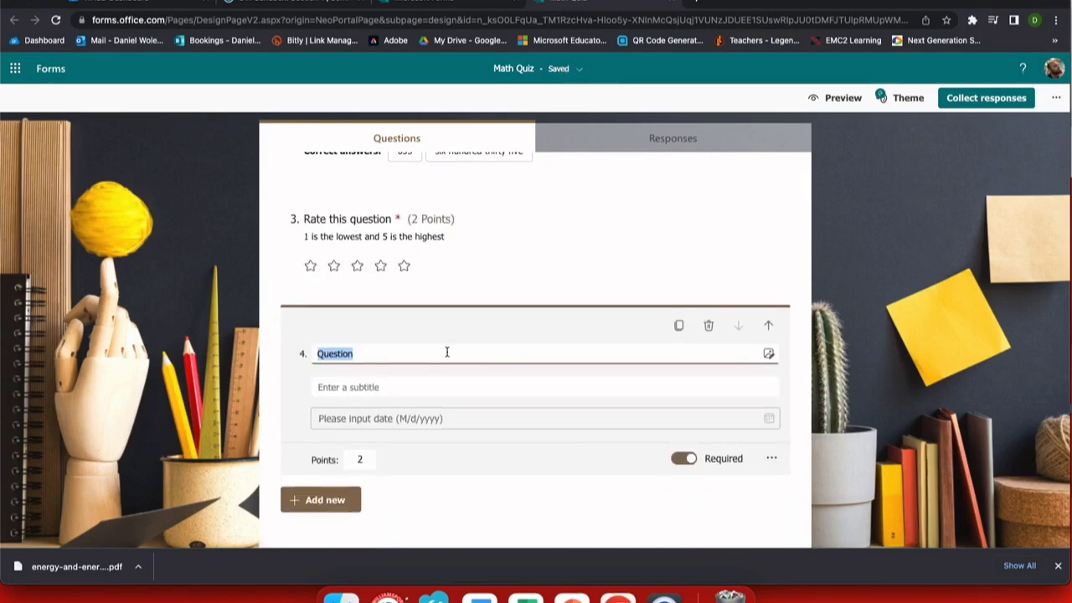
text(What day)
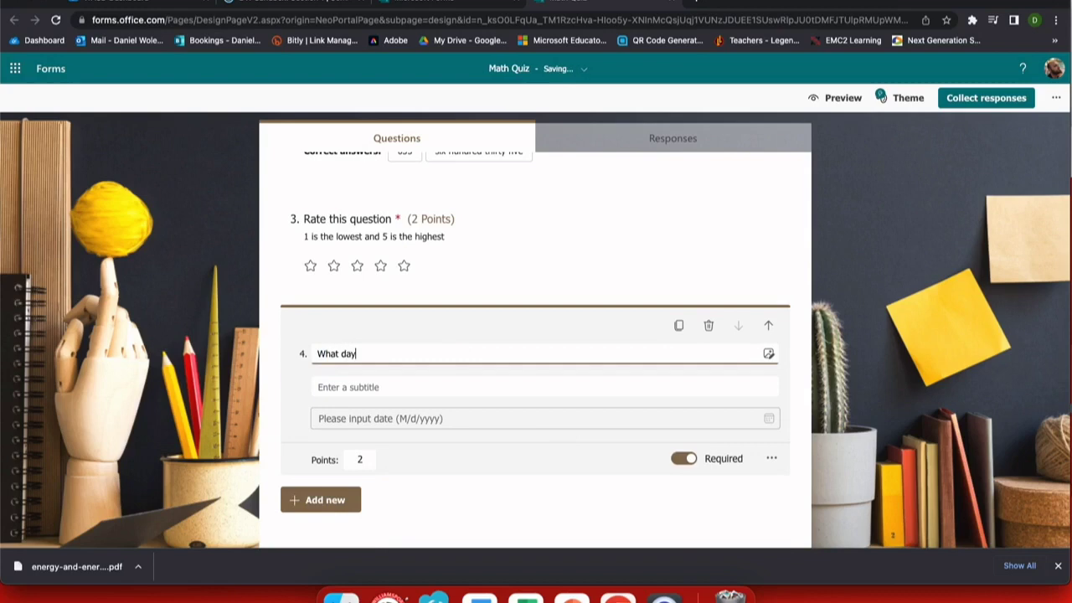
text( did we discuss math?)
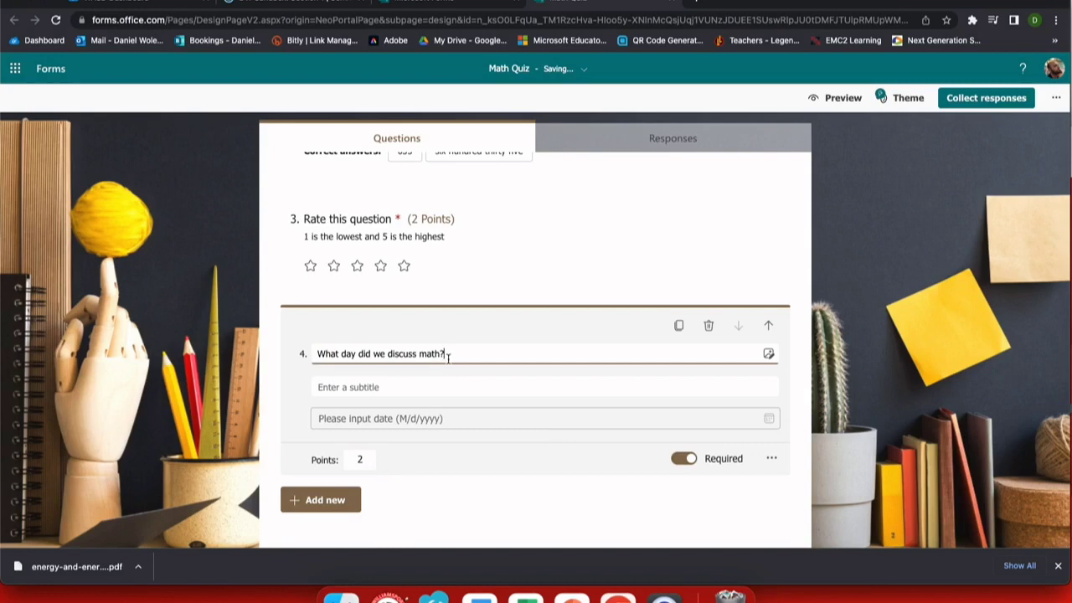
click(382, 387)
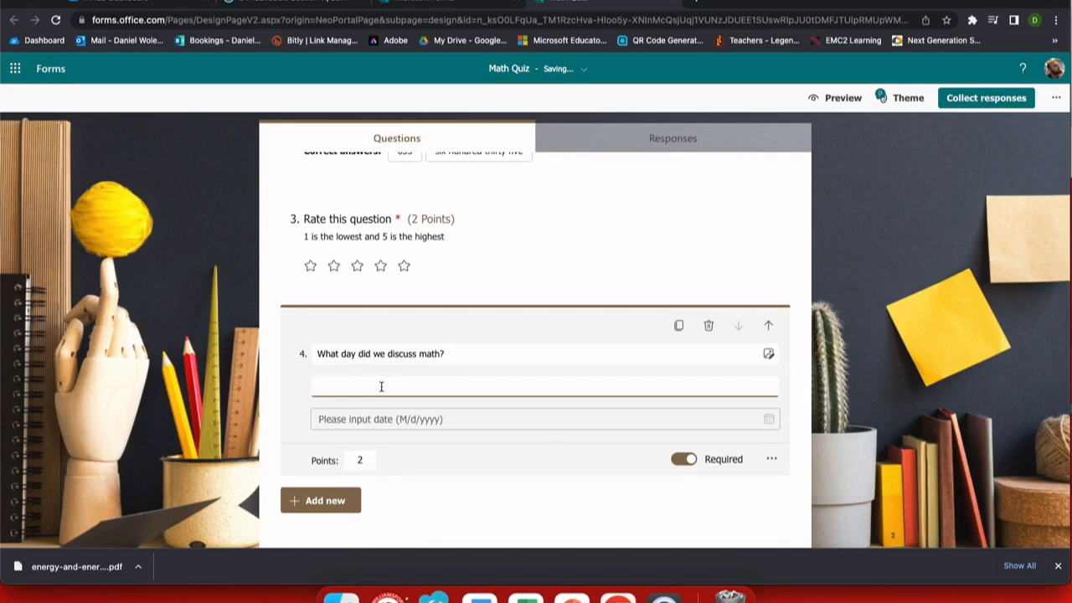
scroll(428, 402, down, 1)
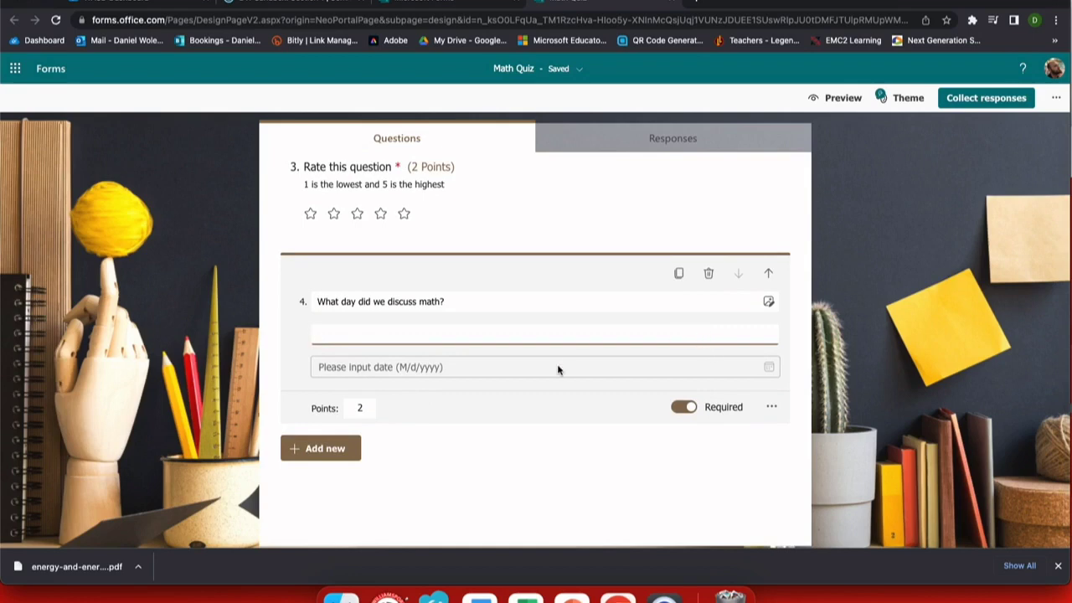
- Add a ranking question as question 5 with the text "Rank these from highest to lowest"
click(320, 448)
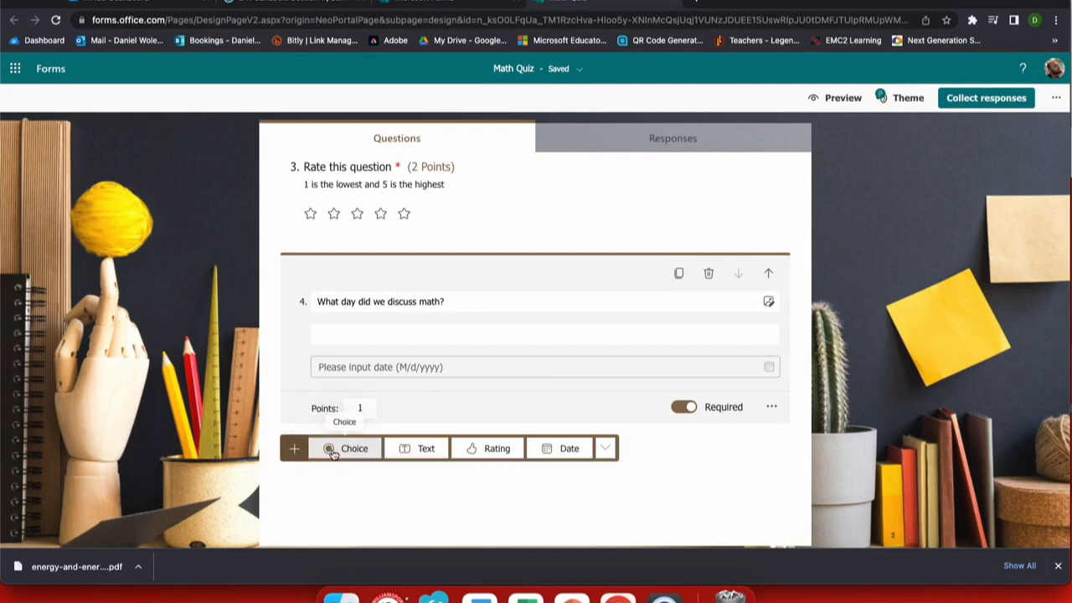
click(605, 448)
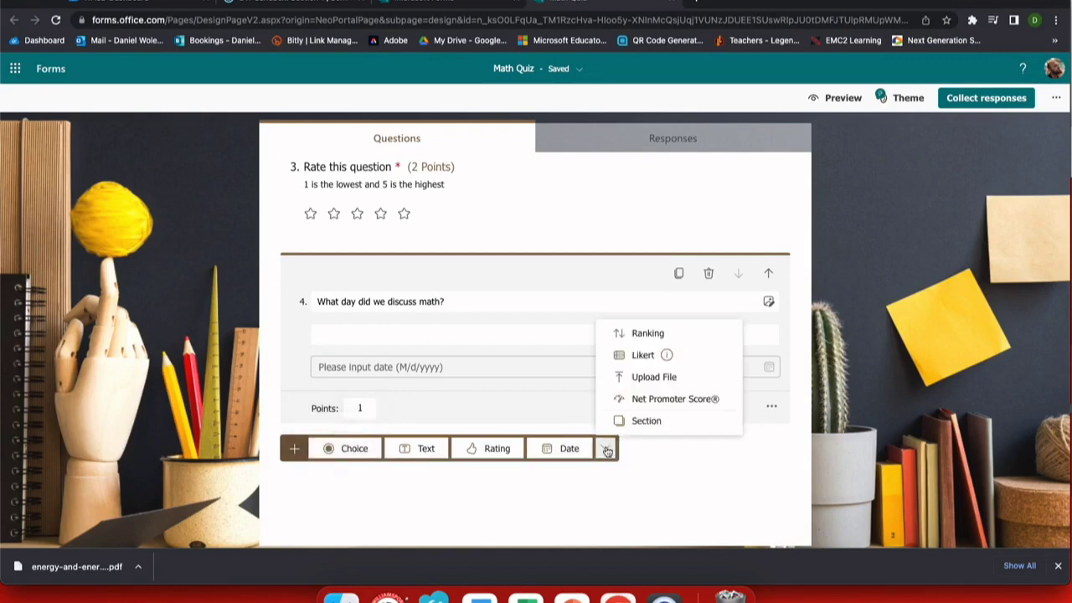
click(641, 334)
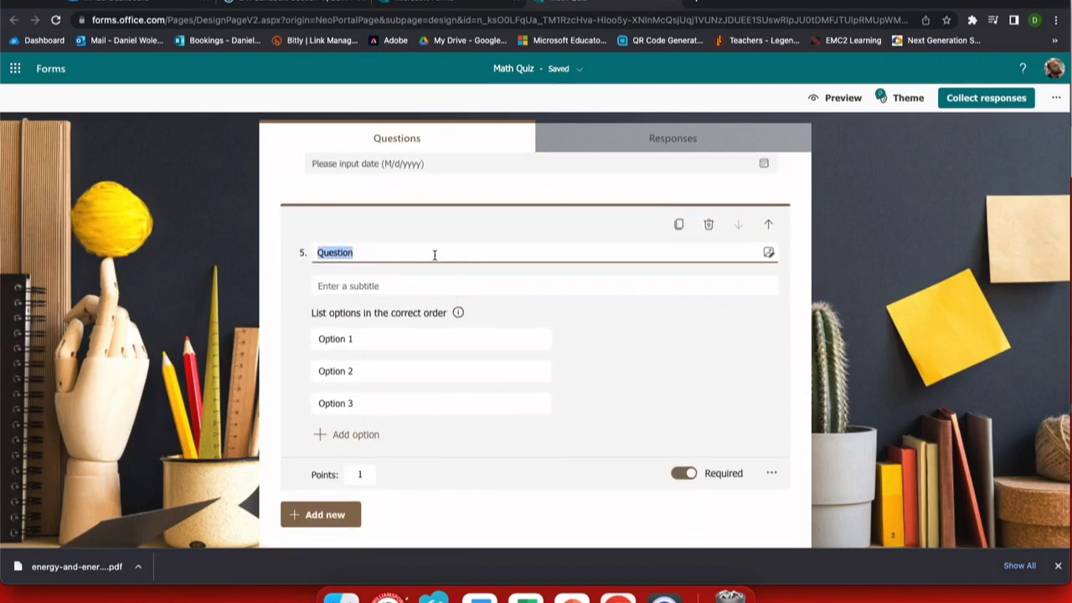
text(Rank these from higest t)
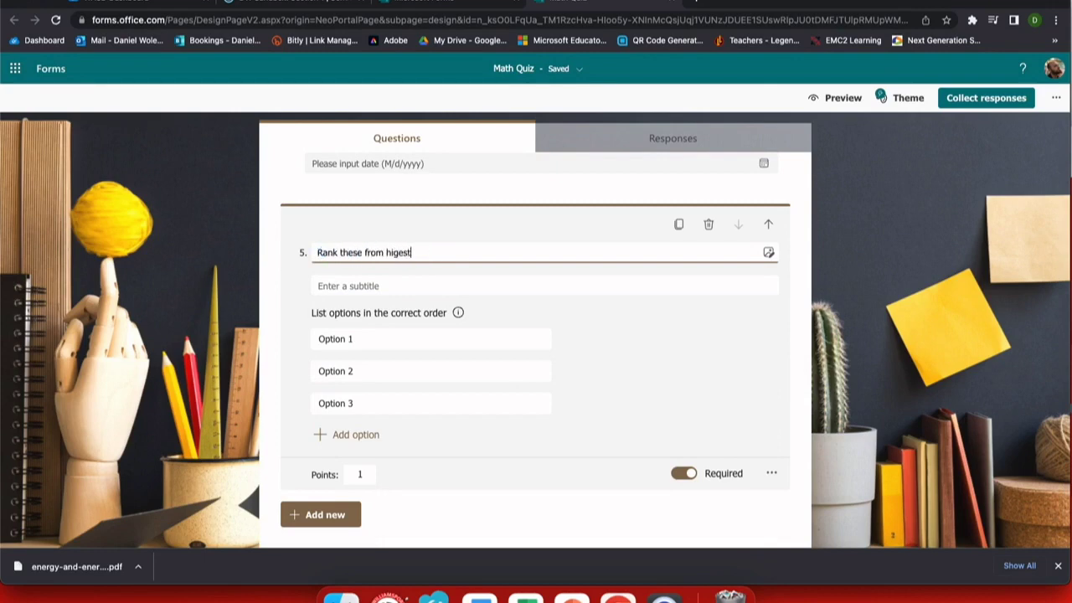
key(BackSpace)
key(BackSpace)
key(BackSpace)
key(BackSpace)
text(hest to lowest)
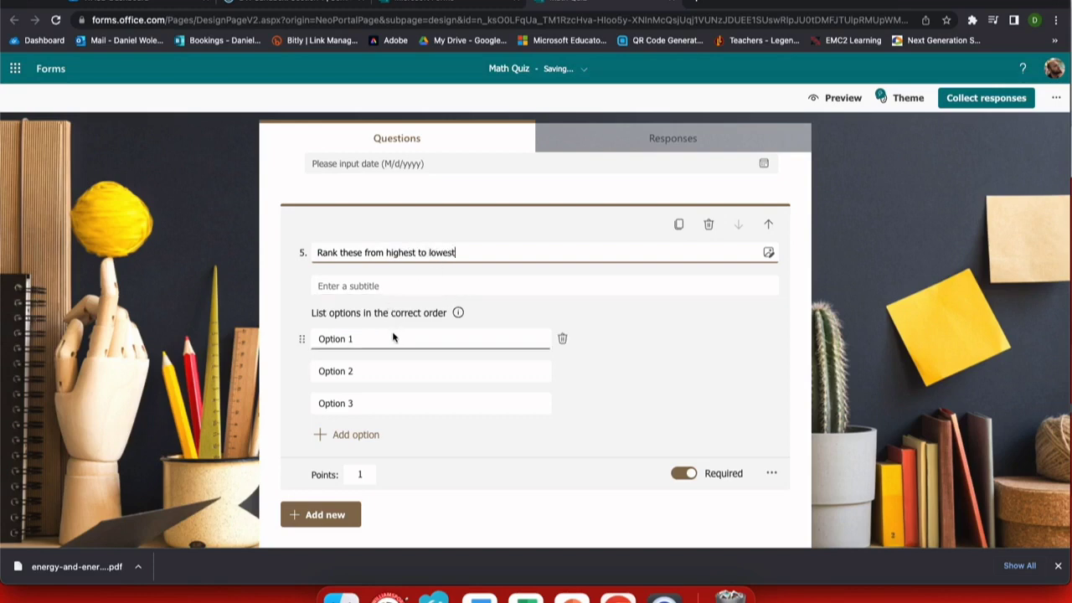
- Give the ranking question the subtitle "Highest should be on top"
click(424, 286)
text(H)
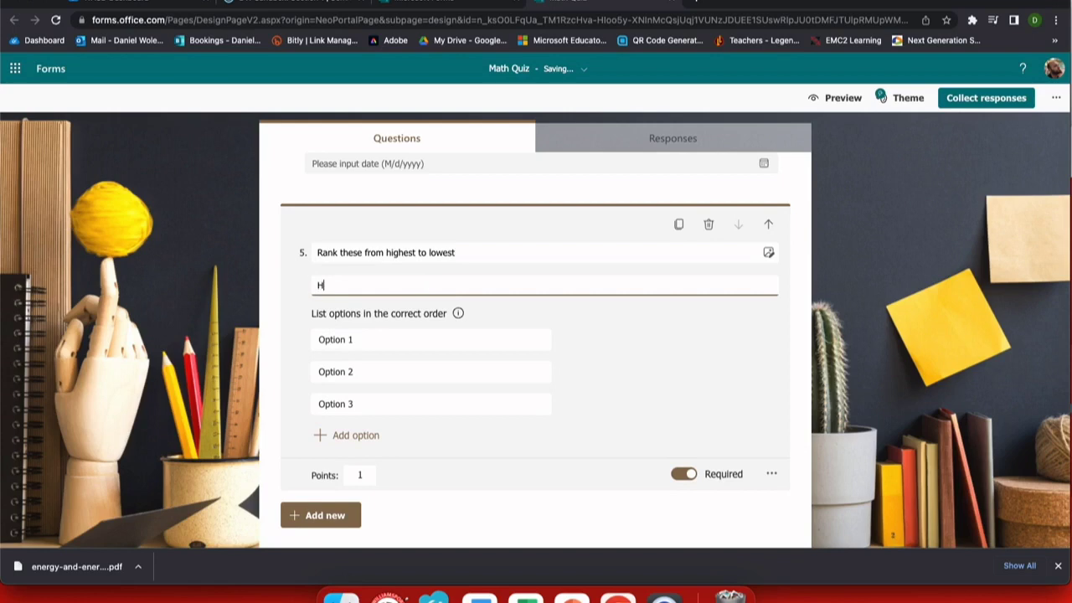
text(ighest should b)
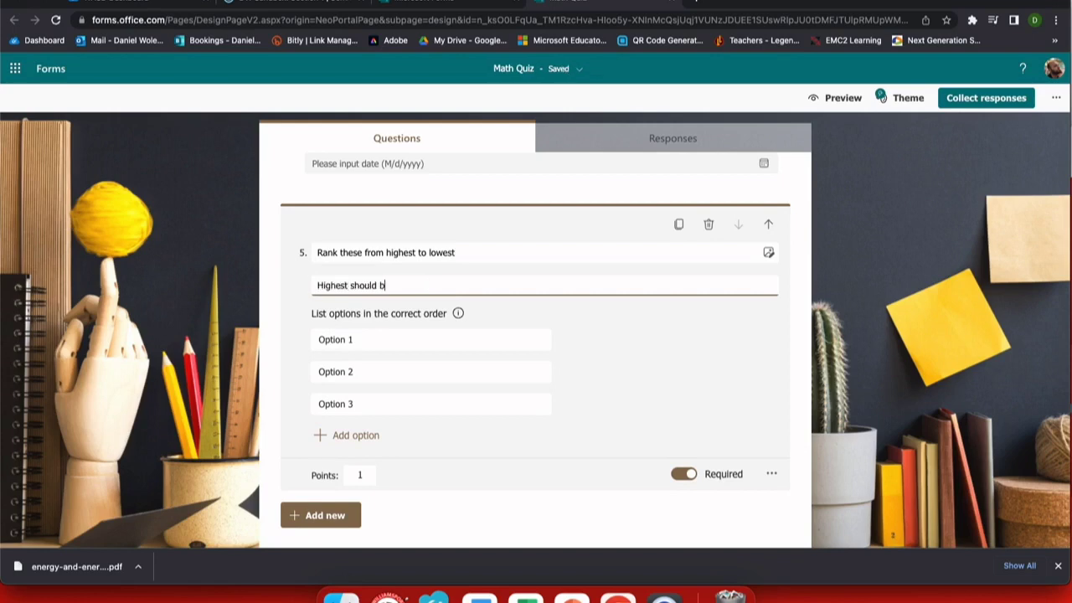
text(e on top)
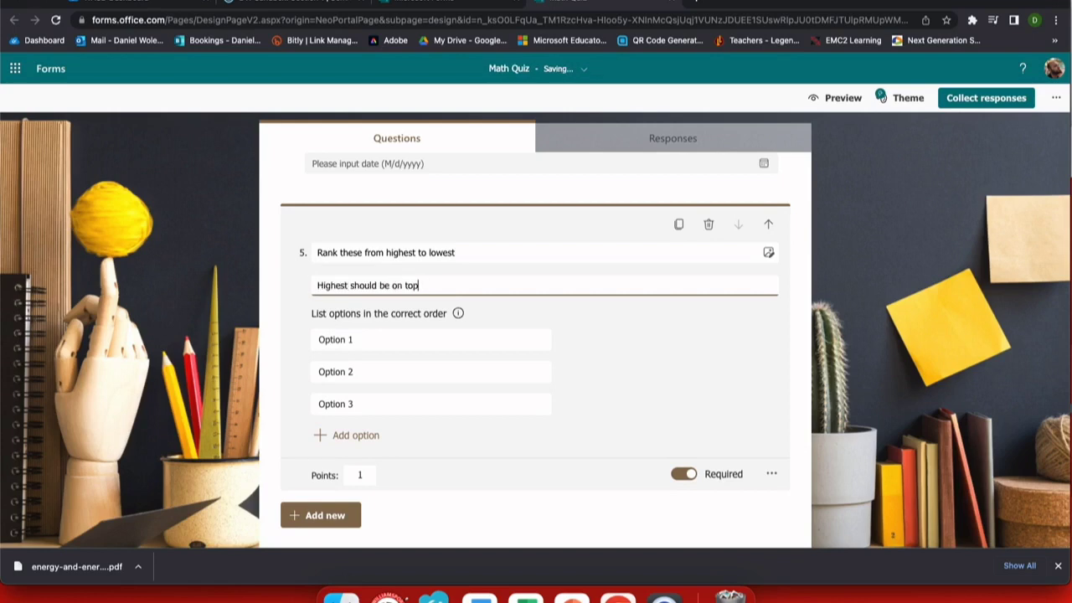
- Fill in the ranking question's three options in order as "x + 7", "George Washington's age" and "546"
click(385, 342)
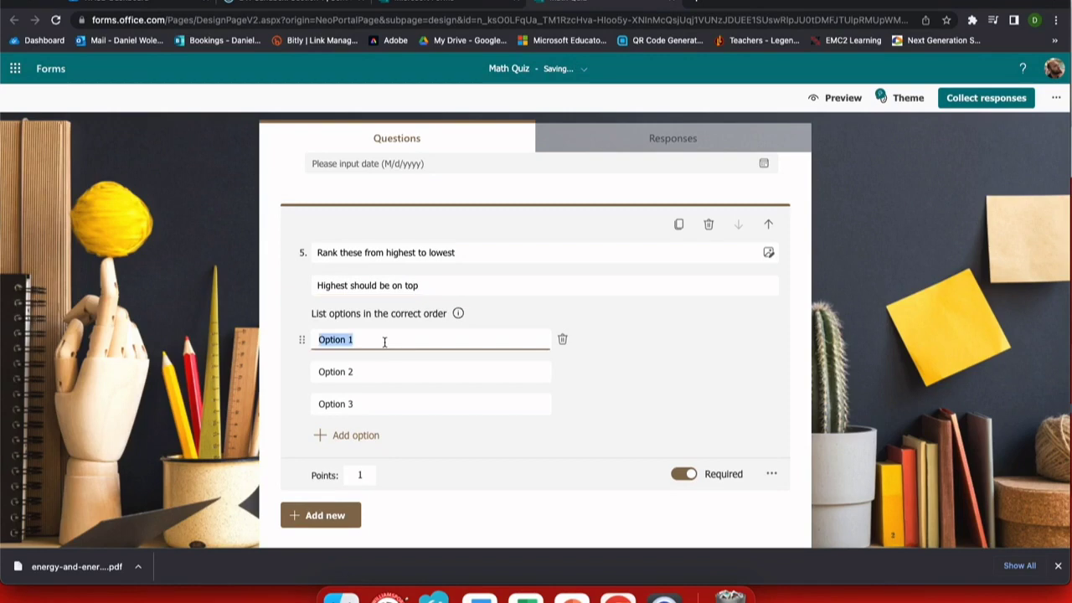
text(x + 7)
click(378, 371)
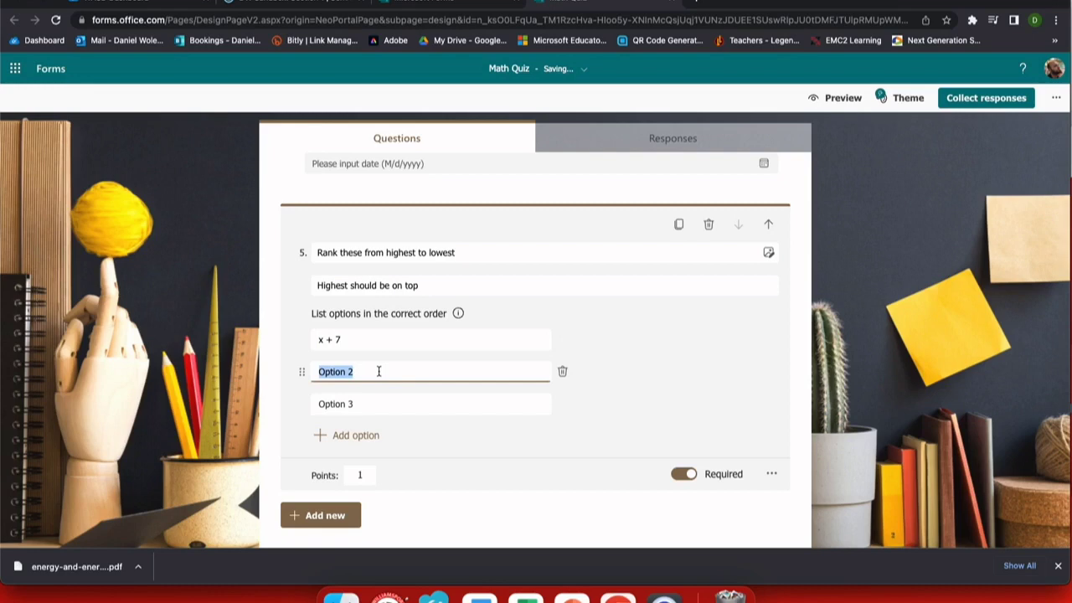
text(G)
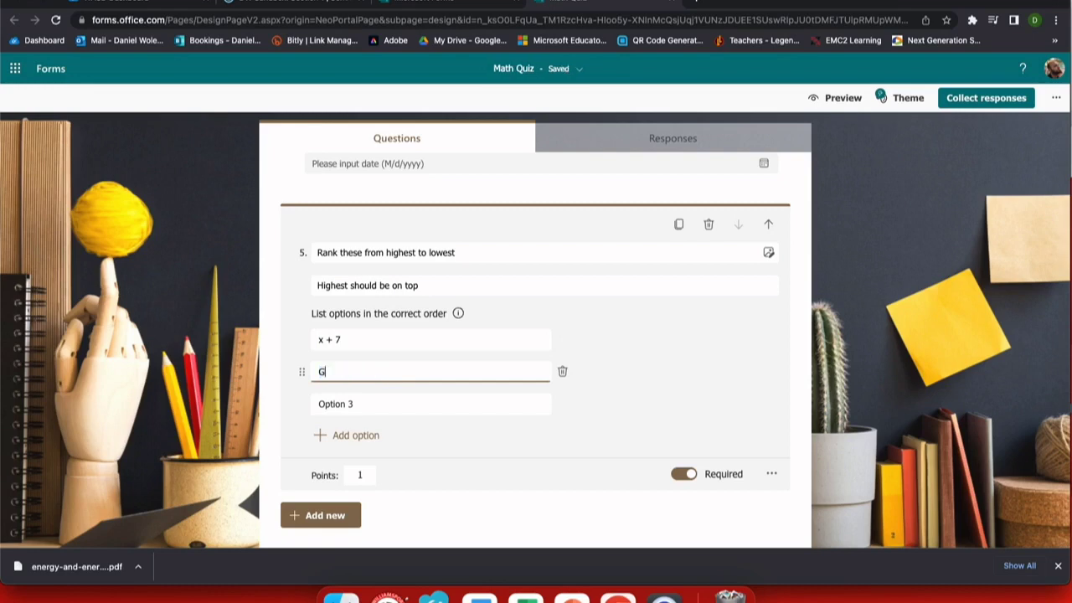
text(eorge )
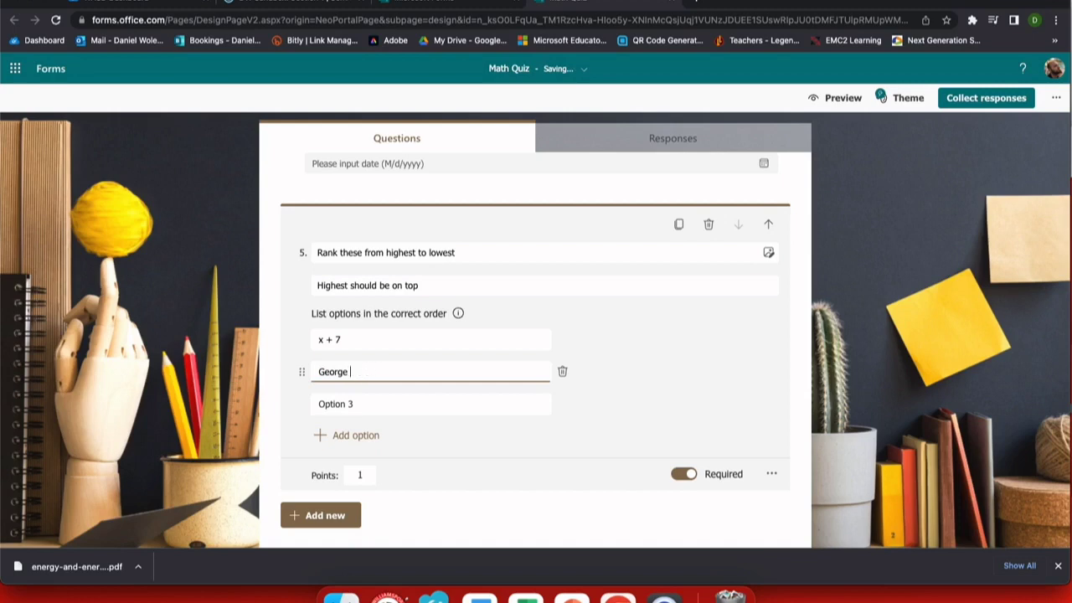
text(washiWashington's age)
click(368, 403)
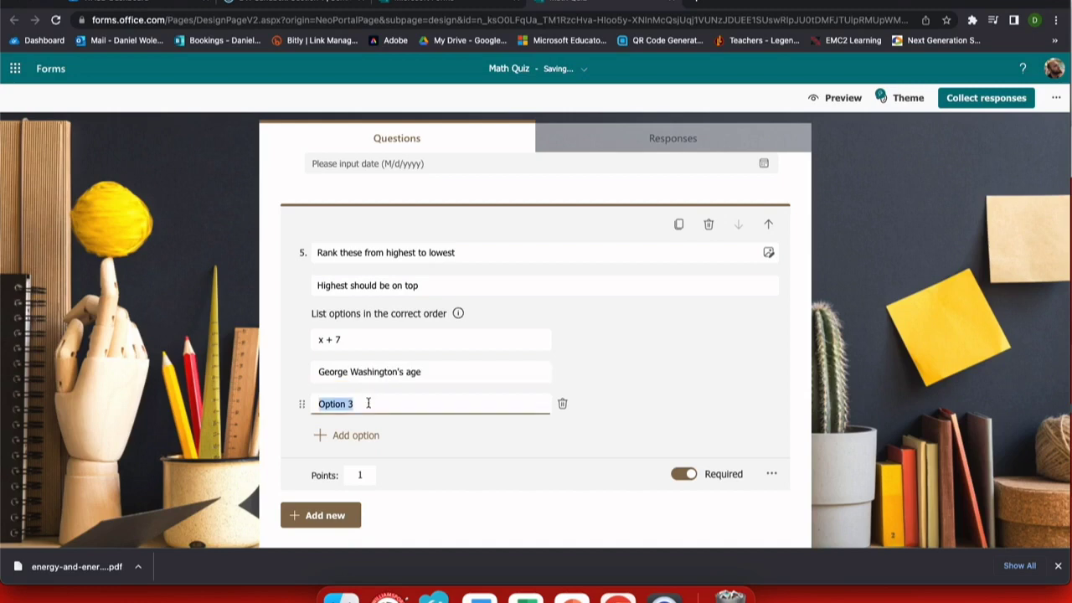
text(546)
- Add a Likert question as question 6 and name its first column option "blue"
scroll(390, 433, down, 2)
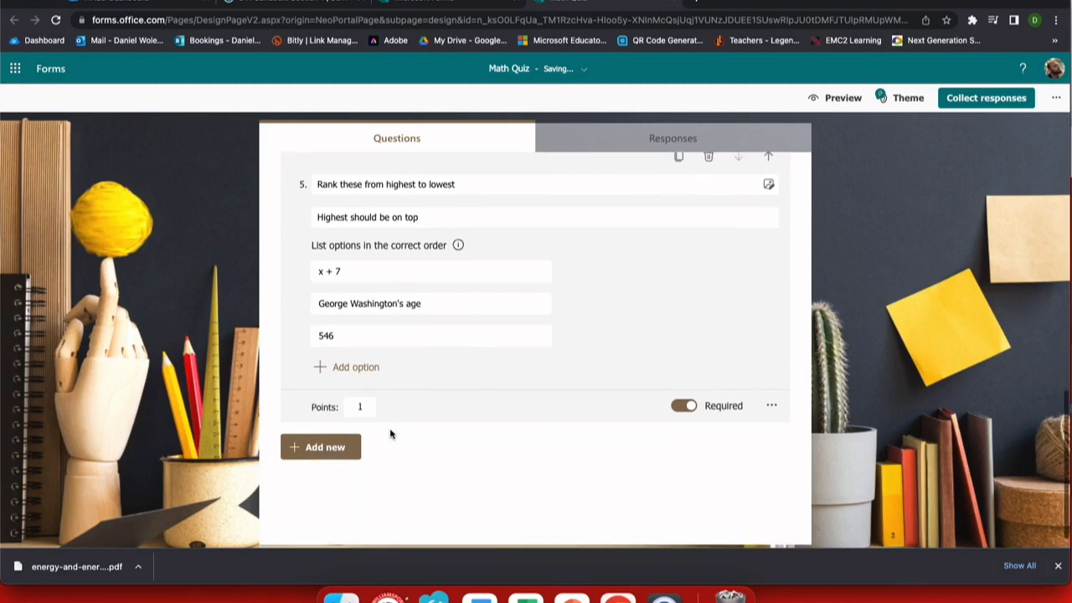
click(341, 449)
click(605, 447)
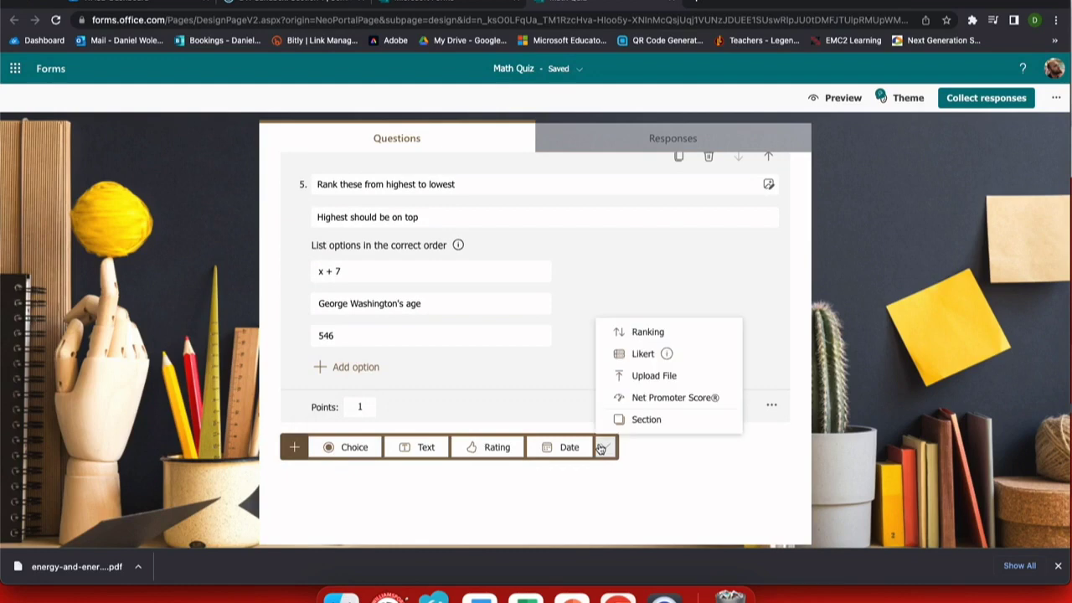
click(628, 355)
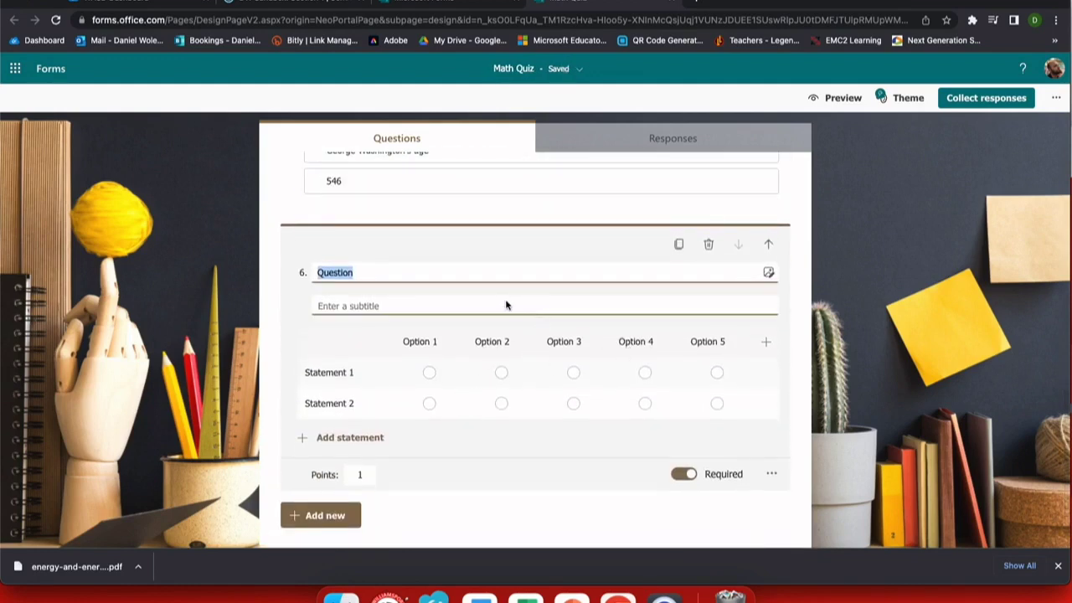
click(424, 343)
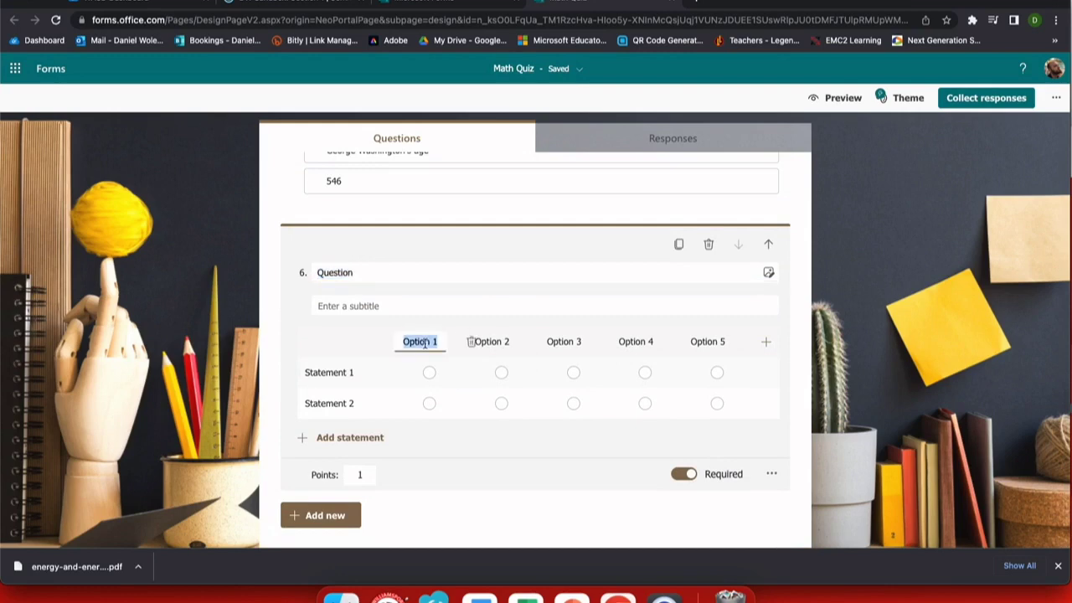
text(blue)
click(495, 344)
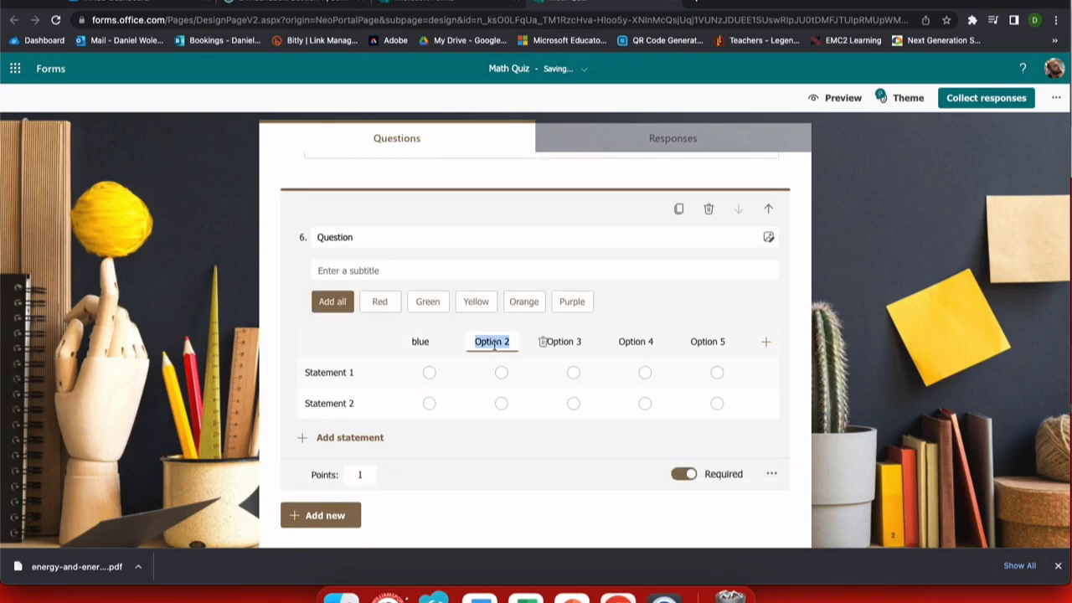
text(or)
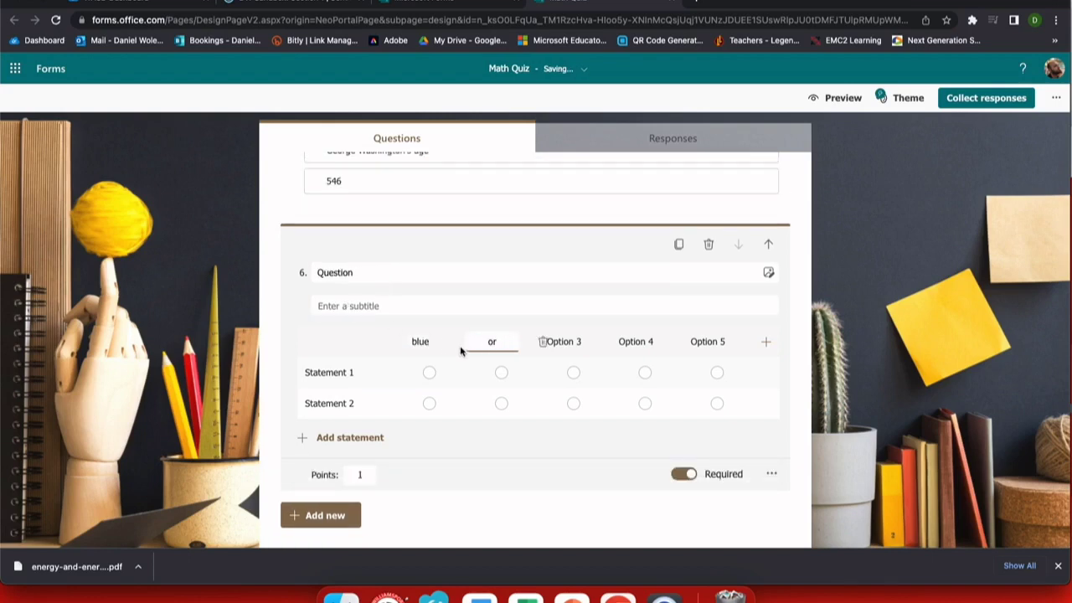
key(BackSpace)
key(BackSpace)
- Complete the Likert columns as Blue, Red, Green, Yellow, Orange, Purple and Magenta, using all suggested colors and deleting the leftover "Option 2"
double_click(435, 343)
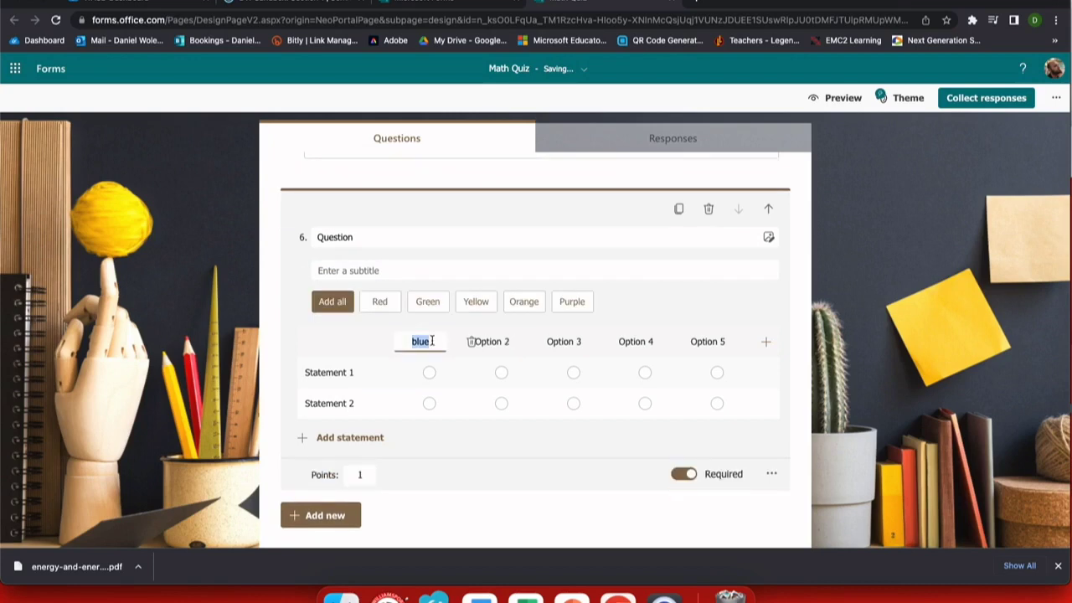
click(333, 302)
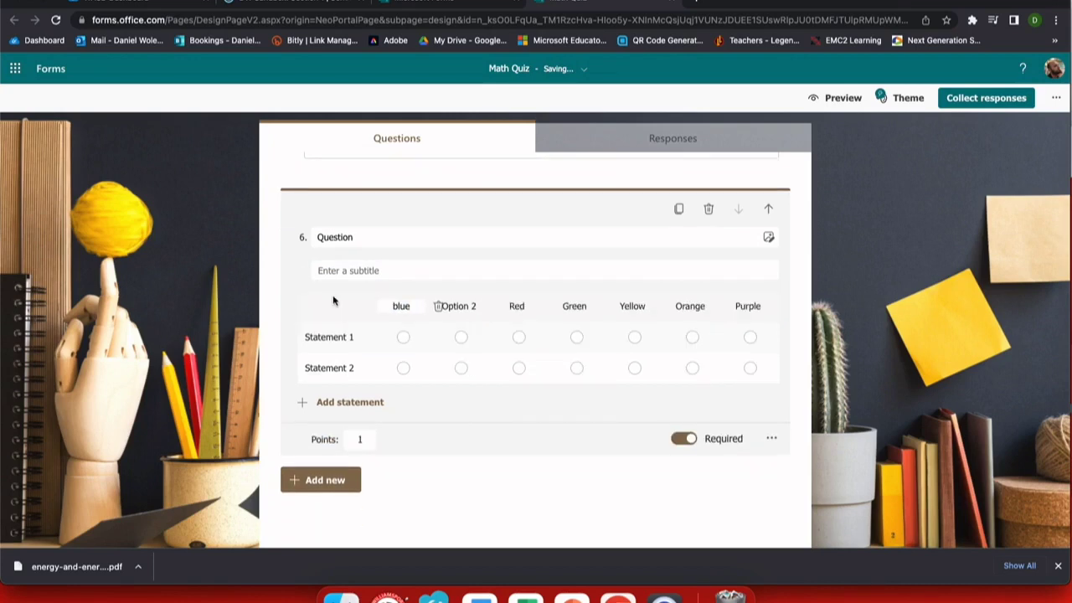
click(456, 307)
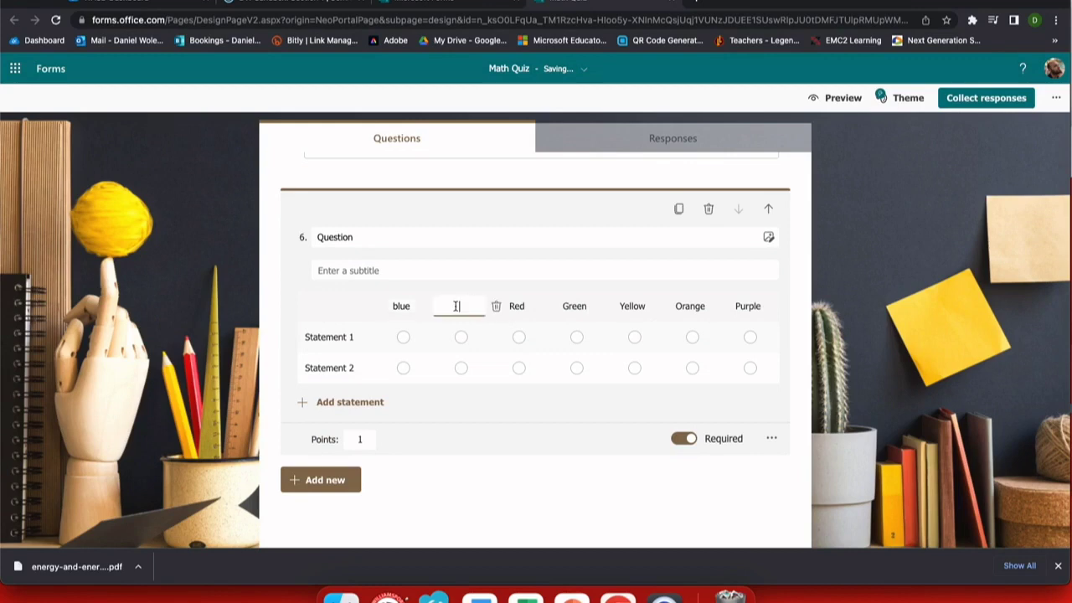
click(497, 307)
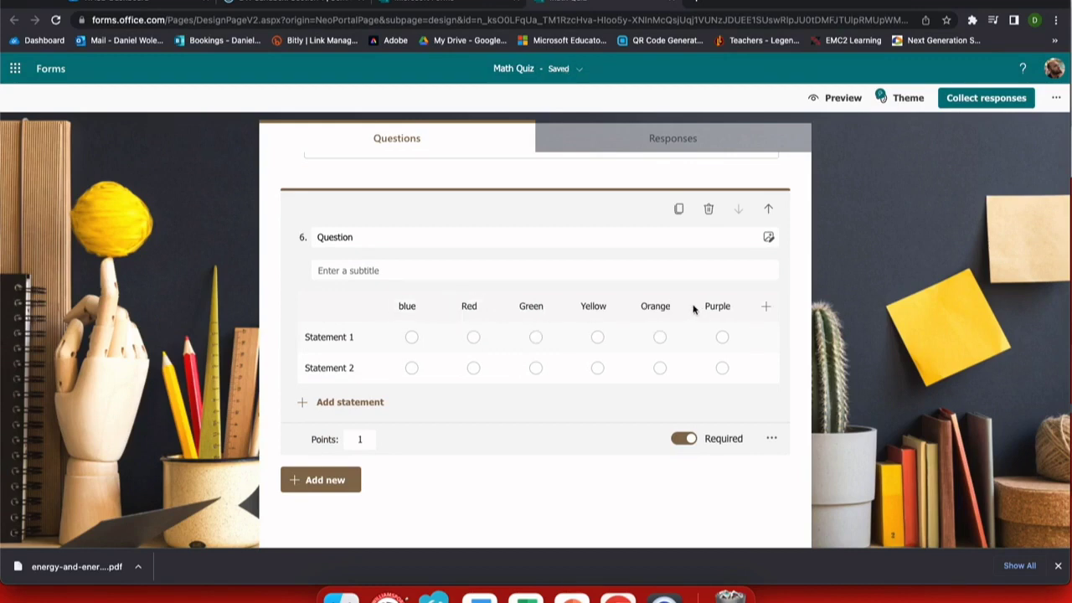
click(768, 309)
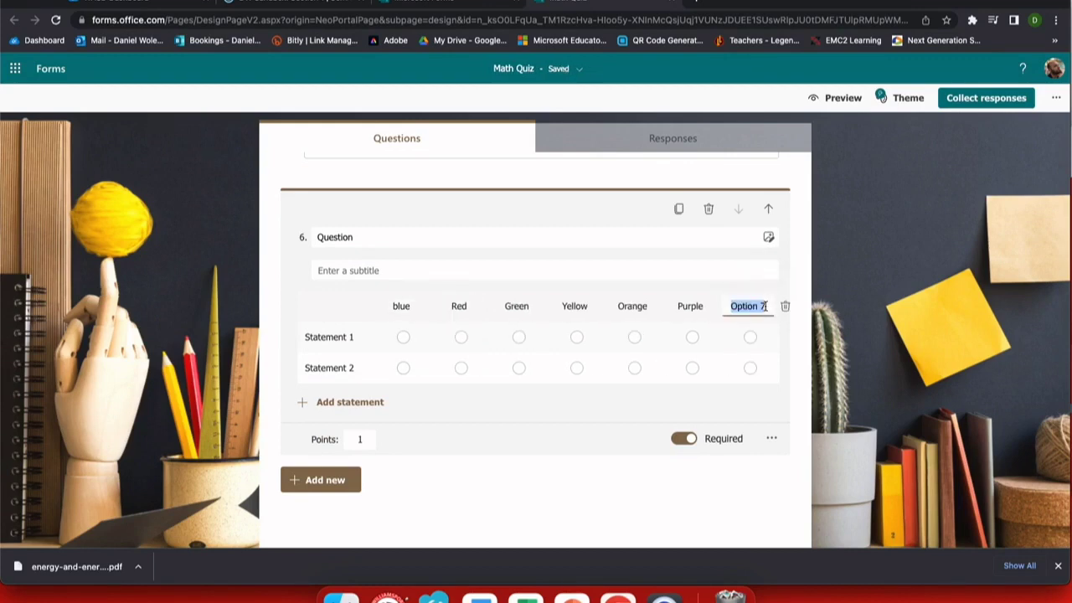
text(magenta)
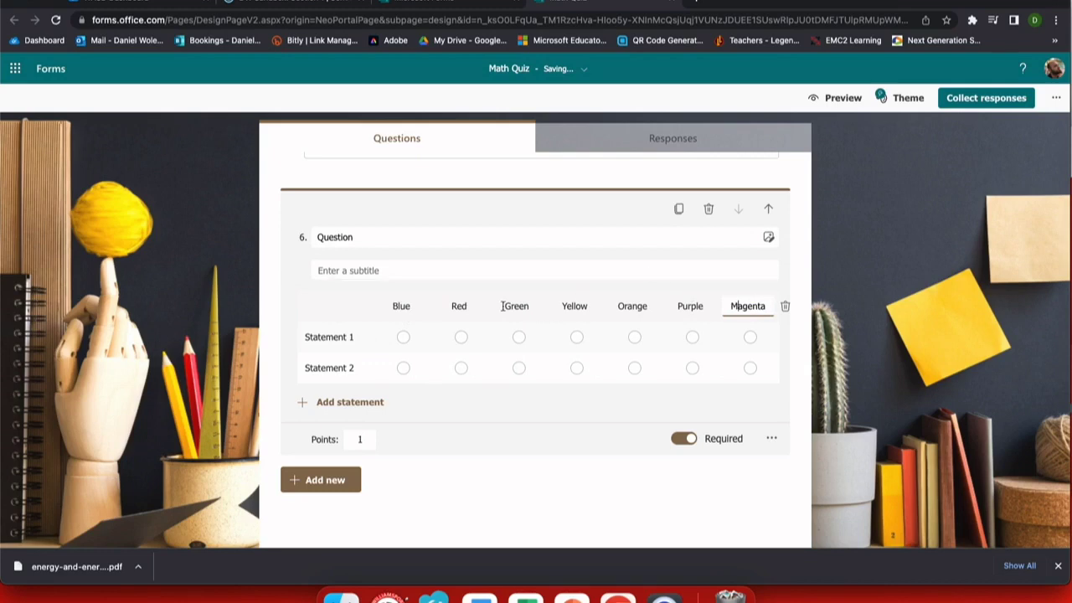
- Set the Likert question's three statements to "Favorite", "Least Favorite" and "I don't know what this is."
click(323, 339)
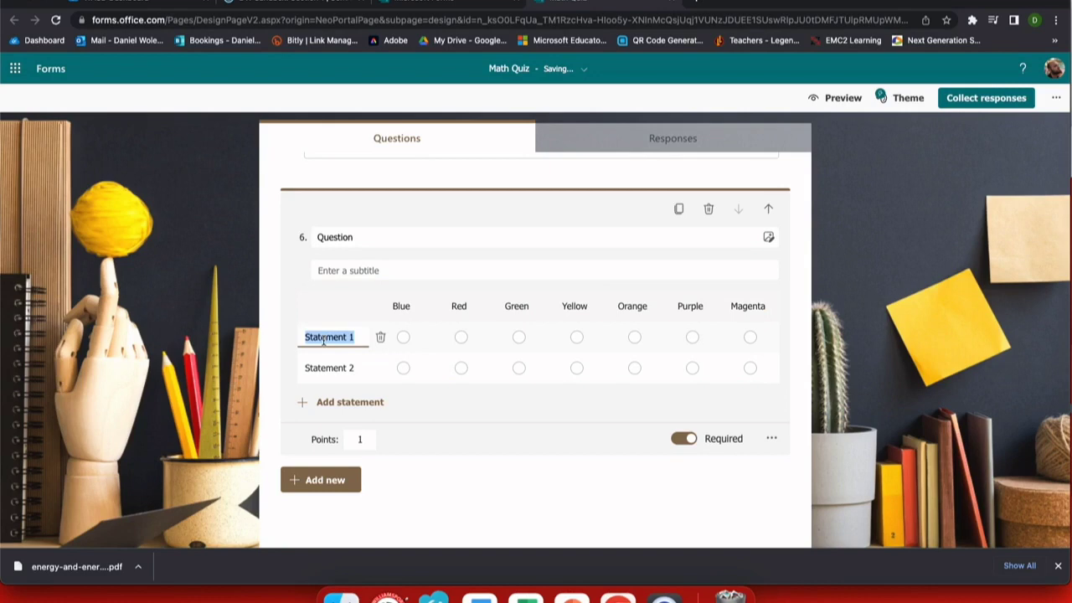
text(Favorite)
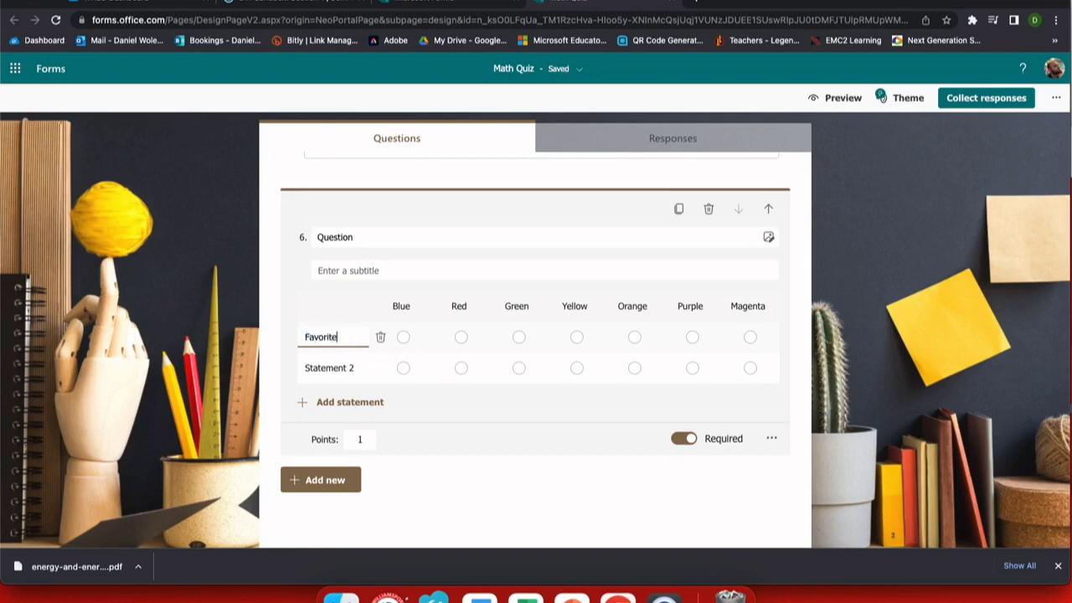
click(314, 369)
text(Least )
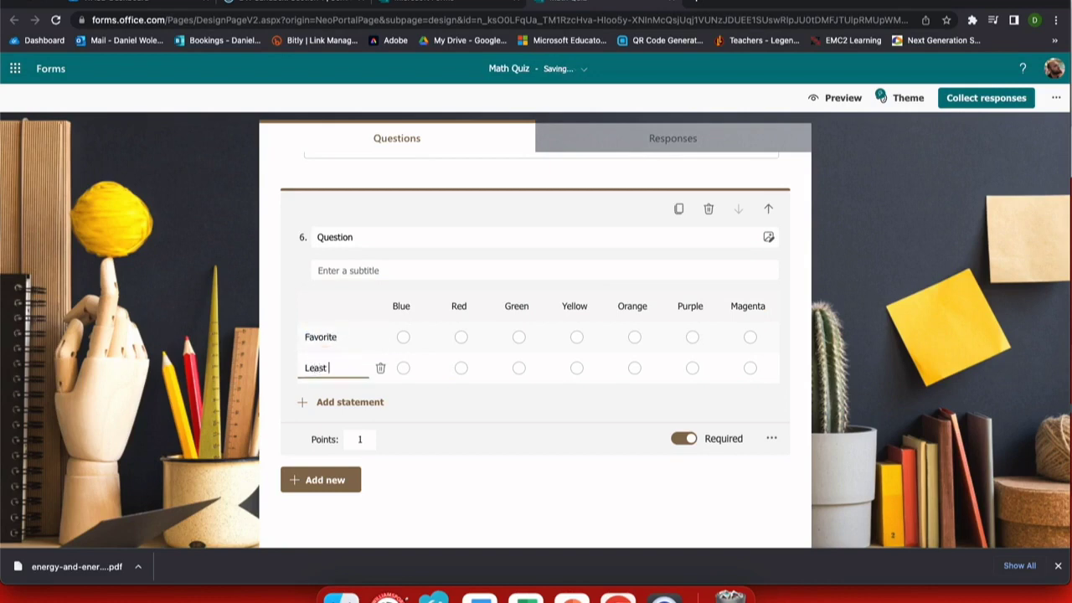
text(Favorite)
click(326, 402)
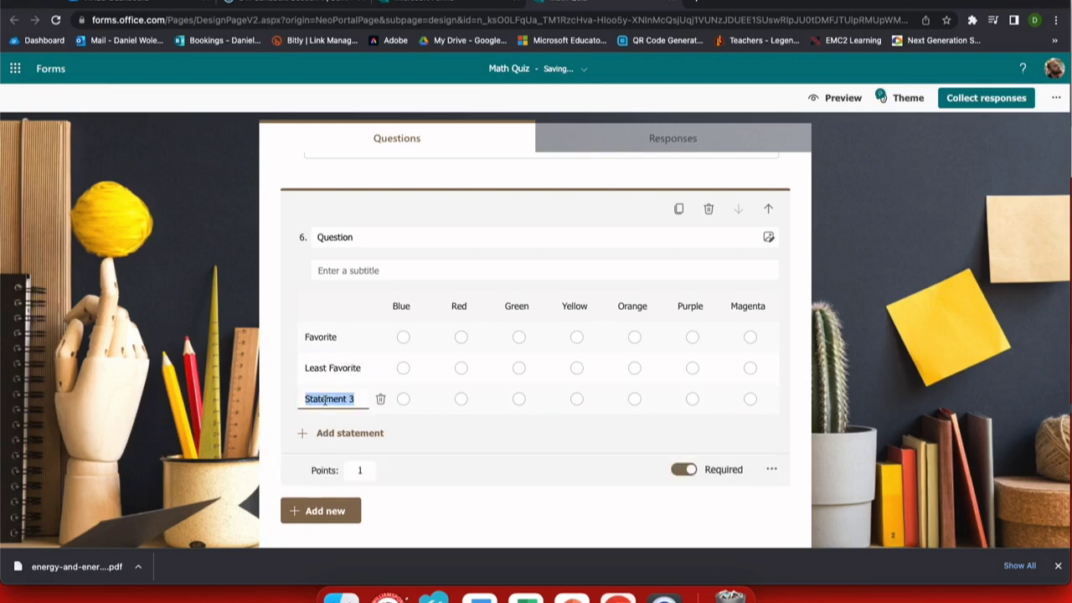
text(I don't know )
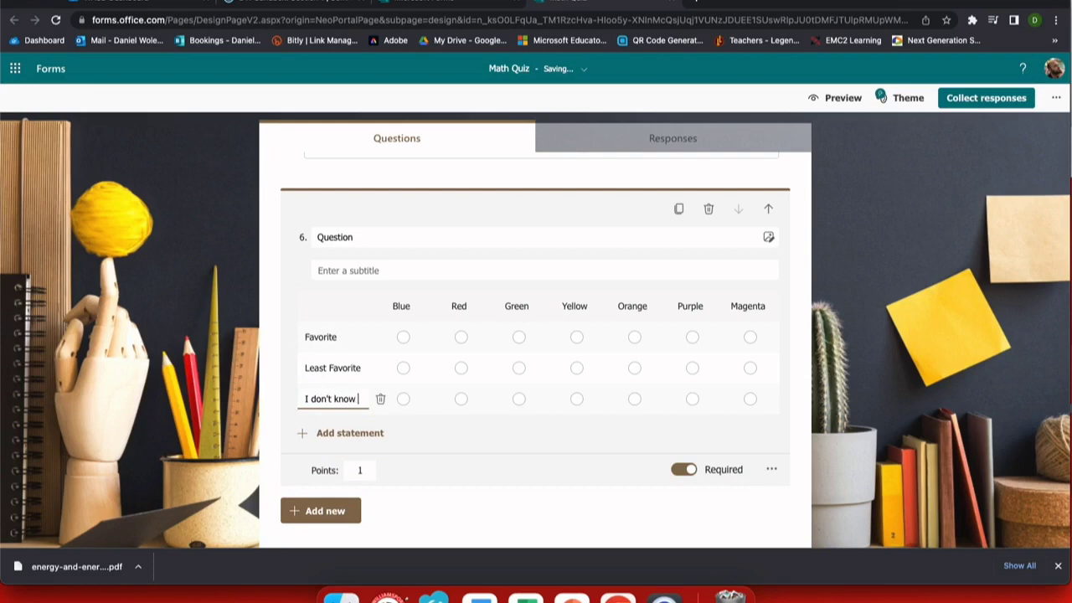
text(what this is)
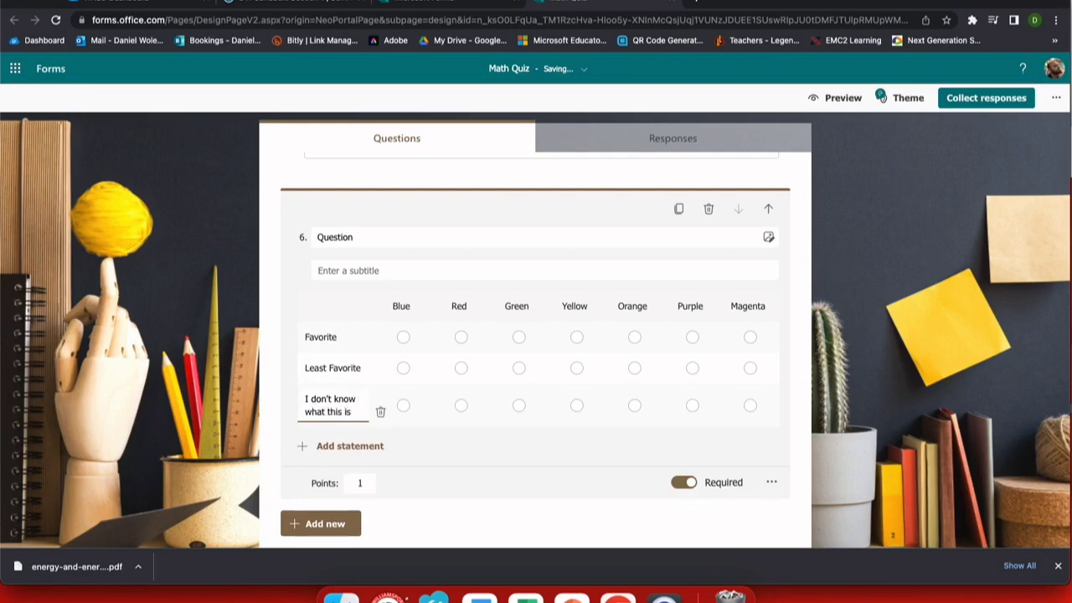
text(.)
click(352, 446)
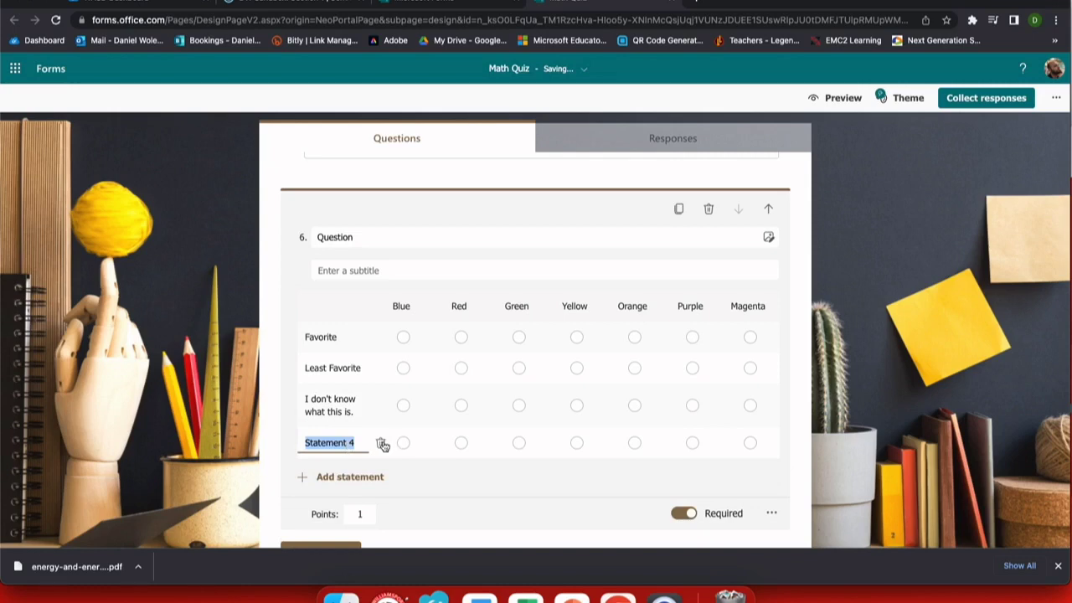
click(382, 443)
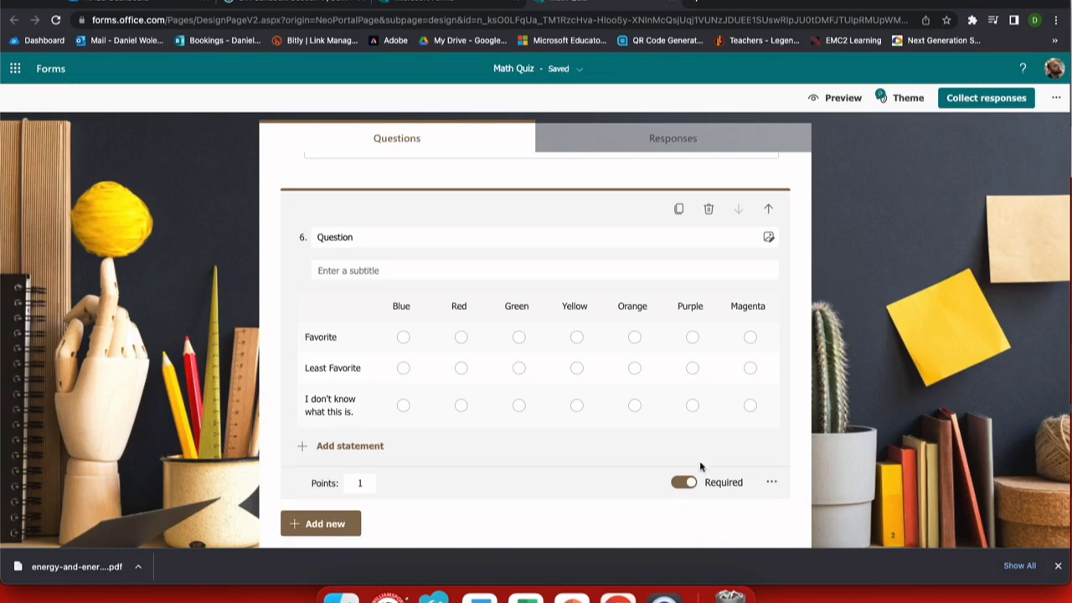
- Add a file upload question below the Likert question as question 7
scroll(700, 466, down, 1)
click(323, 432)
click(607, 432)
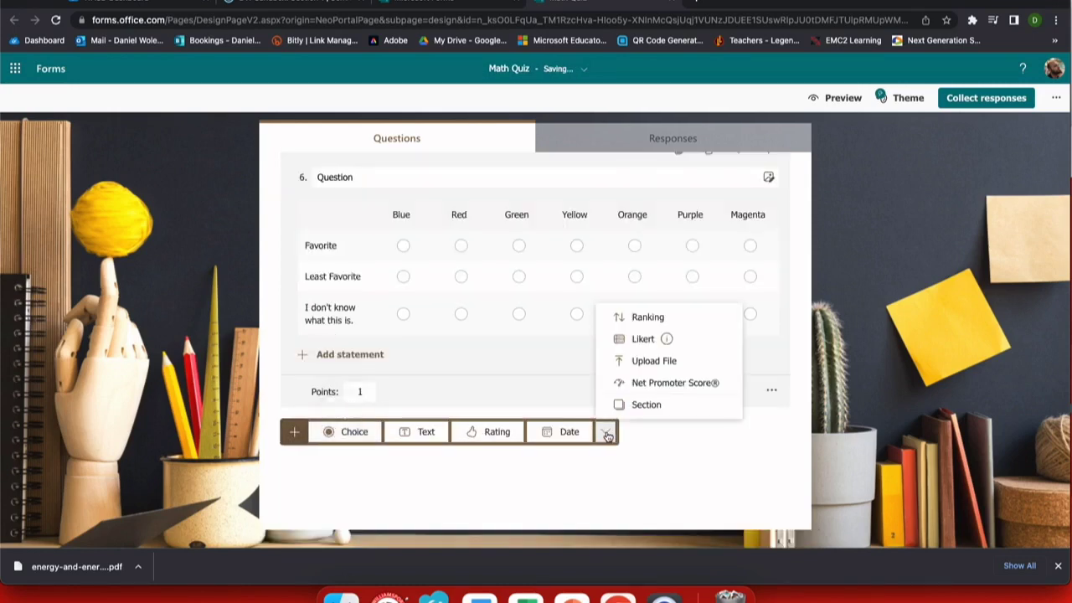
click(653, 362)
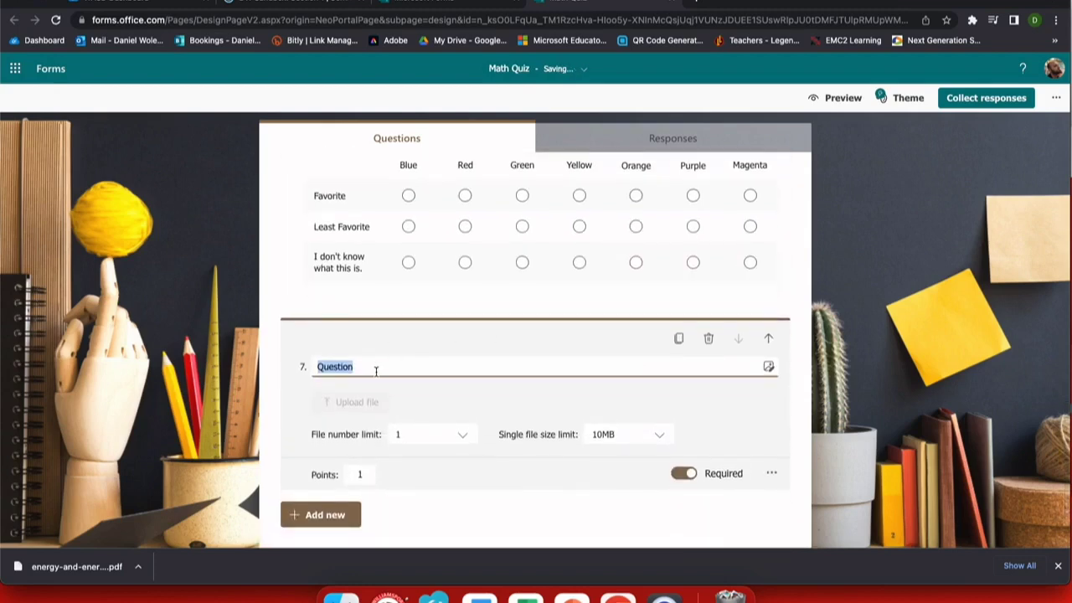
- Title question 7 "upload your homework from last night. Use a screenshot or upload as a PDF." and set its file number limit to 2
text(upload your )
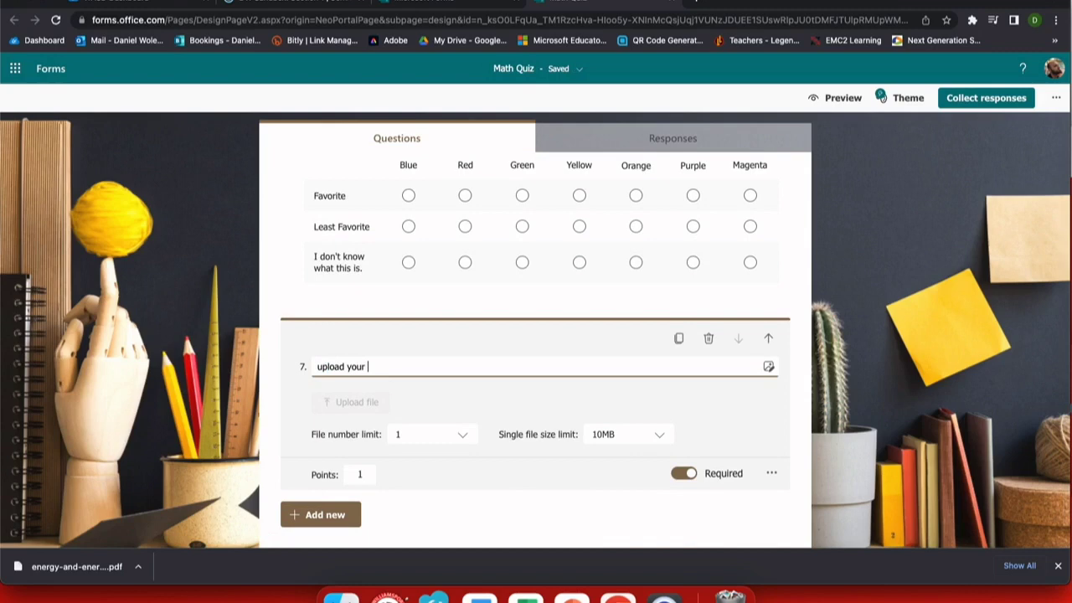
text(homework from)
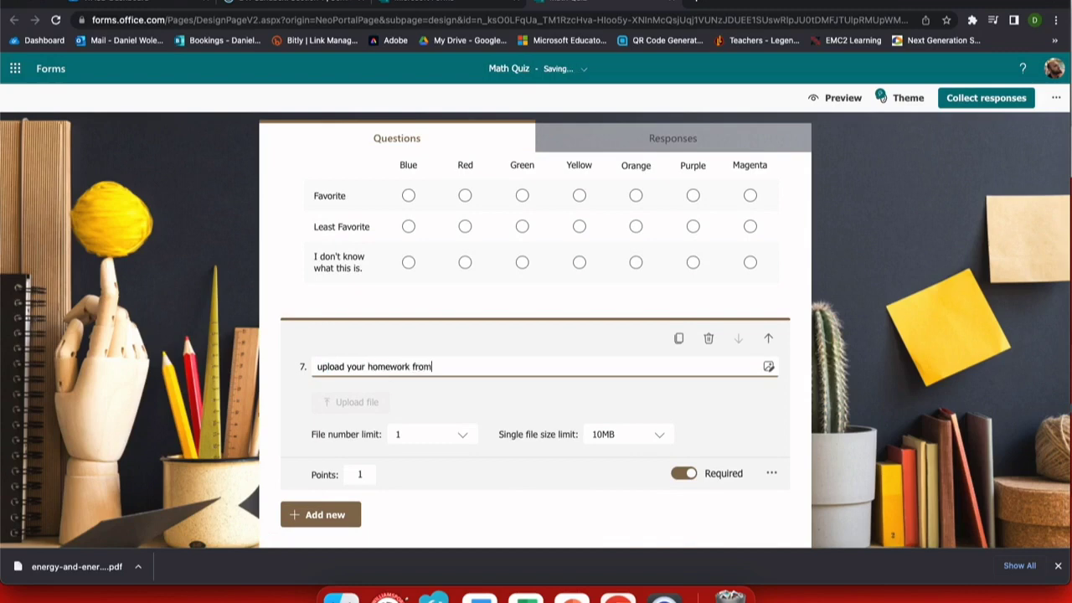
text( last night. Use a screenshot o)
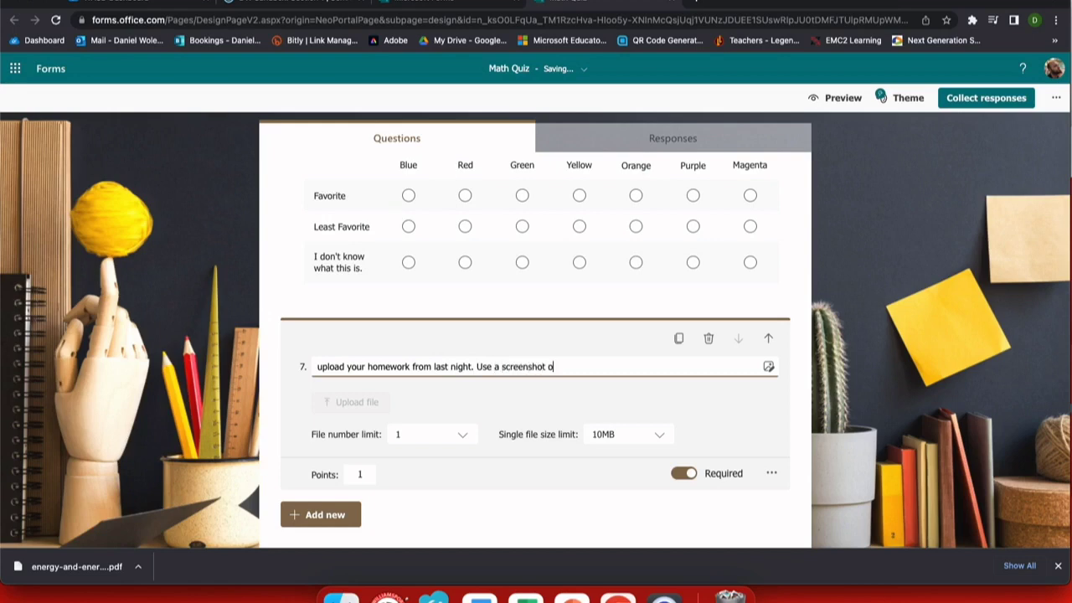
text(r upload as a PDF.)
click(418, 436)
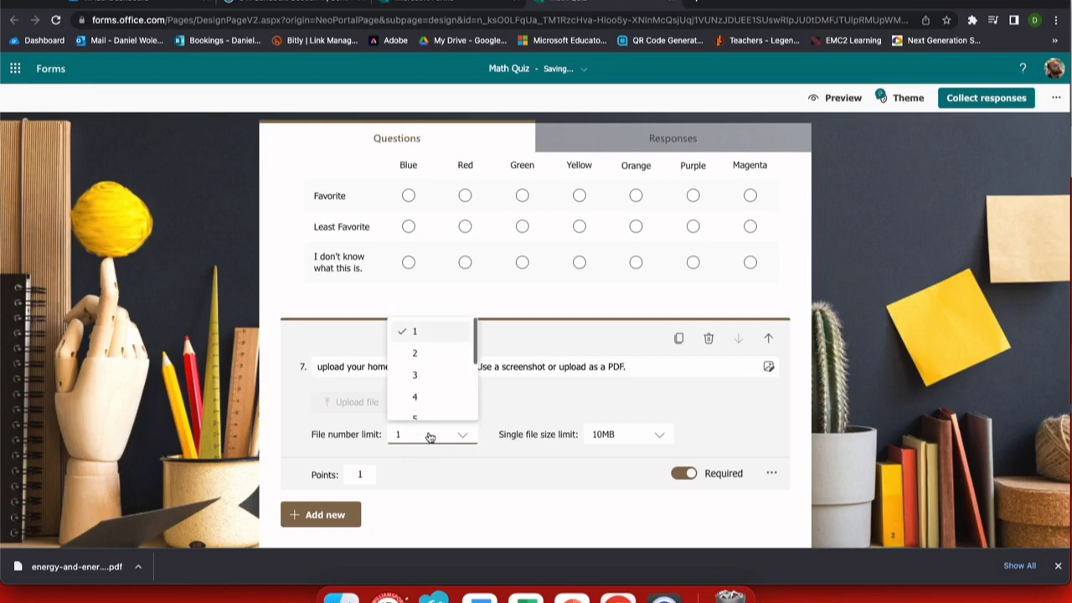
click(428, 352)
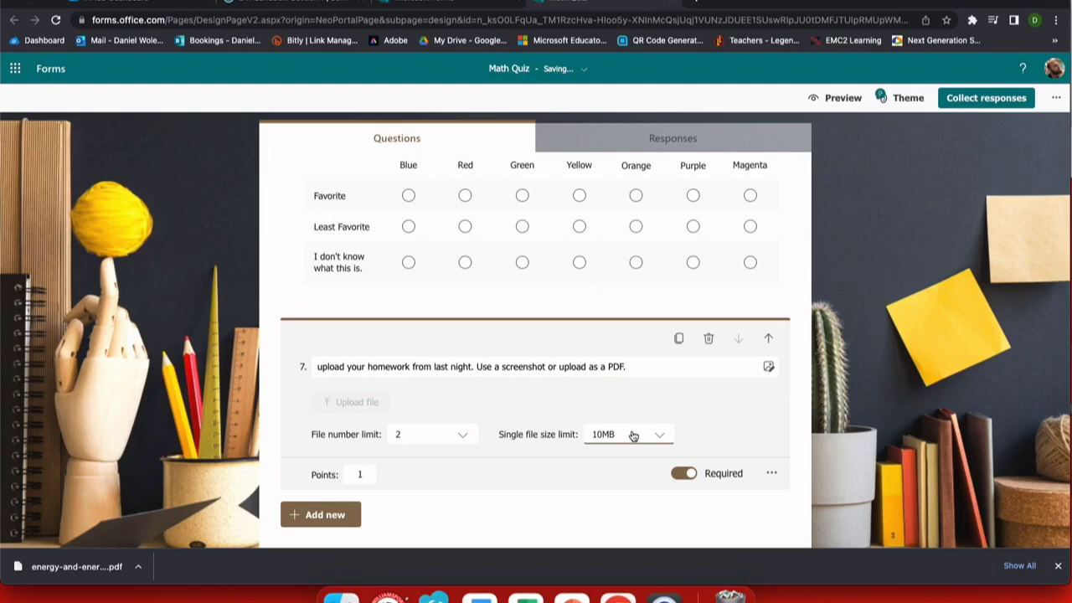
- Restrict the file types accepted by the upload question to PDF and Image, excluding Word, Excel, PPT, Video and Audio
click(774, 474)
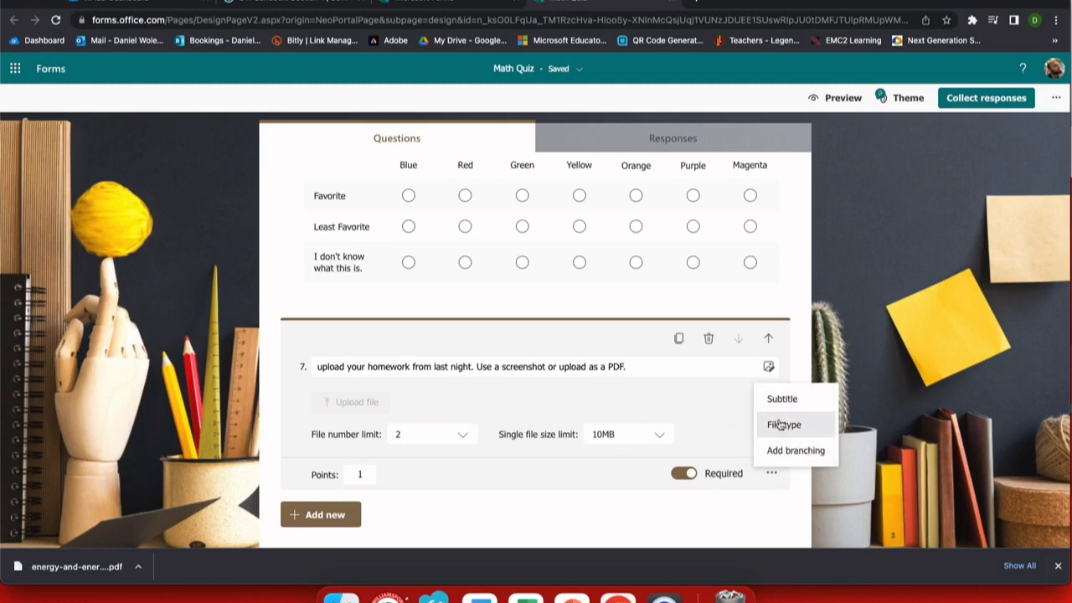
click(782, 428)
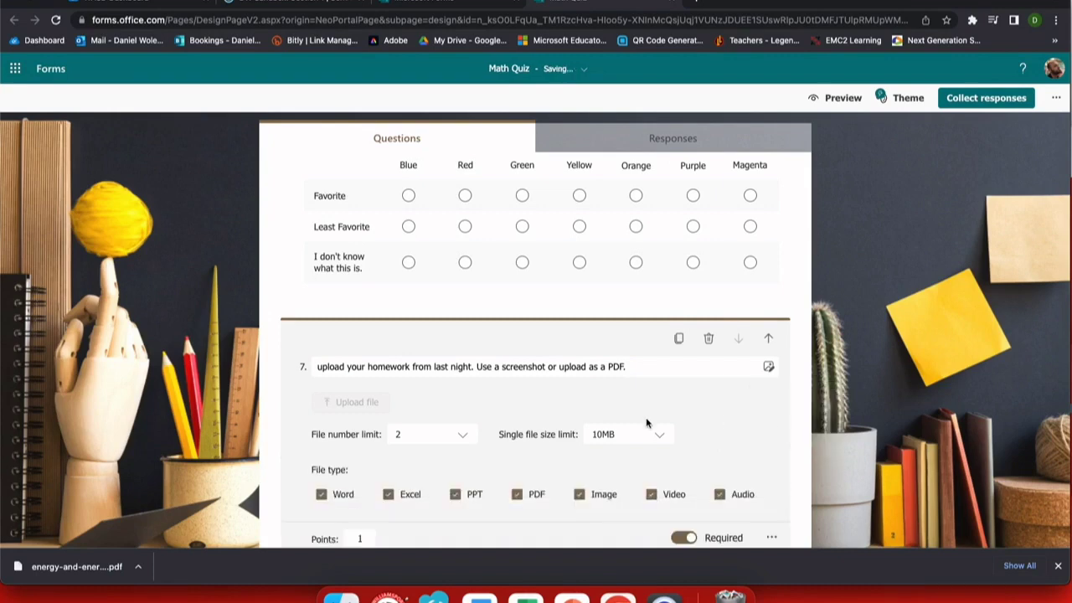
click(323, 495)
click(390, 500)
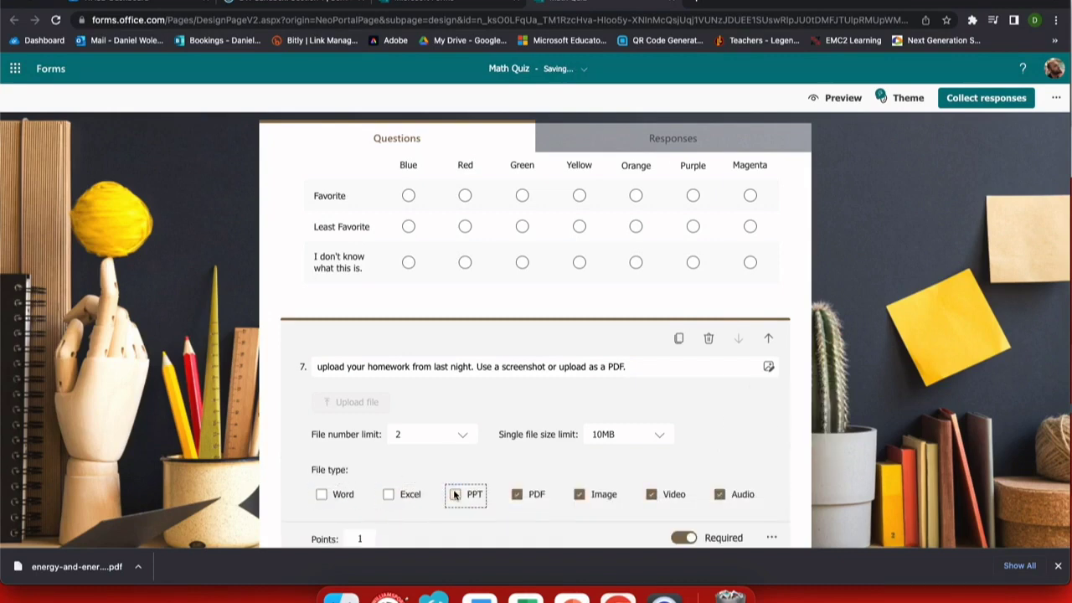
click(653, 494)
click(717, 494)
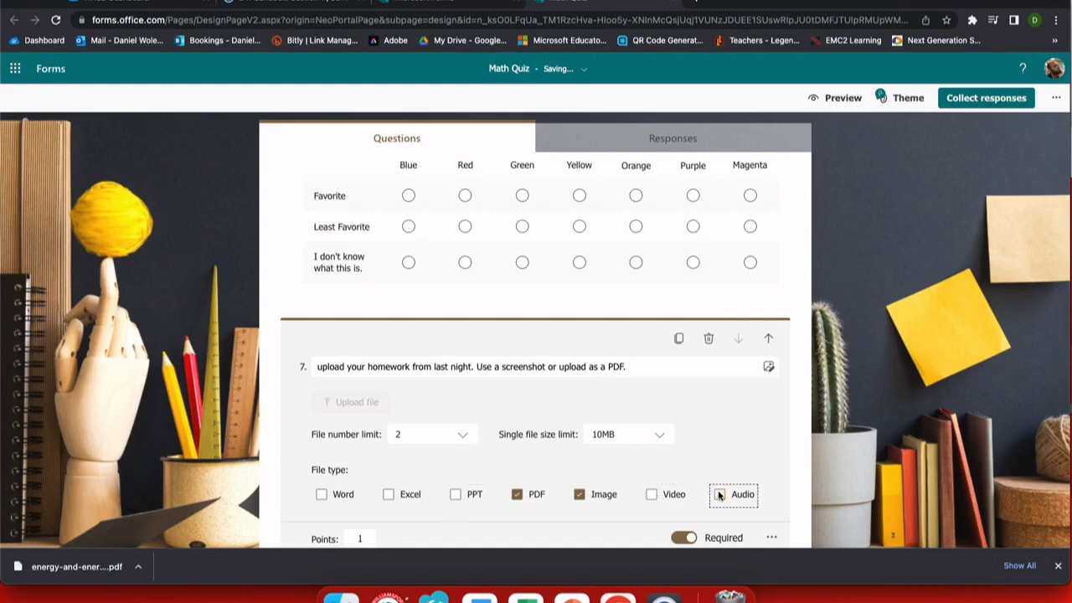
- Add a Net Promoter Score question below the file upload question as question 8
scroll(718, 494, down, 2)
click(323, 466)
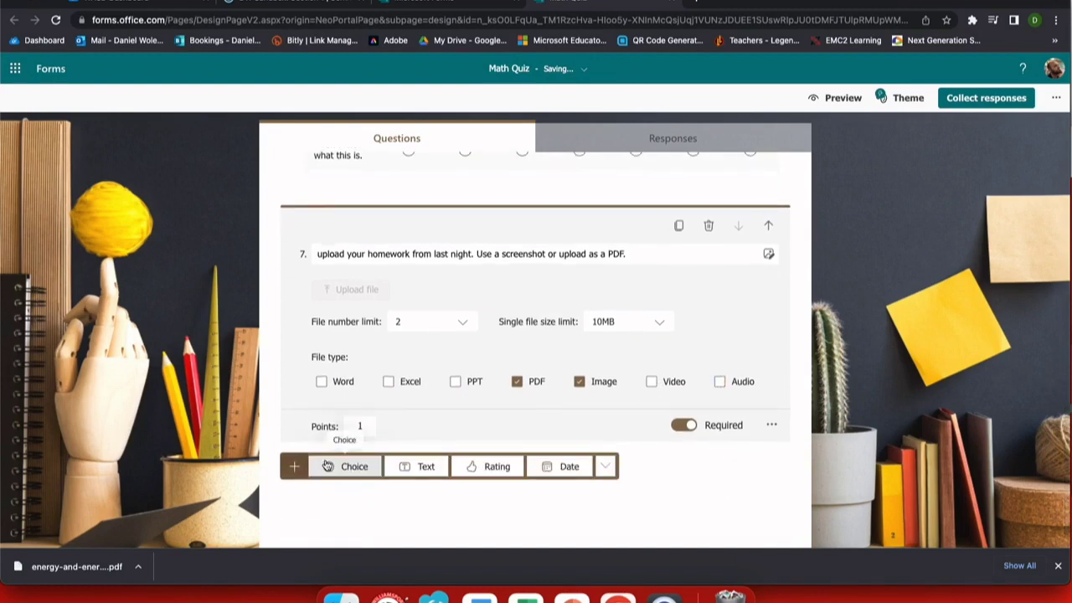
click(603, 467)
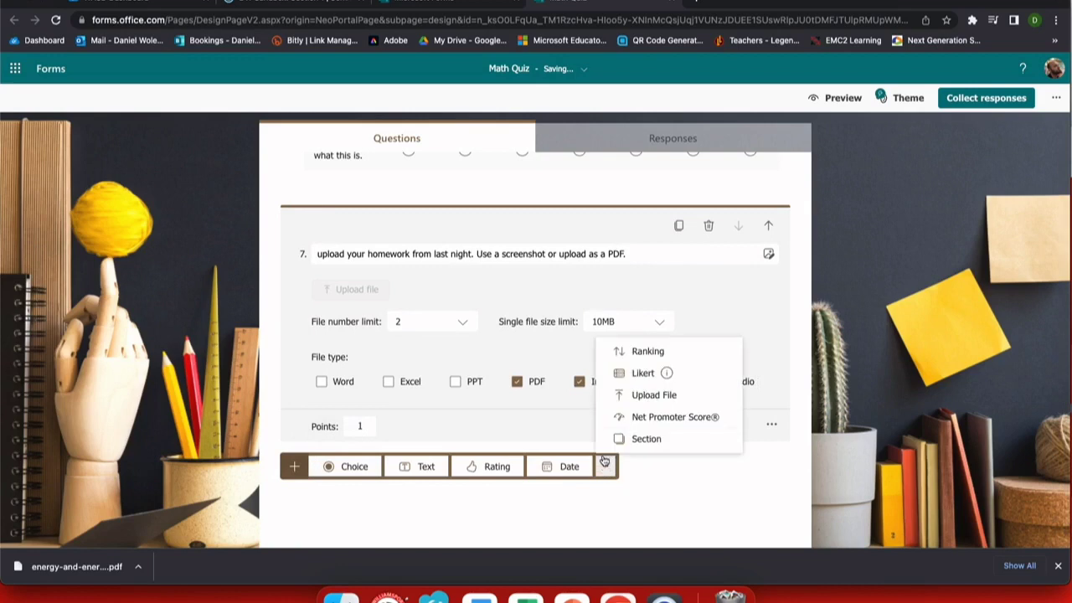
click(627, 417)
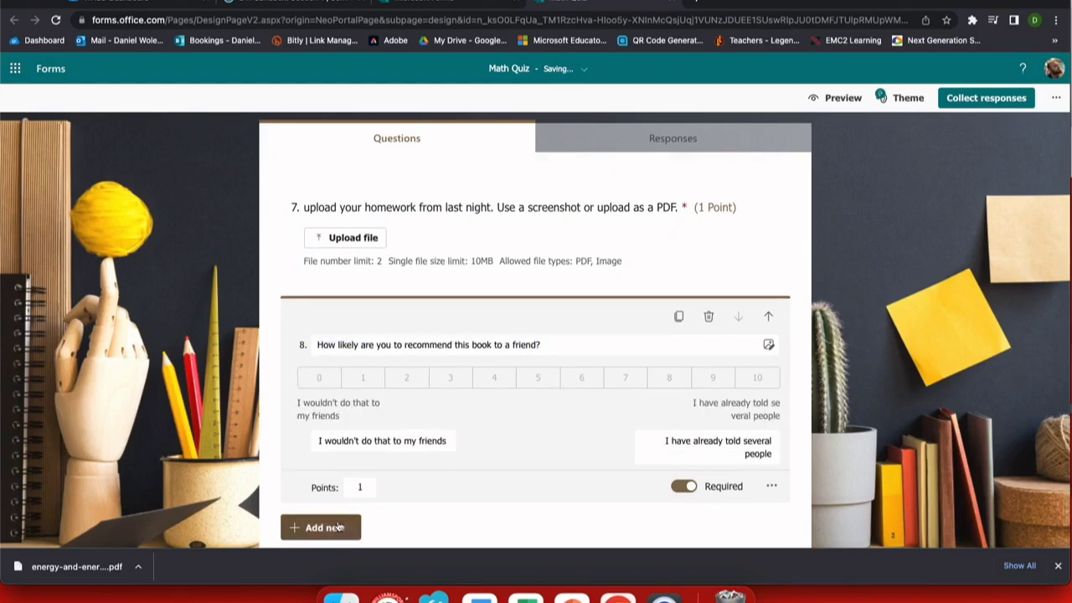
- Add a new section after question 8 and title it "Here's the next section"
click(323, 516)
click(604, 529)
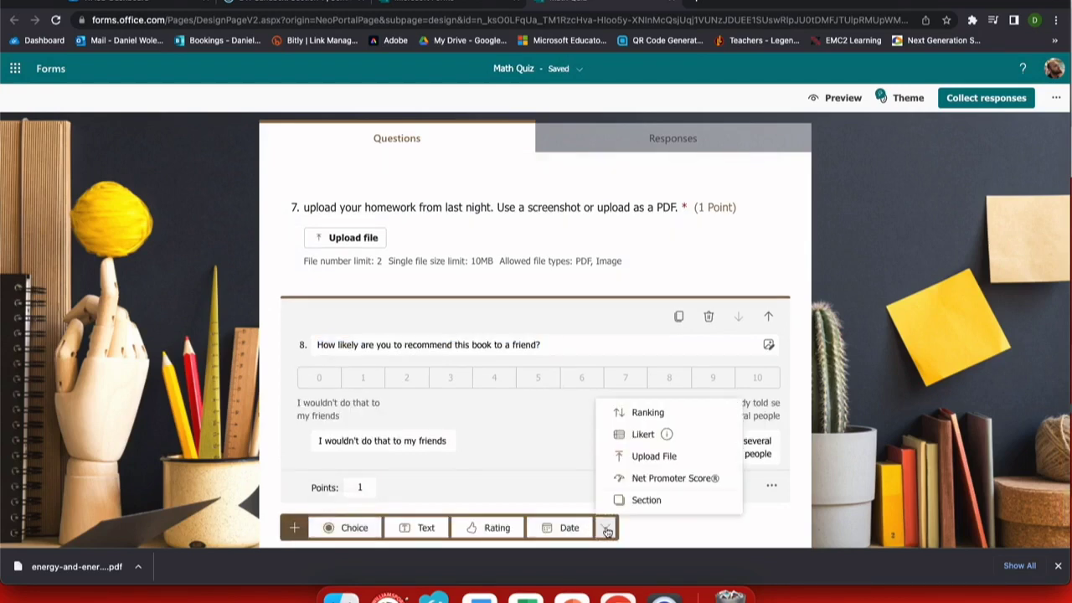
click(640, 500)
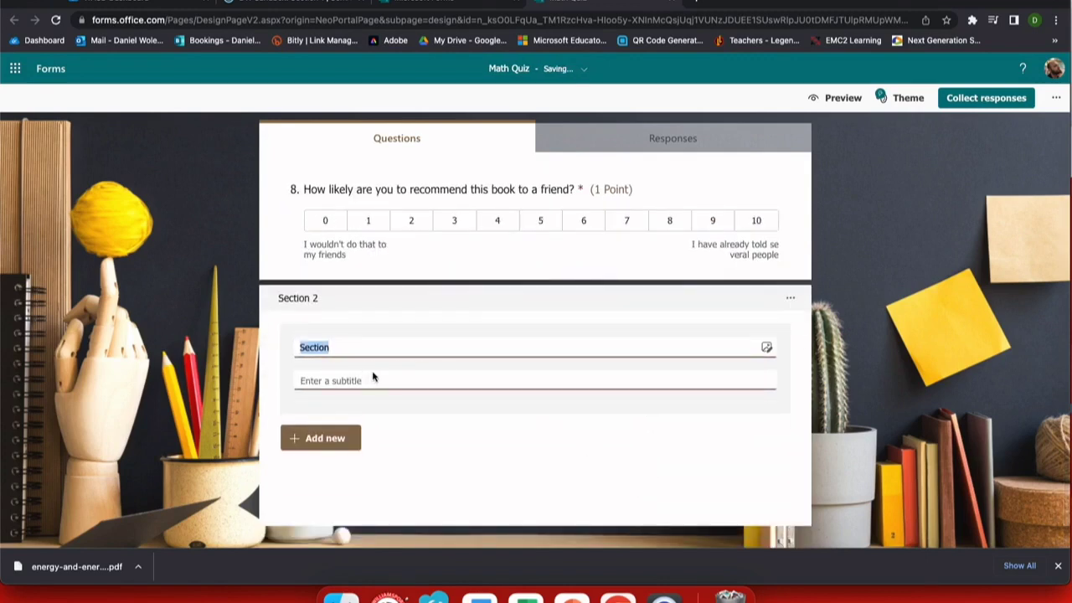
text(Here's the next se)
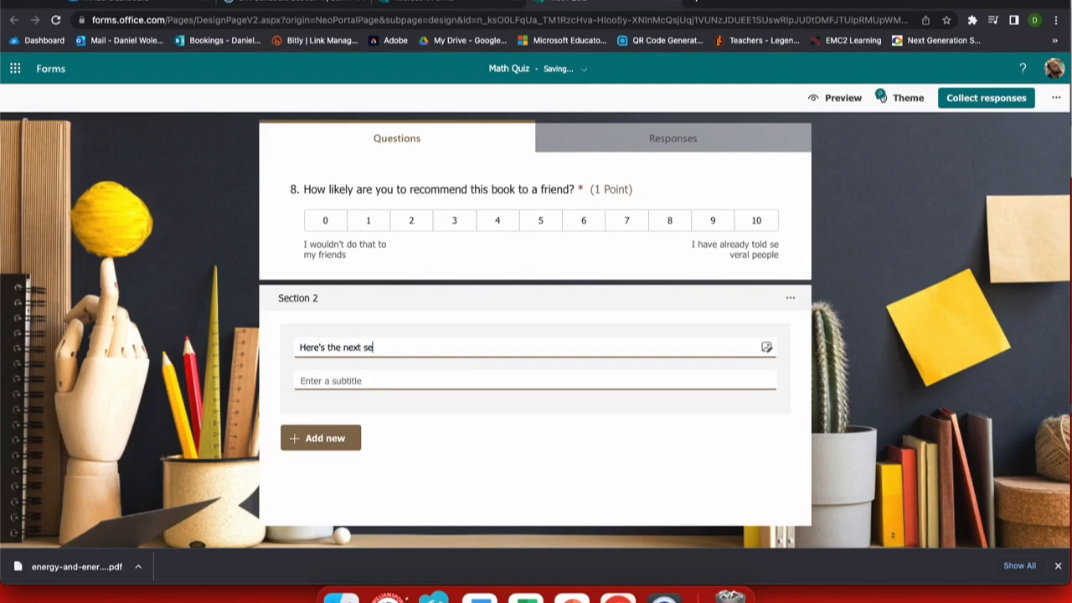
text(ction)
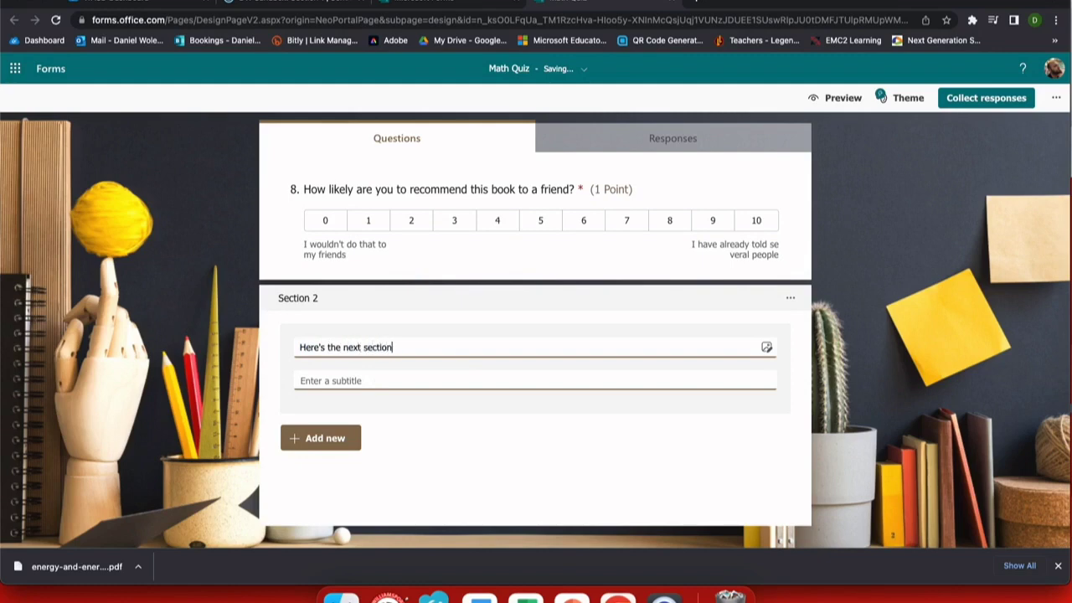
- Add the choice question "Are you completed?" with the suggested options Yes, No and Maybe, and mark Yes as the correct answer
click(335, 438)
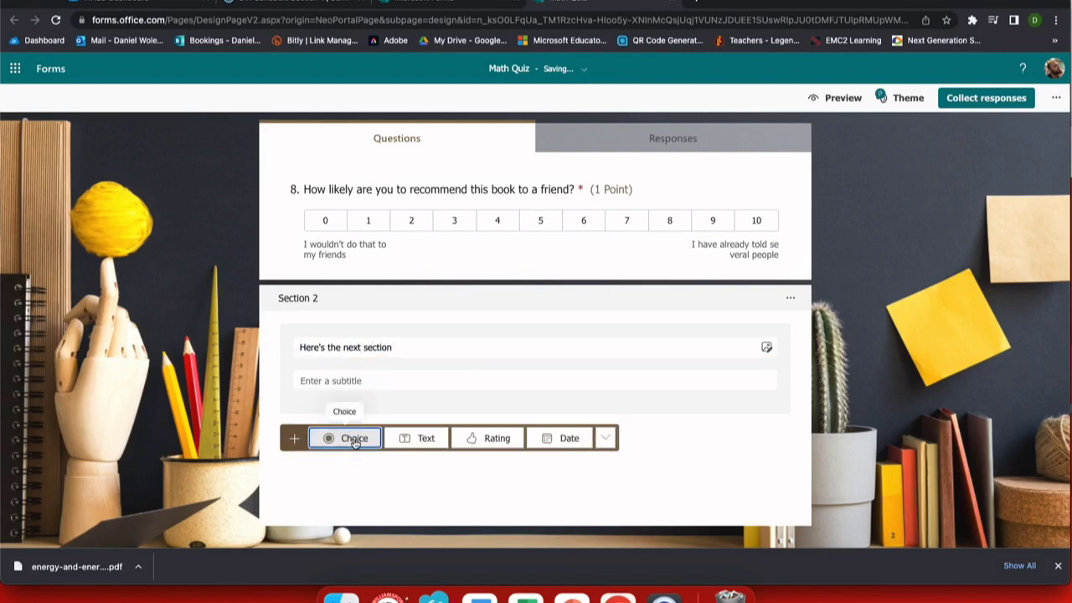
click(355, 442)
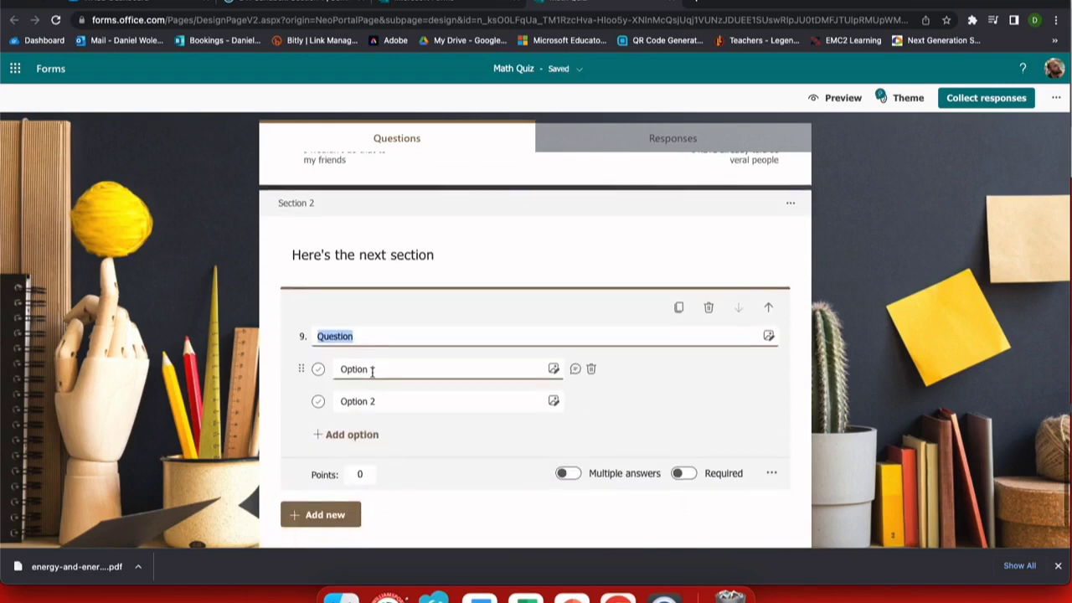
text(Are you completed?)
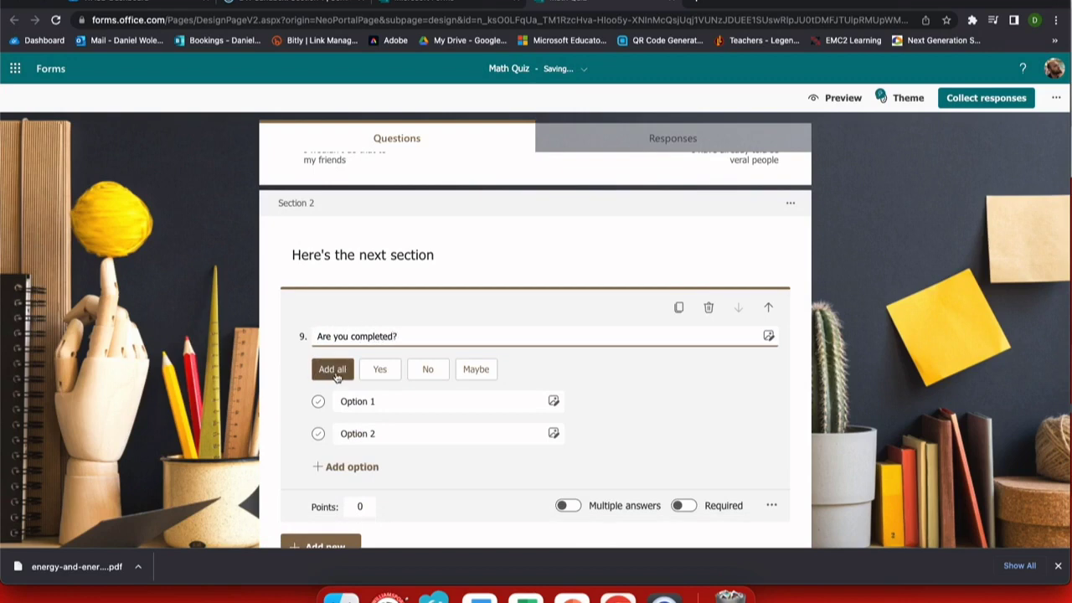
click(333, 371)
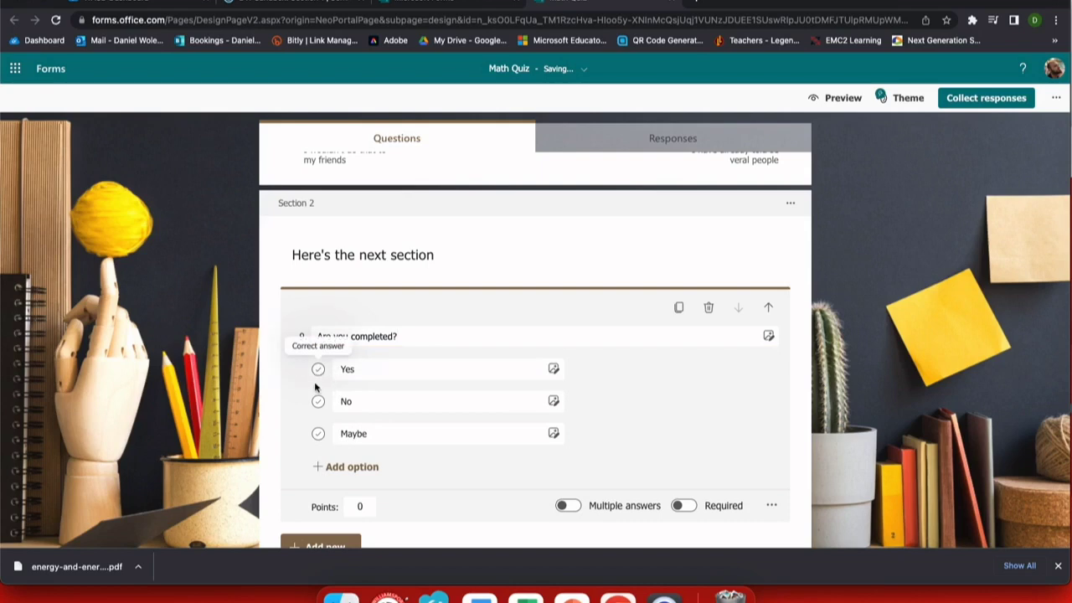
click(319, 372)
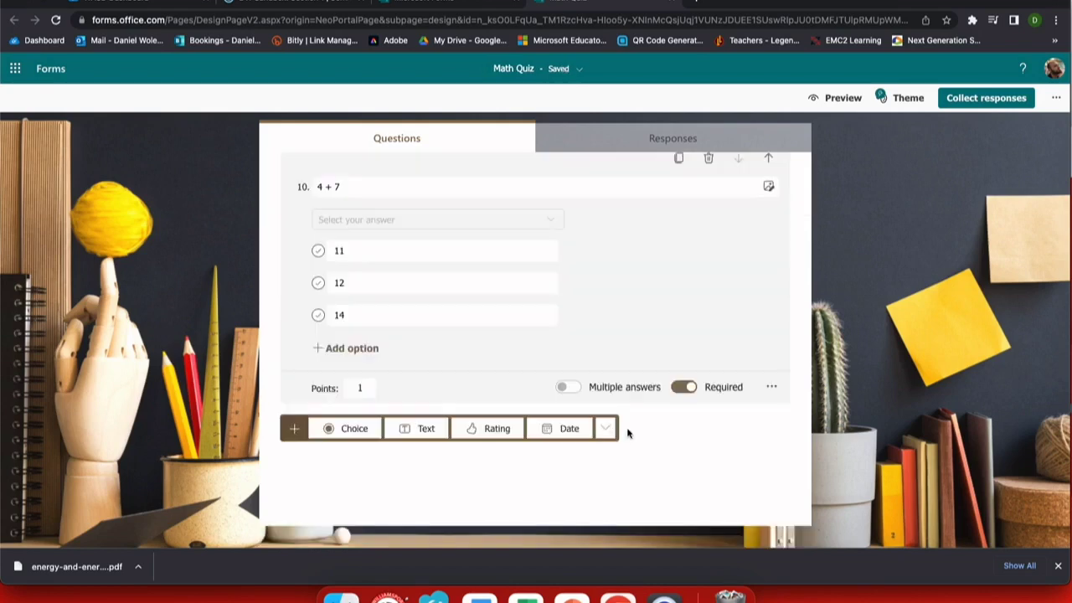
- Preview the quiz and answer question 1 with 3 and question 2 with 635
scroll(674, 393, up, 20)
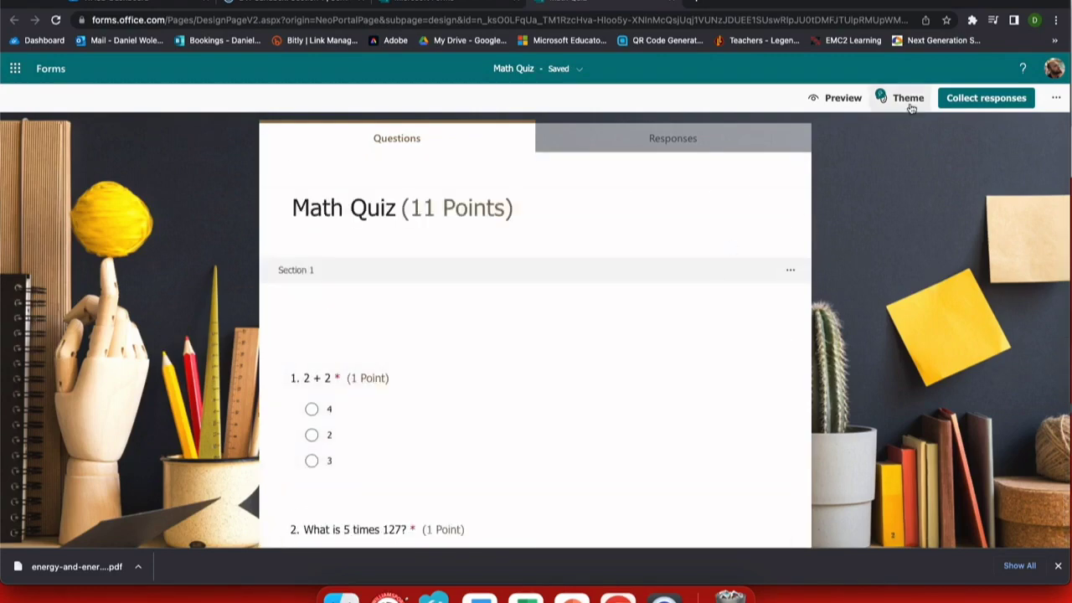
click(842, 98)
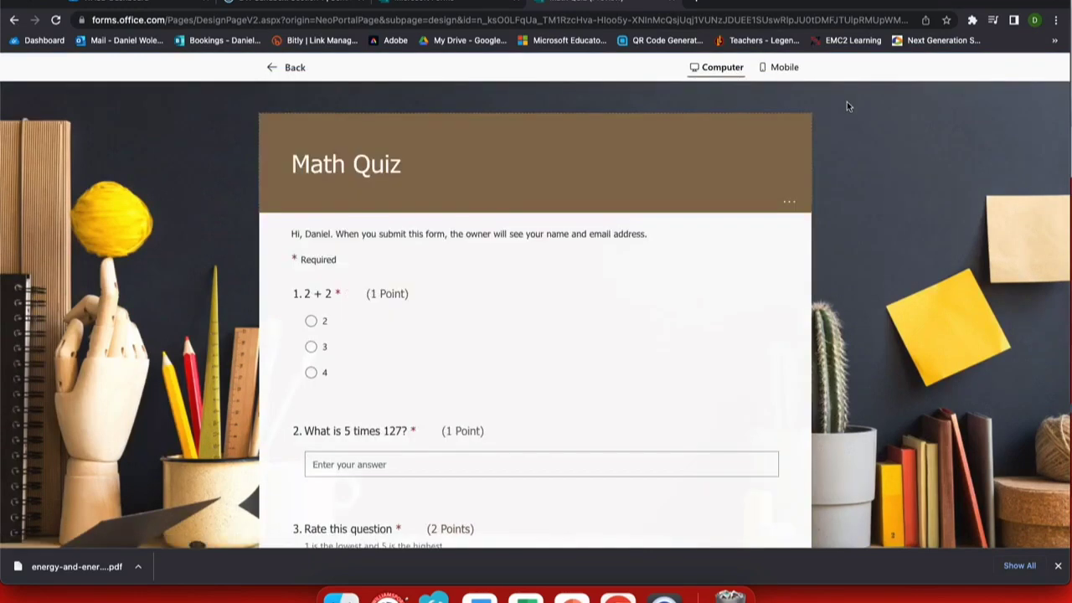
click(311, 347)
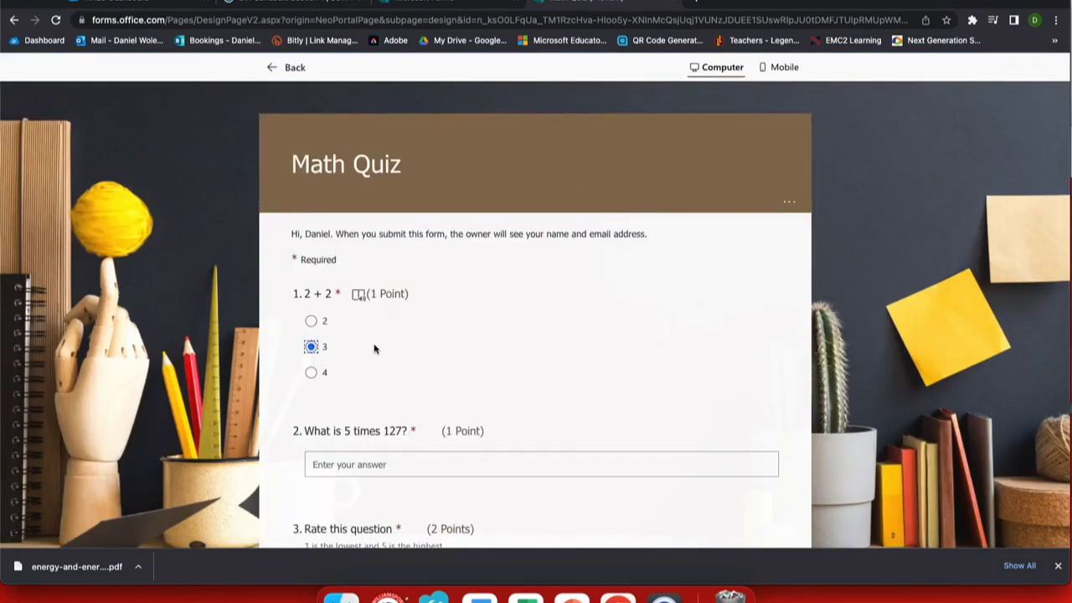
scroll(362, 296, down, 2)
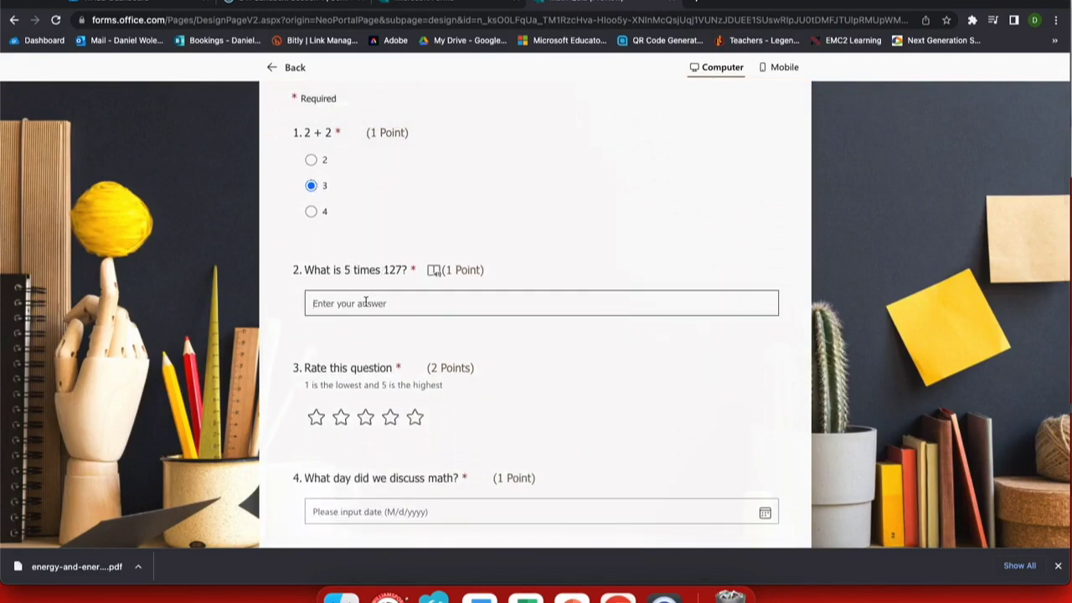
click(366, 302)
text(635)
- Answer the book recommendation question with 8 and continue to the quiz's second section
scroll(401, 378, down, 2)
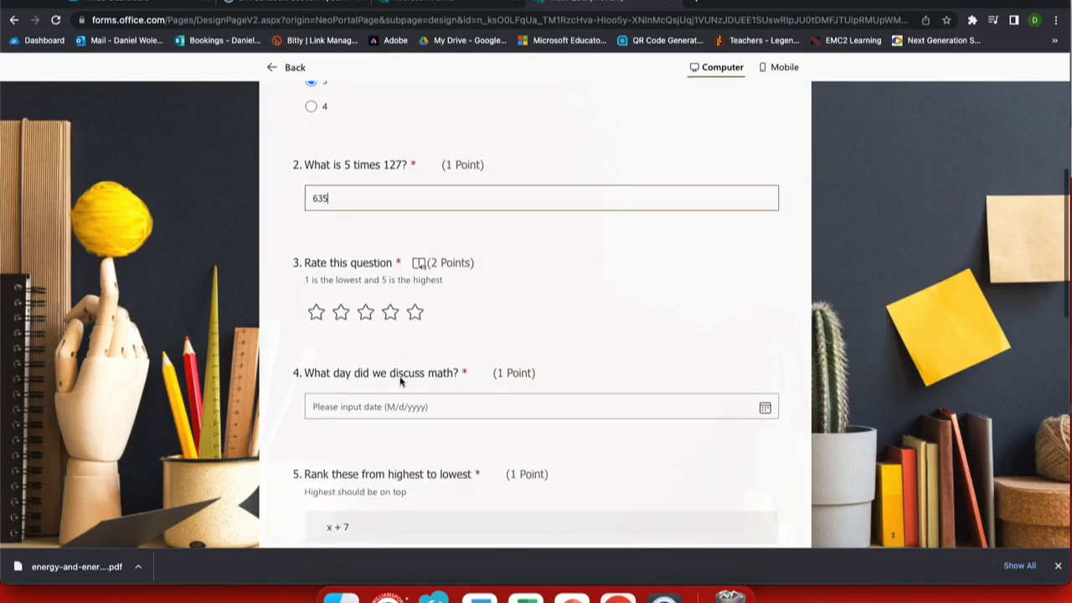
scroll(400, 379, down, 10)
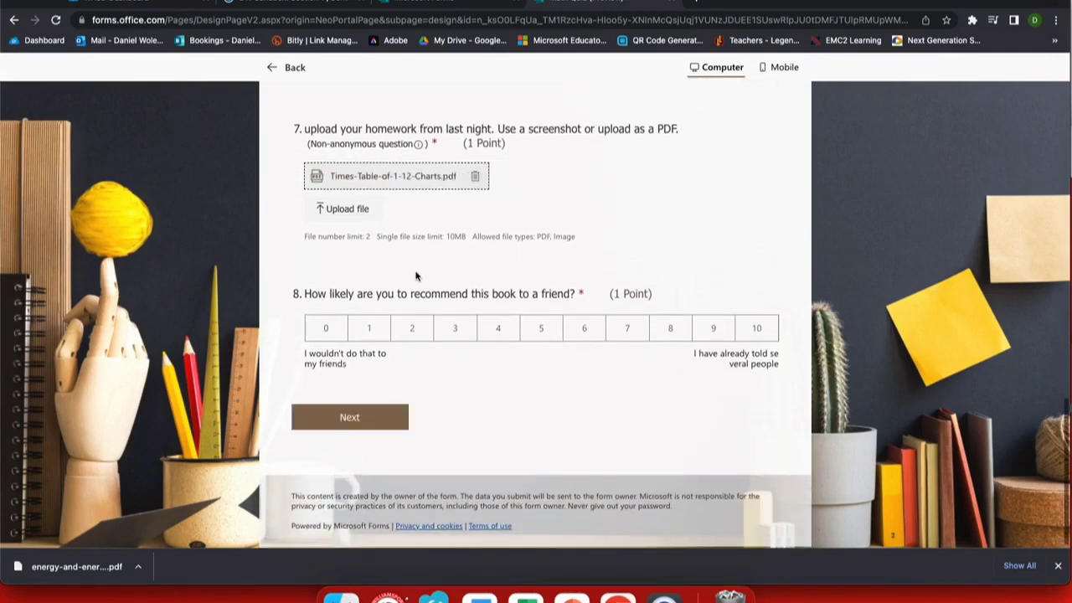
click(667, 327)
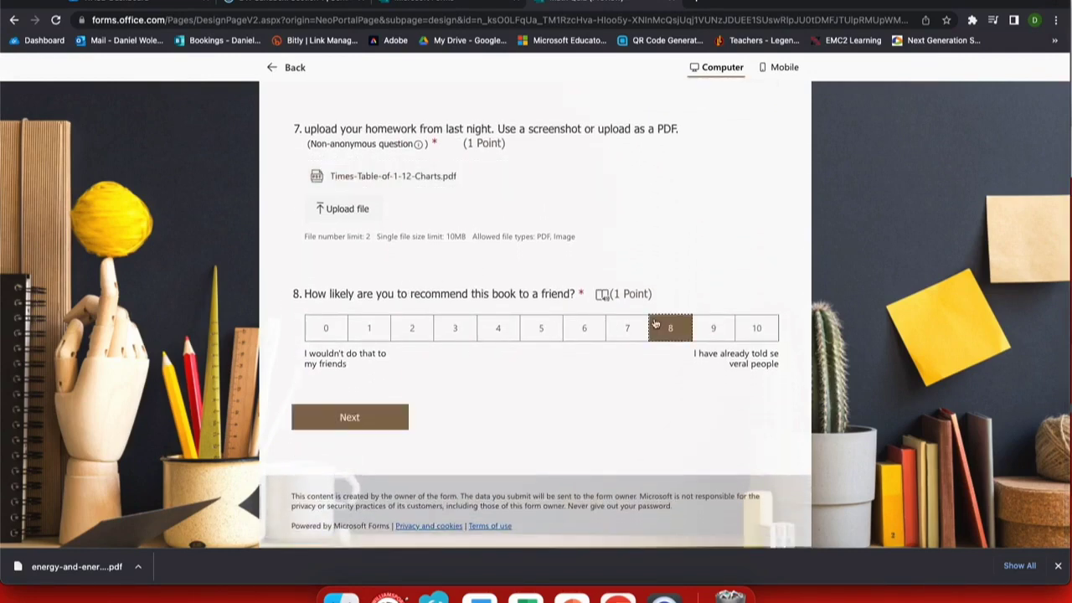
click(353, 419)
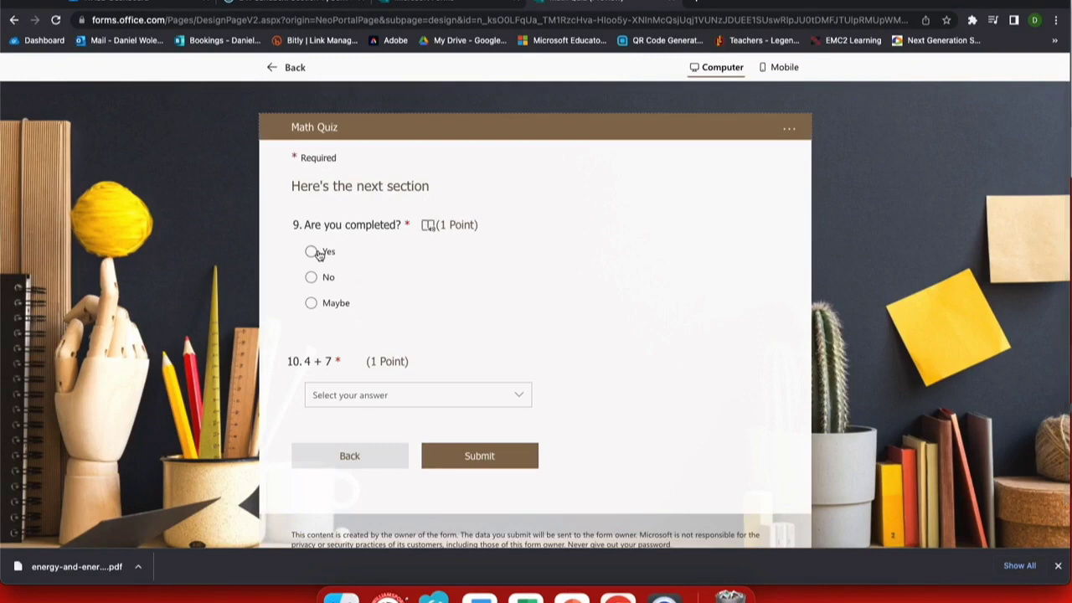
- Answer question 9 with Maybe and question 10 with 11, and submit the quiz
click(311, 304)
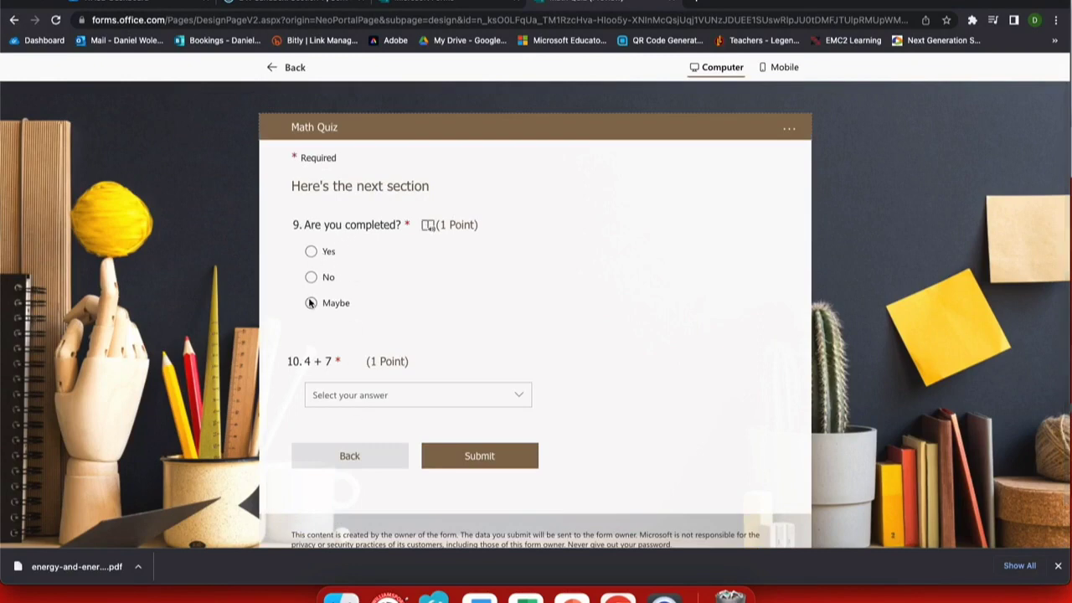
click(372, 404)
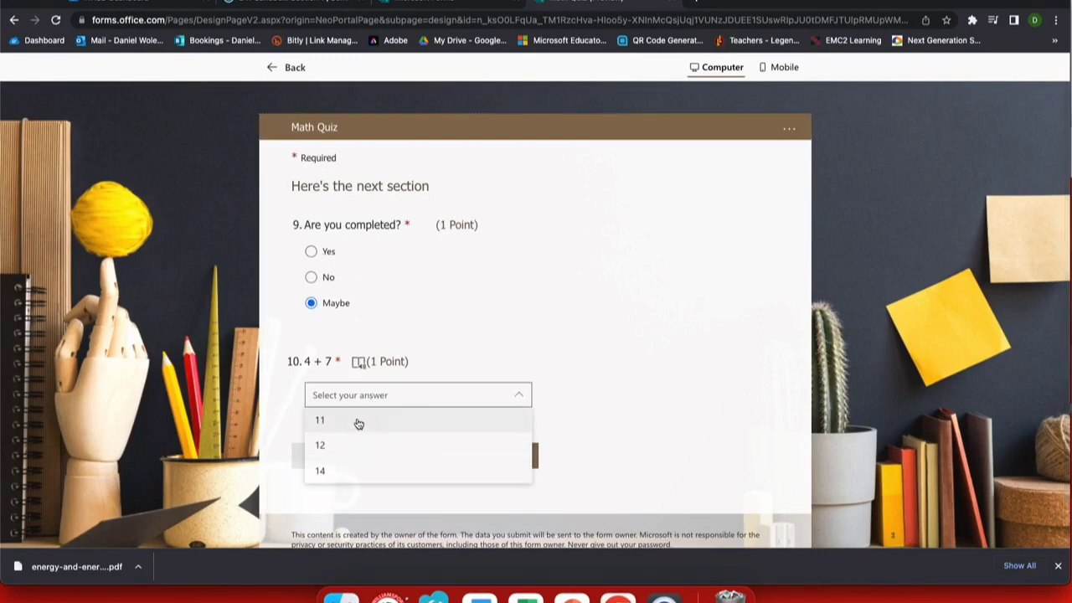
click(359, 421)
click(481, 456)
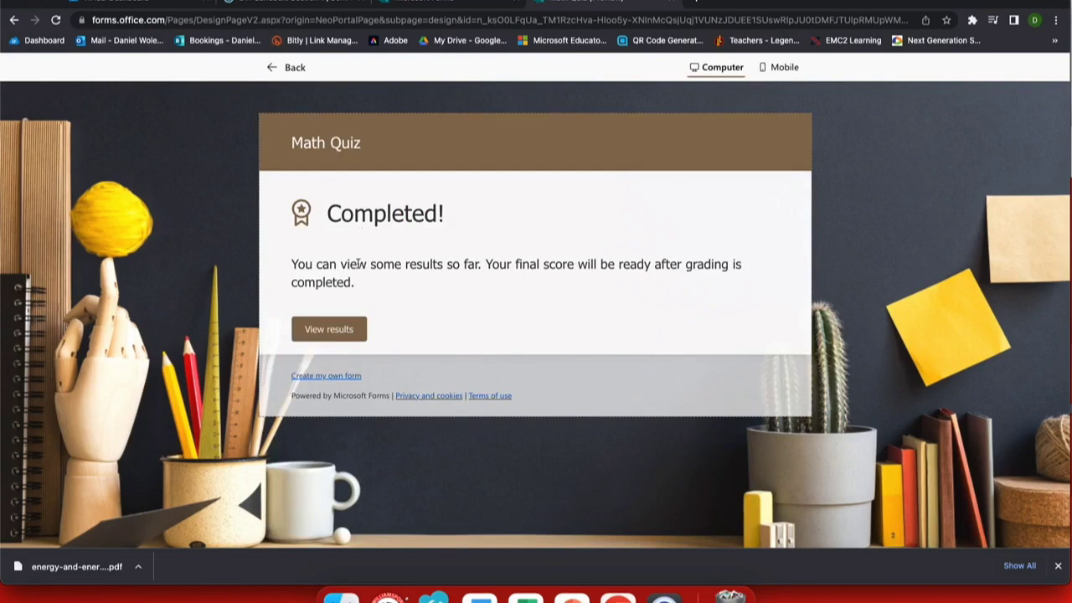
- View the results of the submitted quiz, and return to the quiz editor to open the responses summary
click(332, 329)
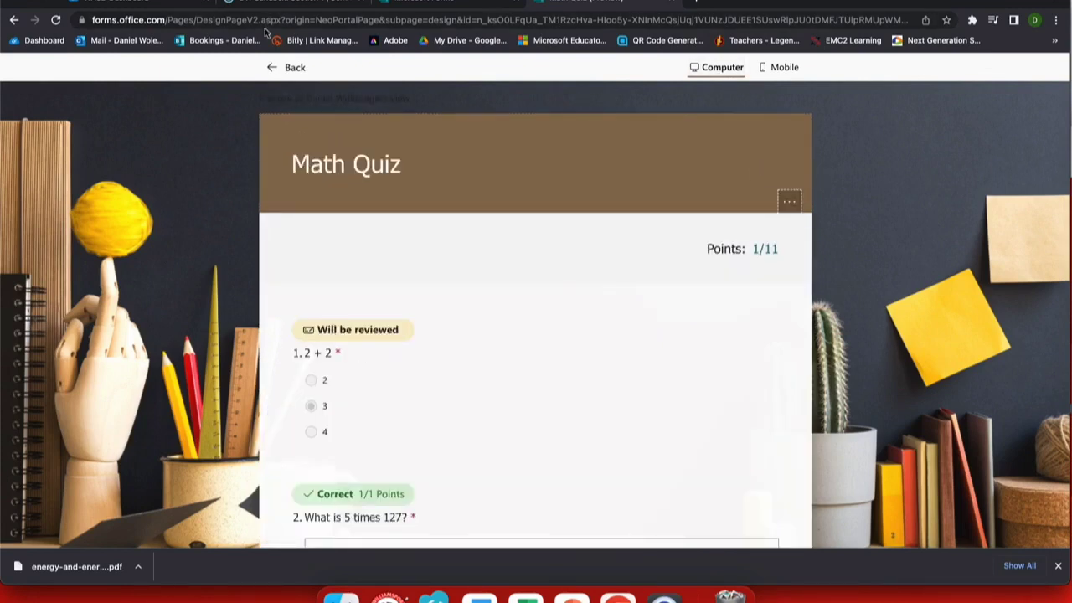
click(277, 68)
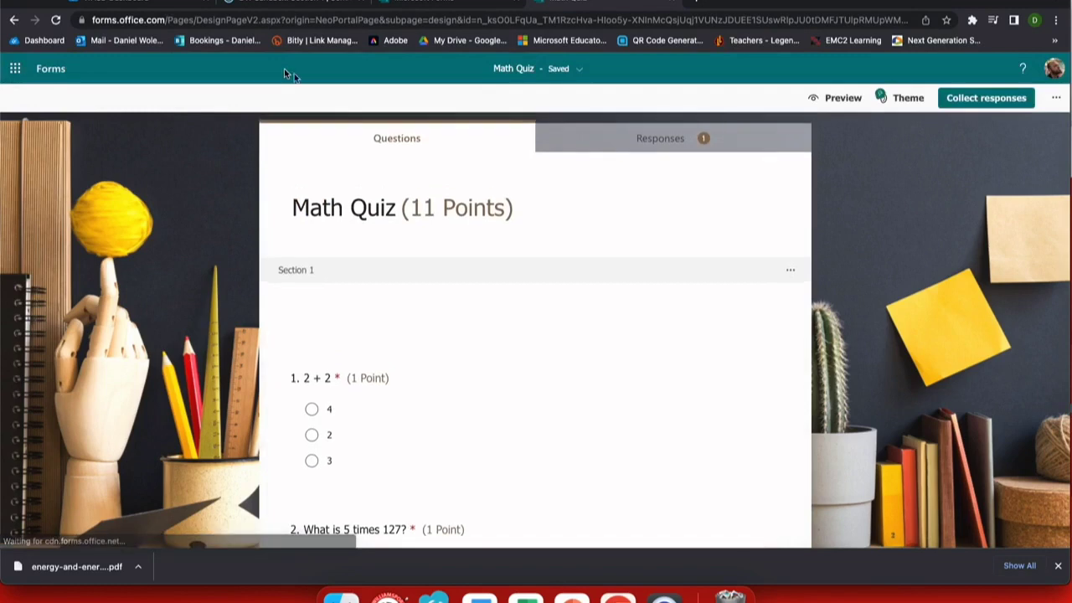
click(618, 142)
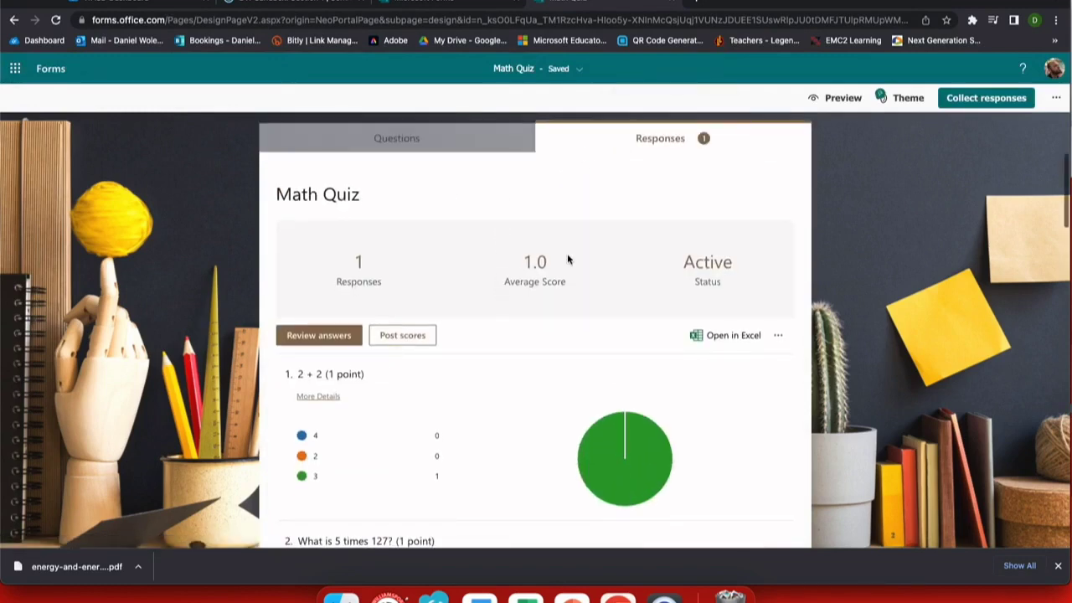
- Export the quiz responses to an Excel workbook and show the additional options for the responses
scroll(567, 255, down, 1)
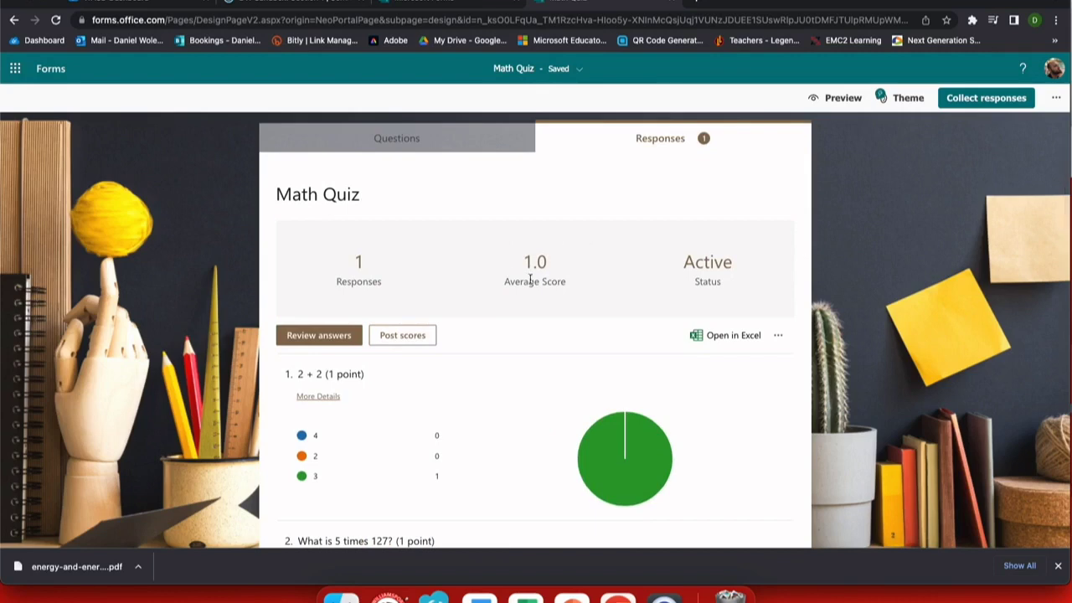
click(728, 337)
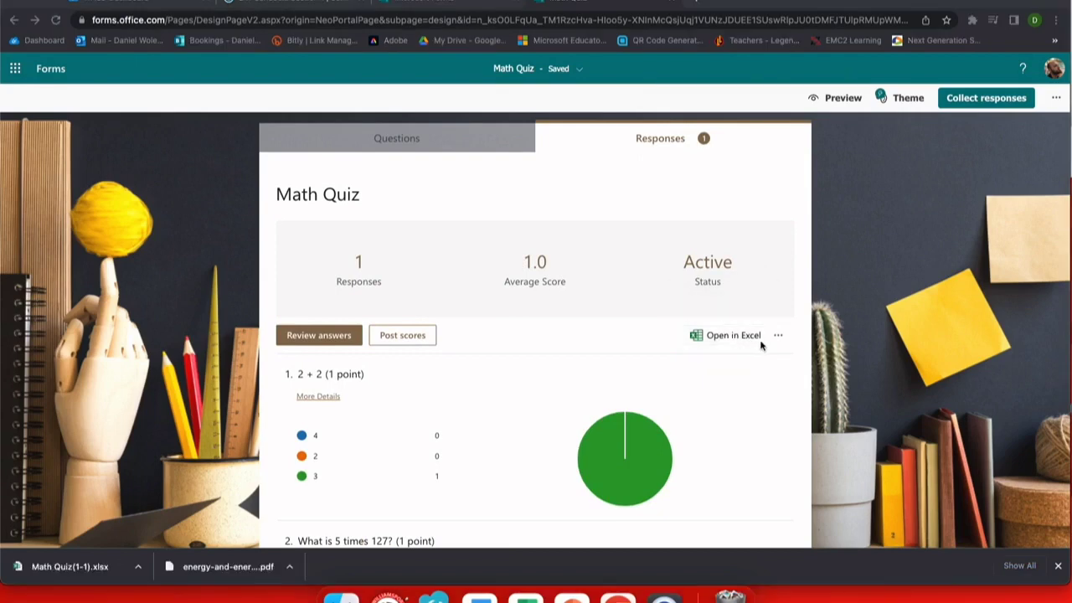
click(778, 337)
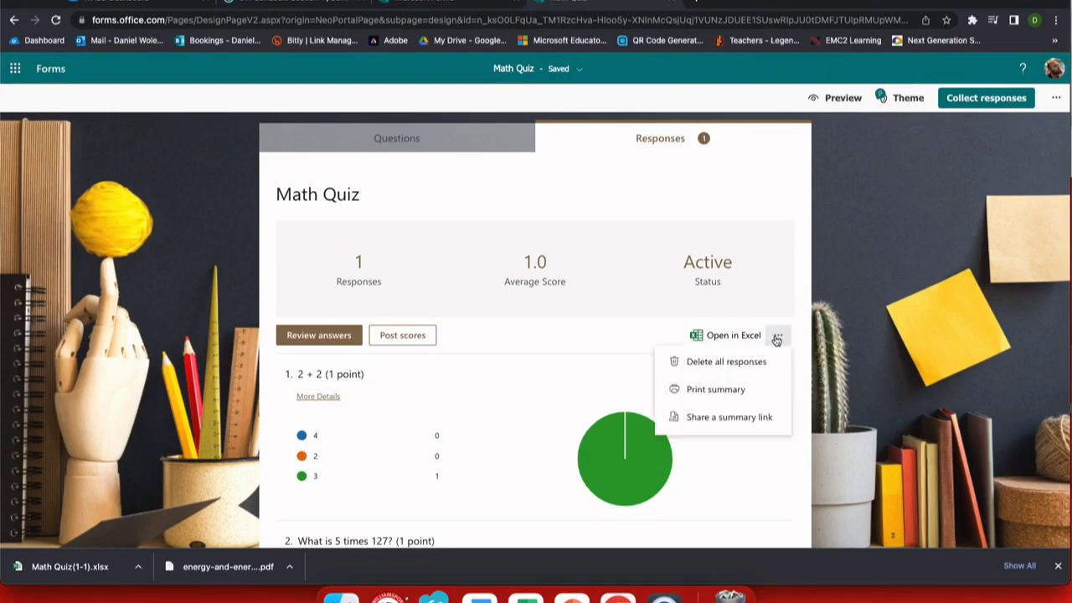
- Review the submitted answers, score question 1 with 0 points and add the feedback "The answer is 4. Take 2 and add two more."
click(327, 337)
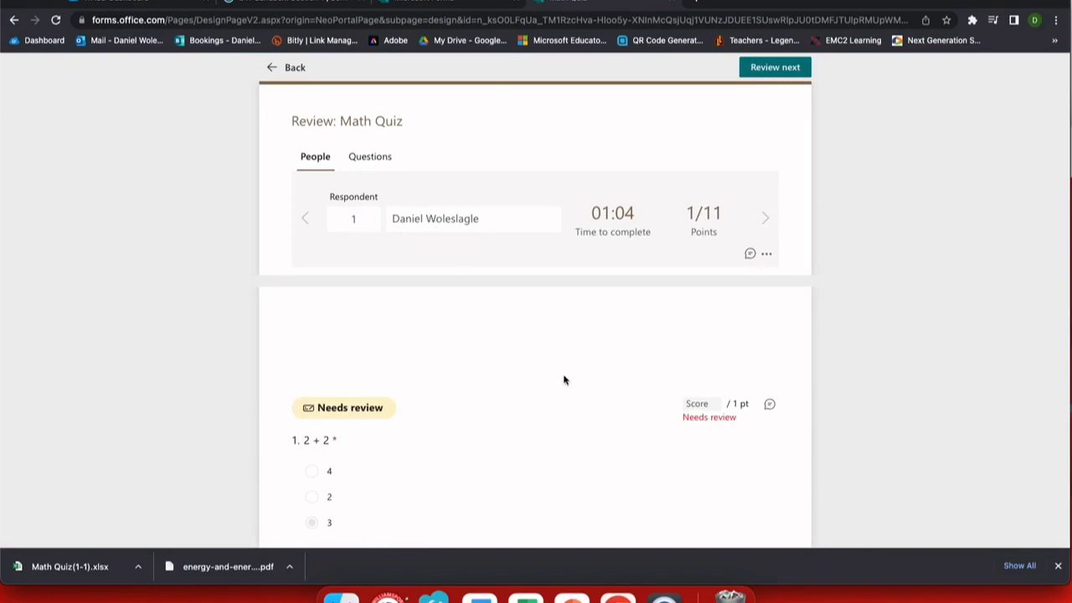
scroll(569, 385, down, 2)
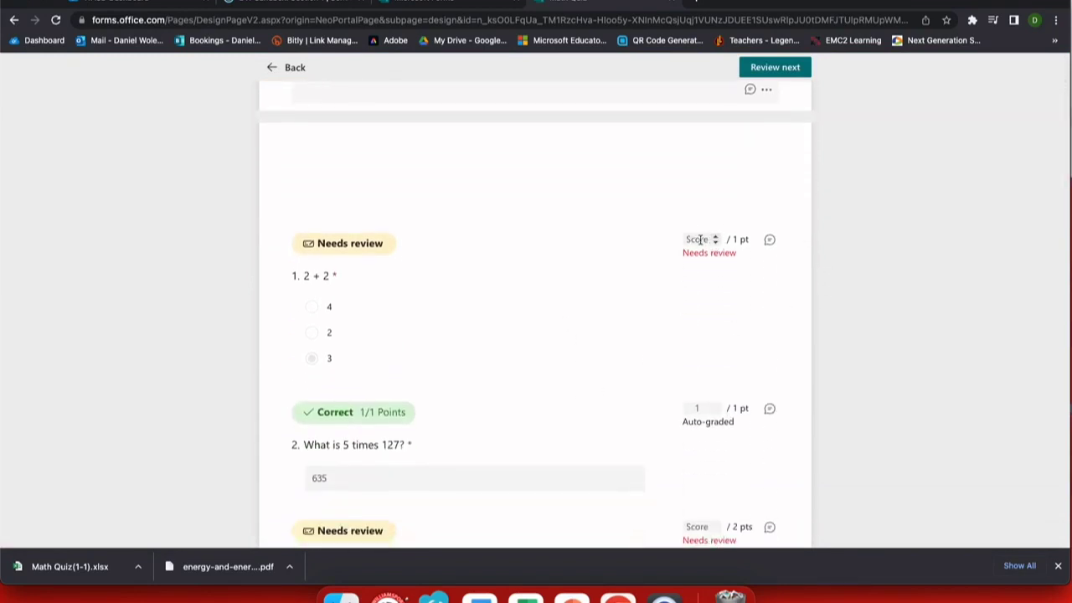
click(698, 239)
text(0)
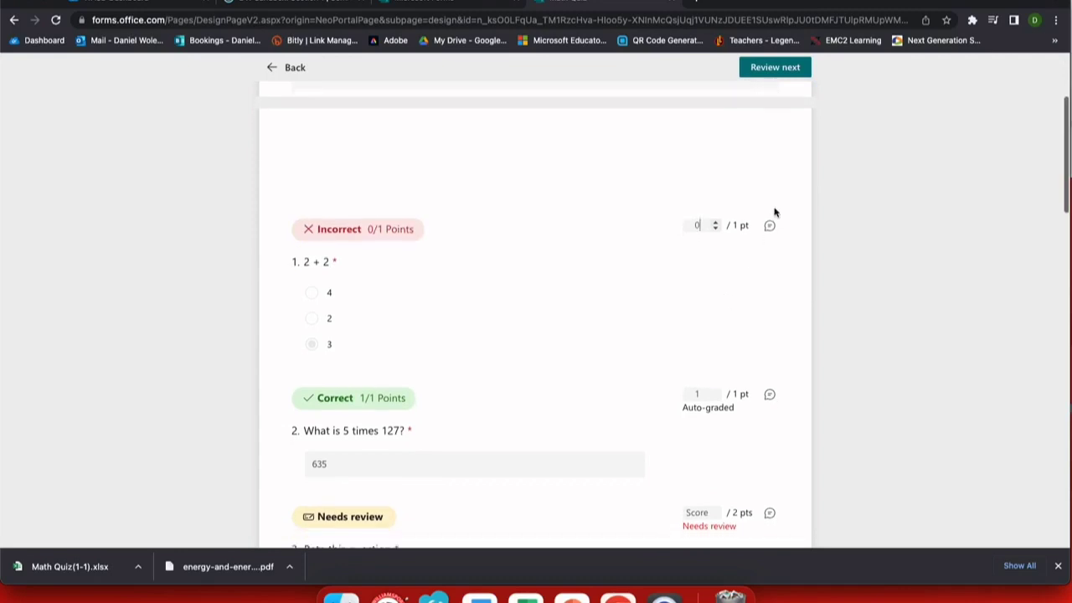
click(770, 228)
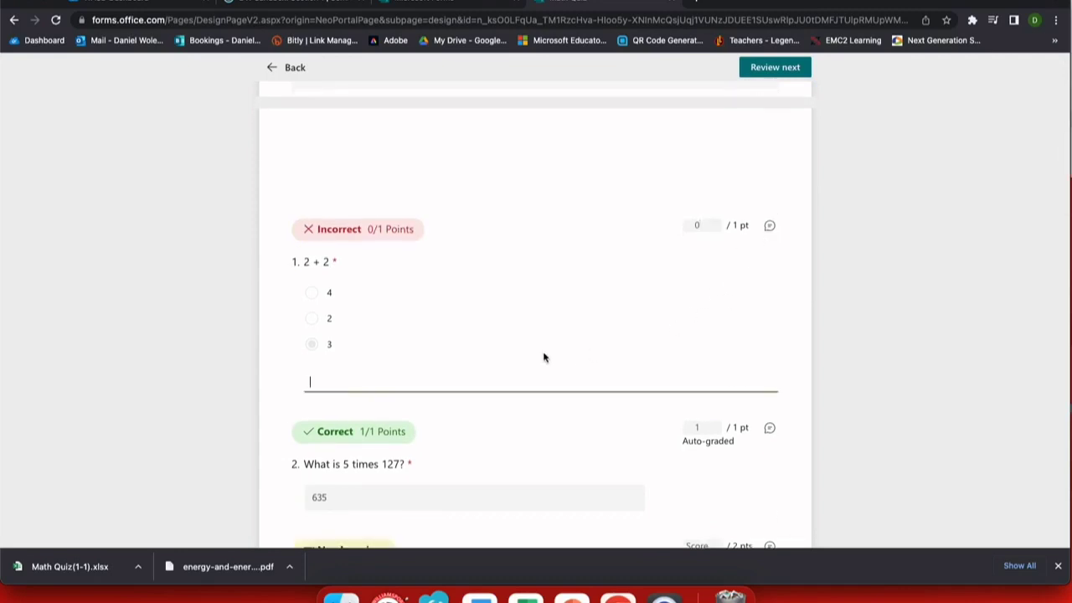
text(The a)
text(nswer is 4. Take 2 and add two more.)
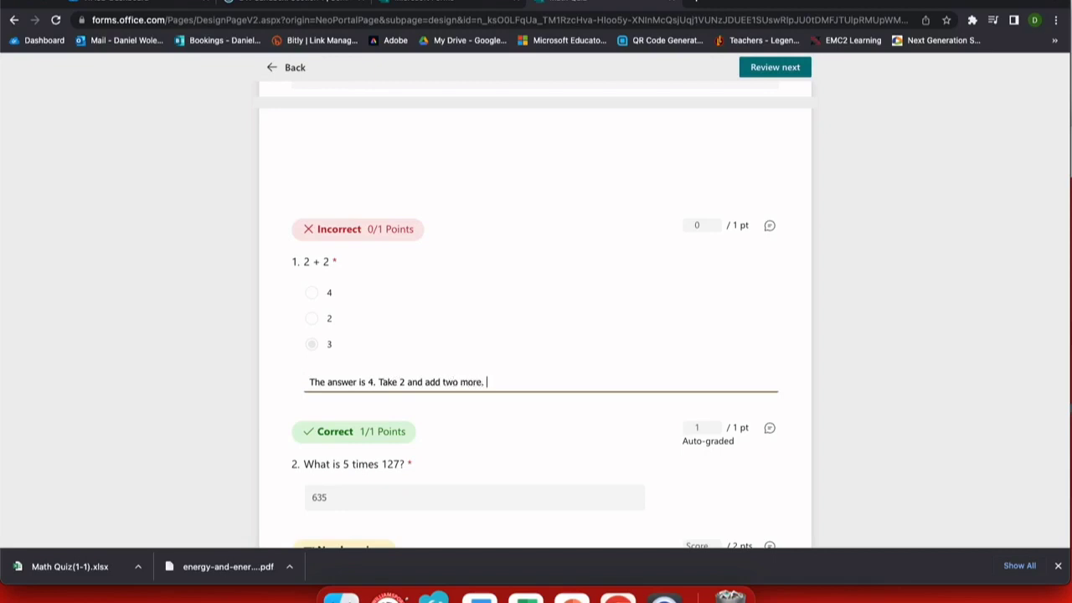
- Give question 4 a score of 0.5 with the feedback "We discussed this on the 4th.", and score question 5 with 1 point
scroll(543, 346, down, 2)
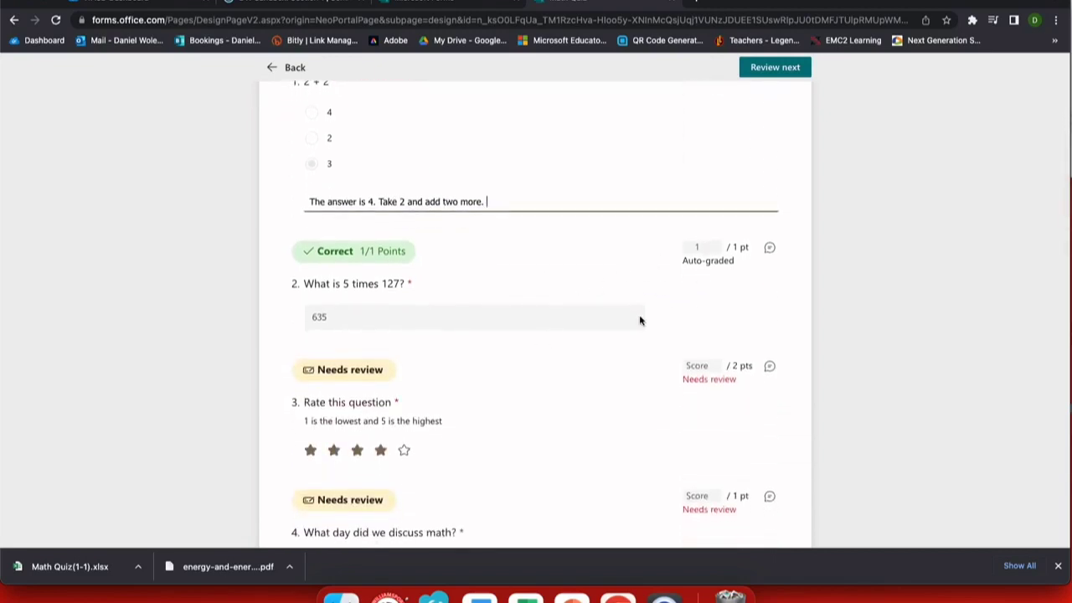
scroll(673, 350, down, 1)
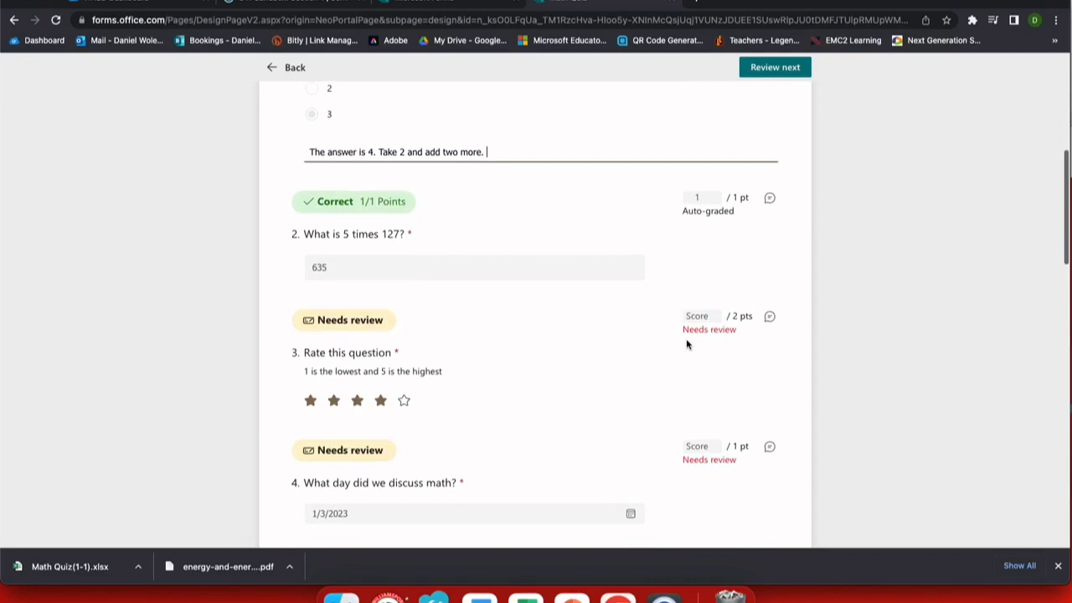
scroll(686, 344, down, 4)
click(706, 216)
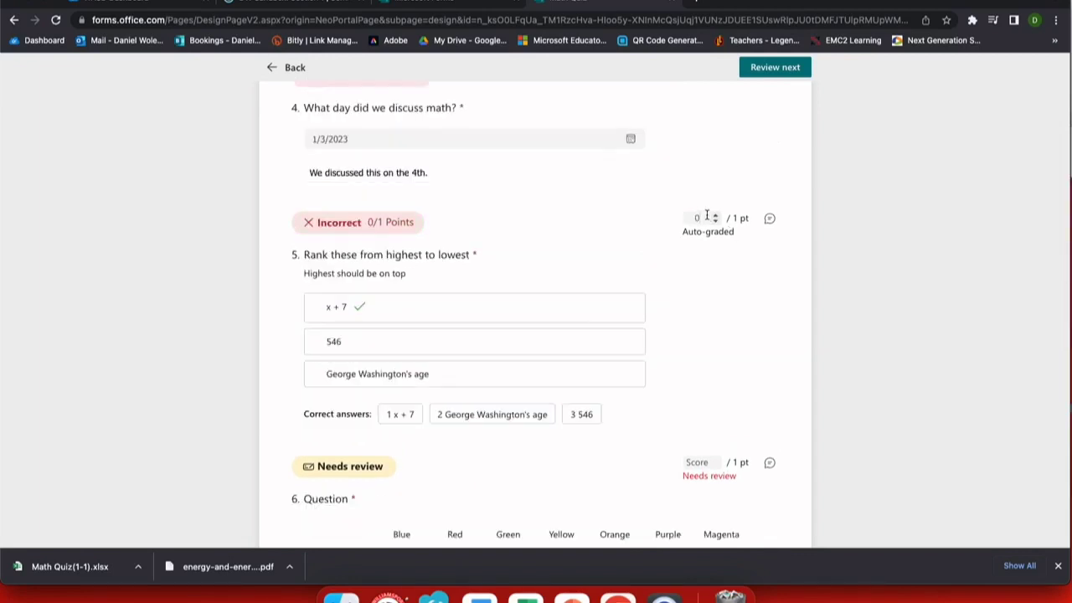
text(1)
- Score question 6, the color preference grid, with 1 point
scroll(690, 327, down, 2)
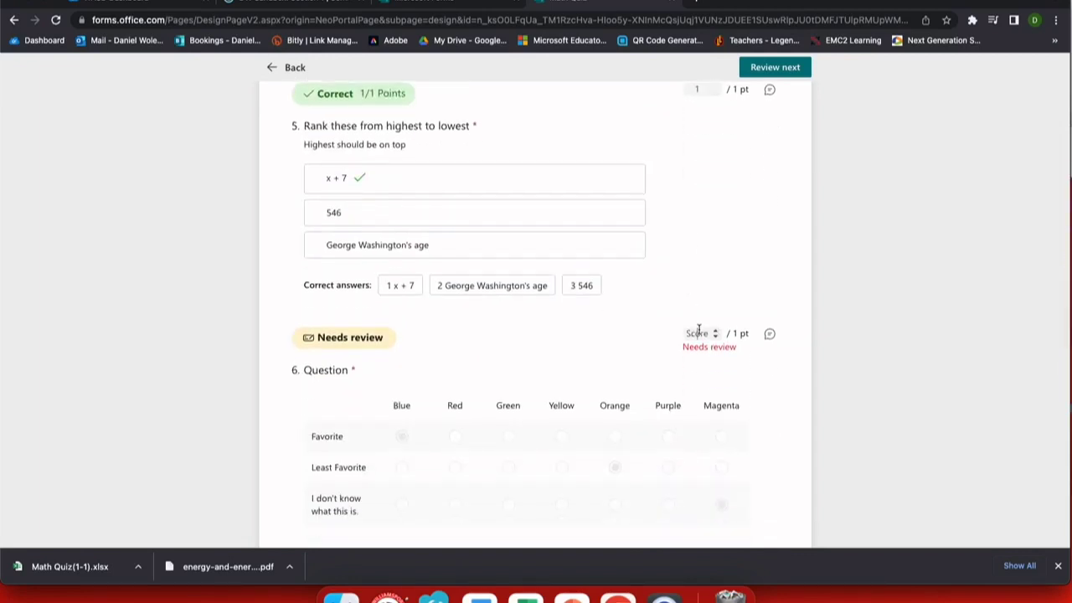
scroll(698, 329, down, 1)
click(697, 298)
text(1)
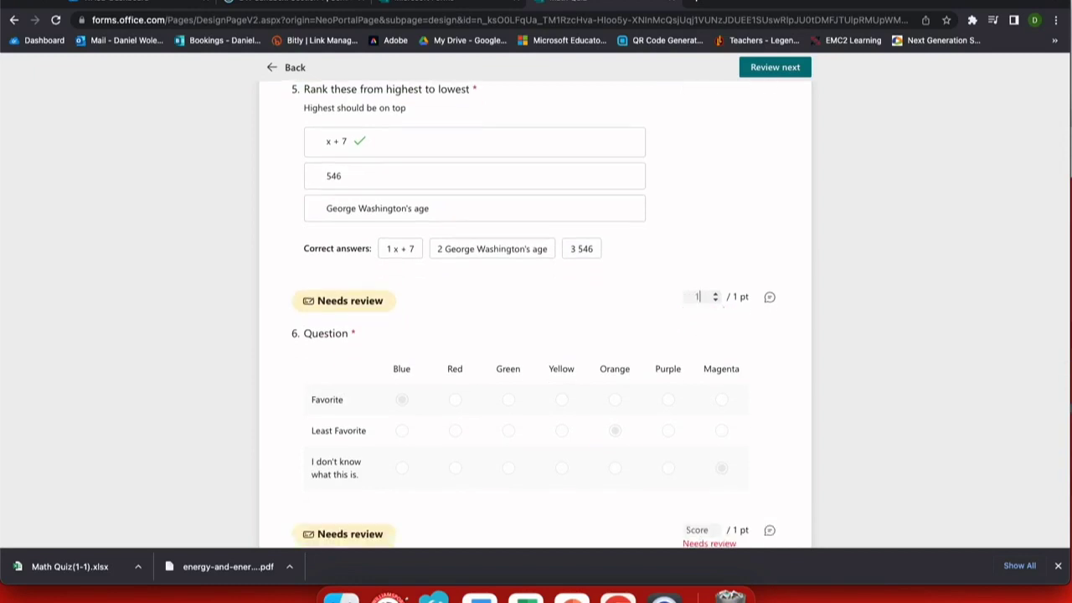
- Check the PDF uploaded for question 7, score the homework with 1 point and add the feedback "Well done."
scroll(696, 298, down, 2)
scroll(701, 326, down, 4)
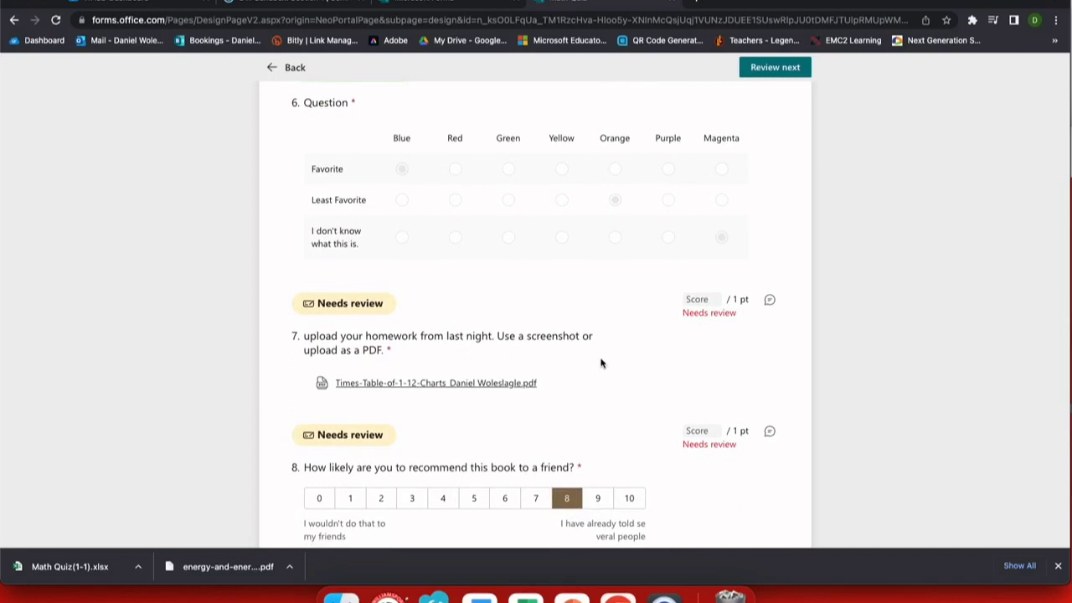
scroll(600, 362, down, 1)
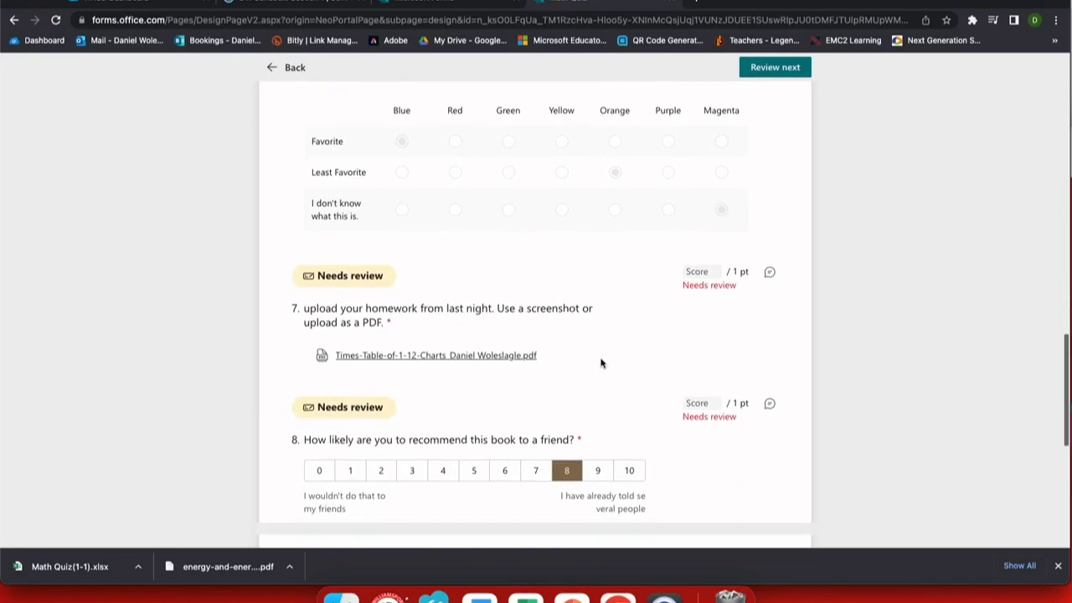
click(715, 268)
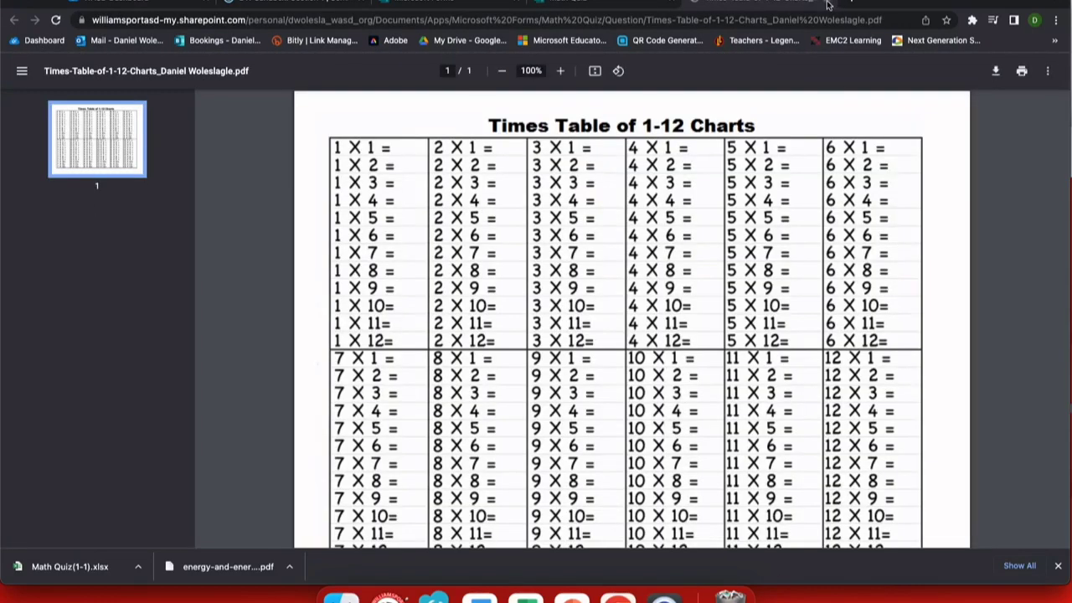
click(829, 7)
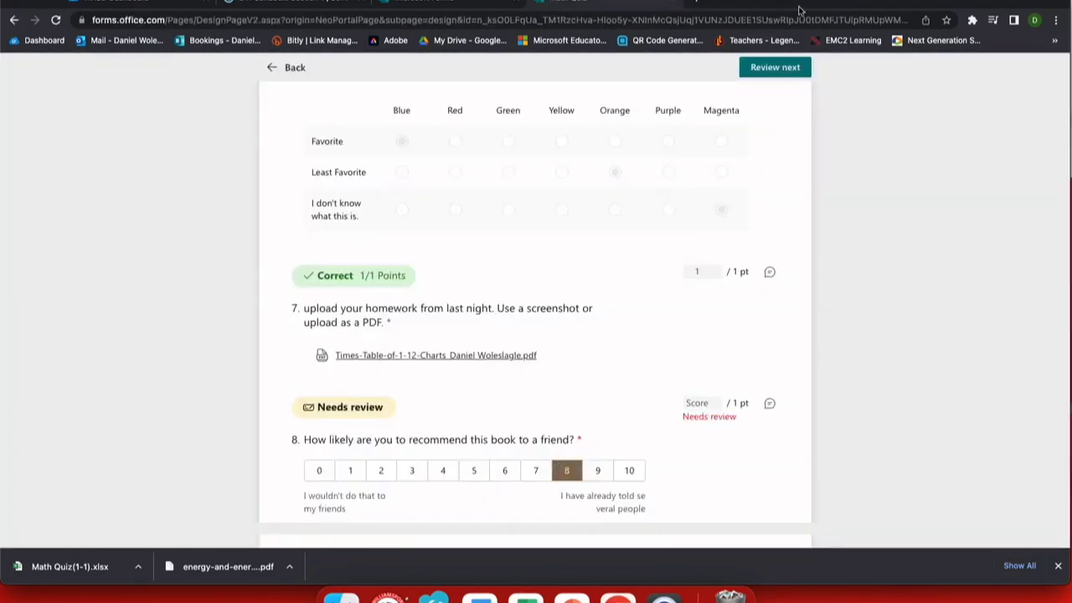
click(779, 272)
text(Well done.)
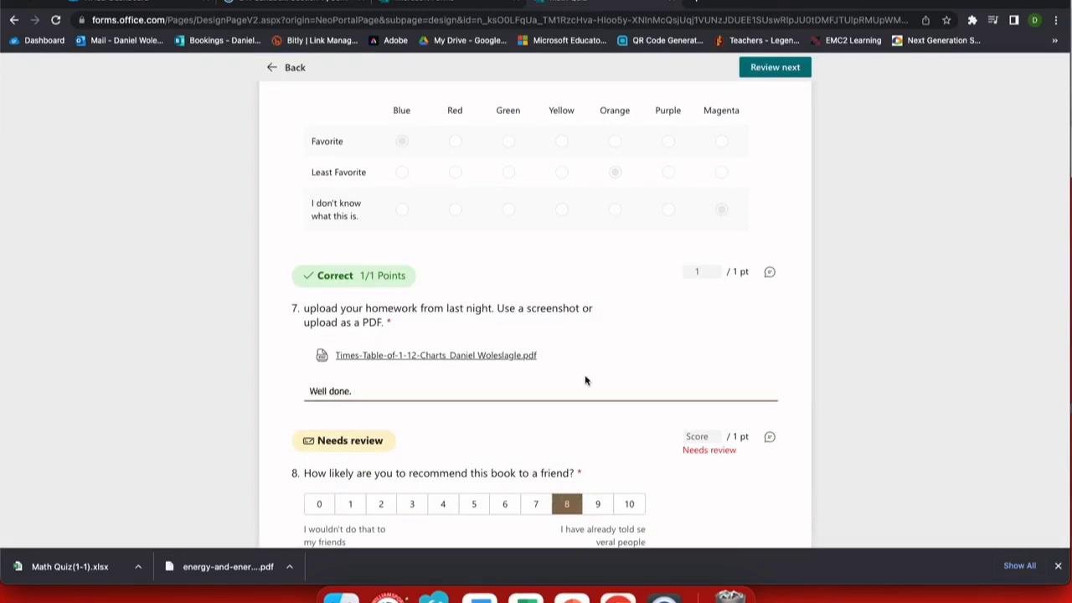
- Try an extra-credit score of 5 points on question 8, adjust that score, and finish grading the second section's questions
scroll(585, 381, down, 3)
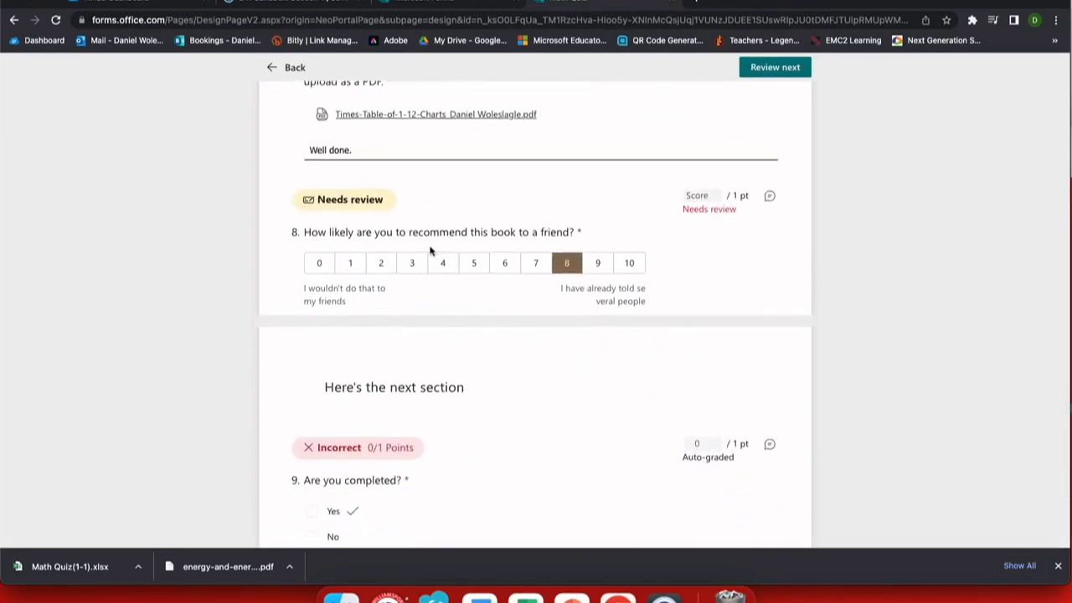
click(699, 197)
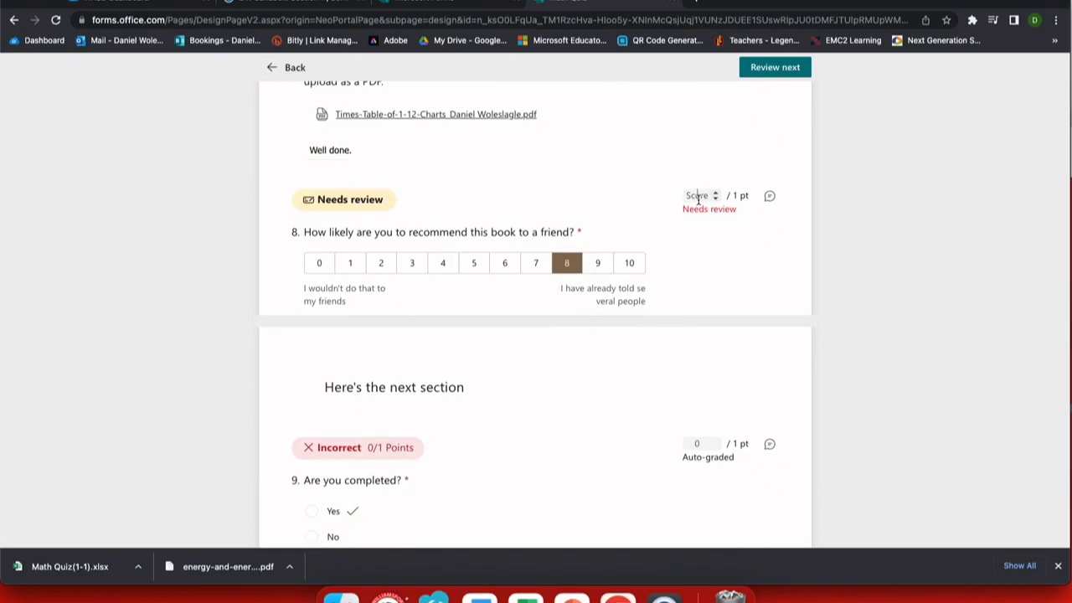
text(5)
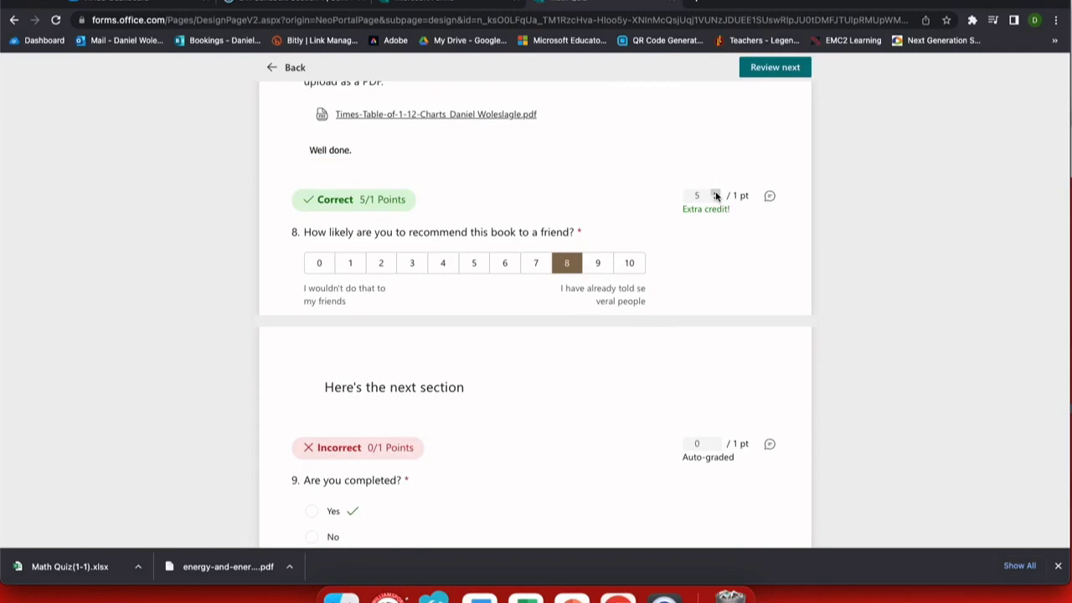
click(717, 200)
click(717, 200)
click(715, 192)
scroll(723, 268, down, 2)
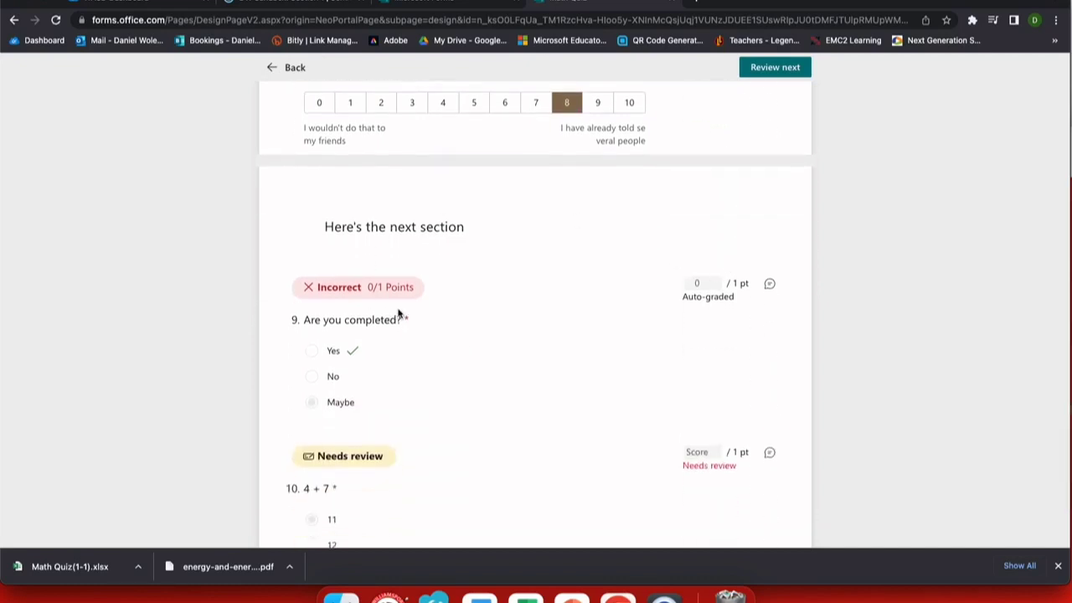
scroll(654, 354, down, 1)
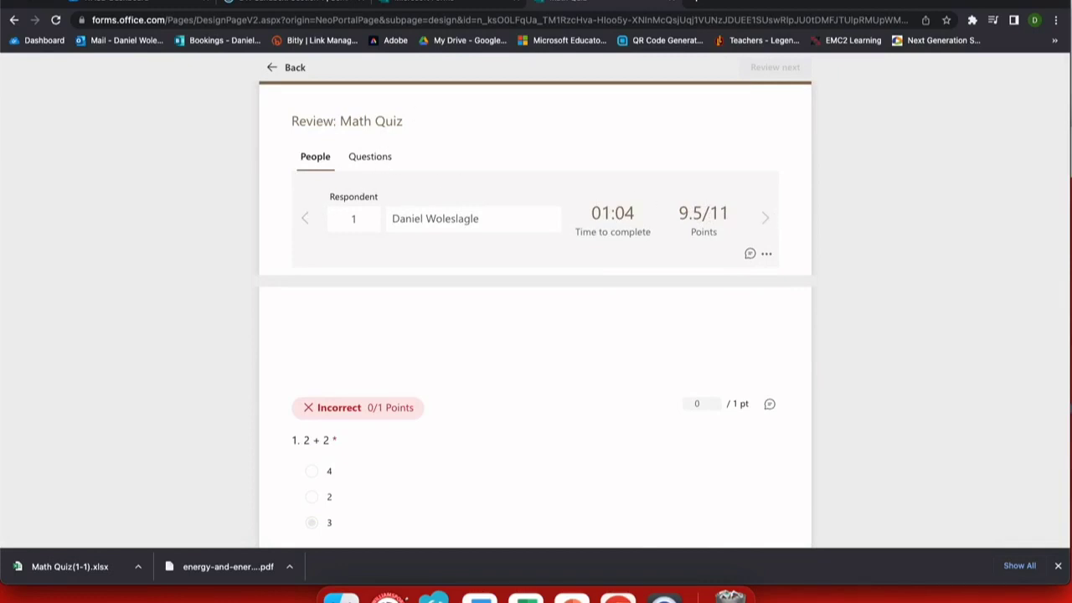
- Review the graded answers question by question from question 1 to question 4, and return to the responses summary
click(366, 161)
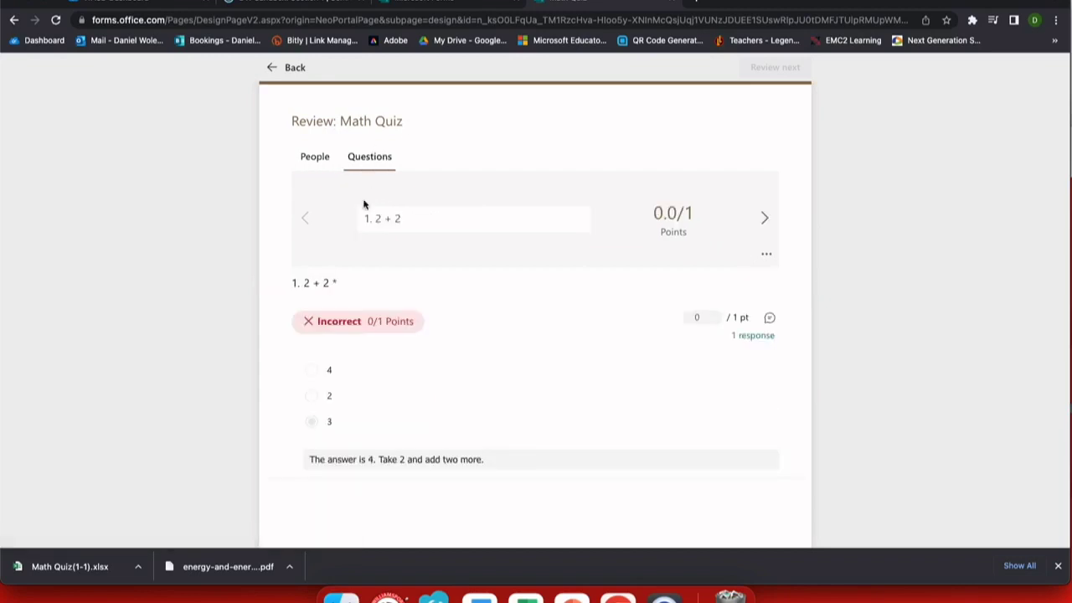
scroll(408, 361, down, 1)
scroll(407, 360, up, 1)
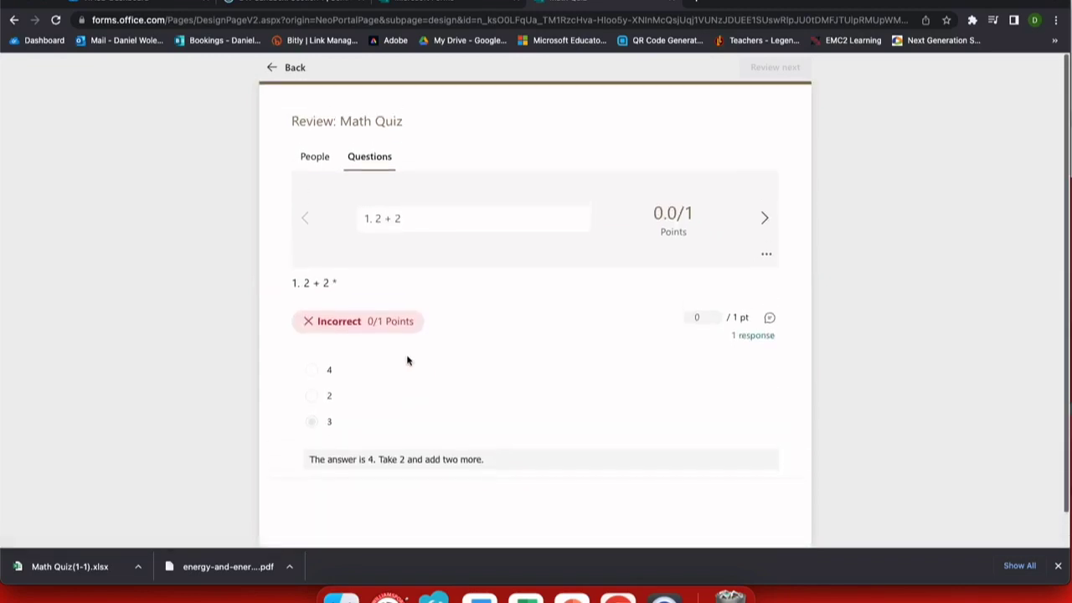
click(765, 220)
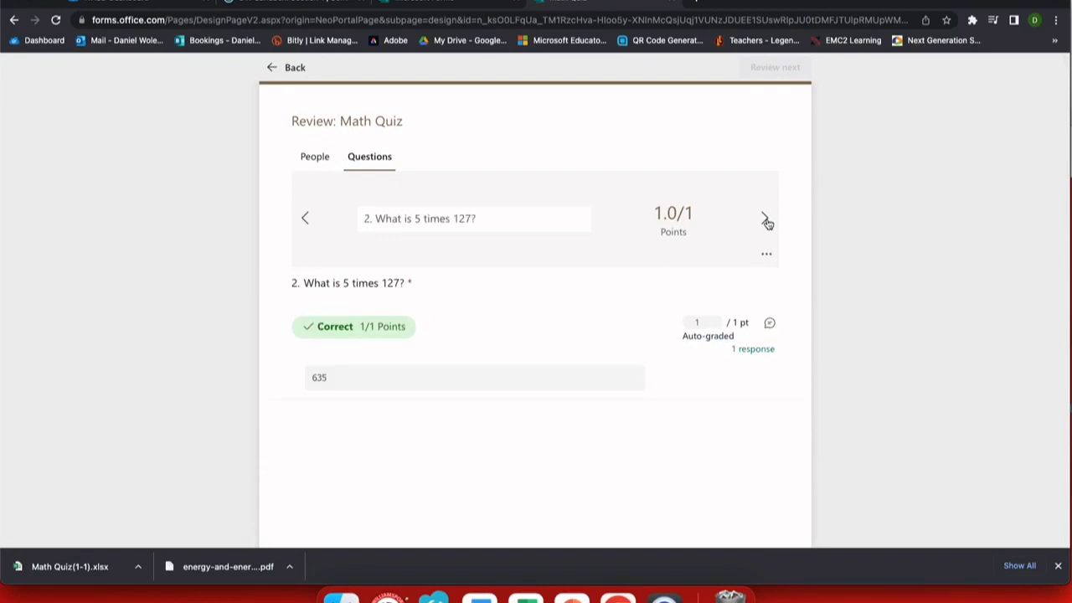
click(764, 219)
click(765, 219)
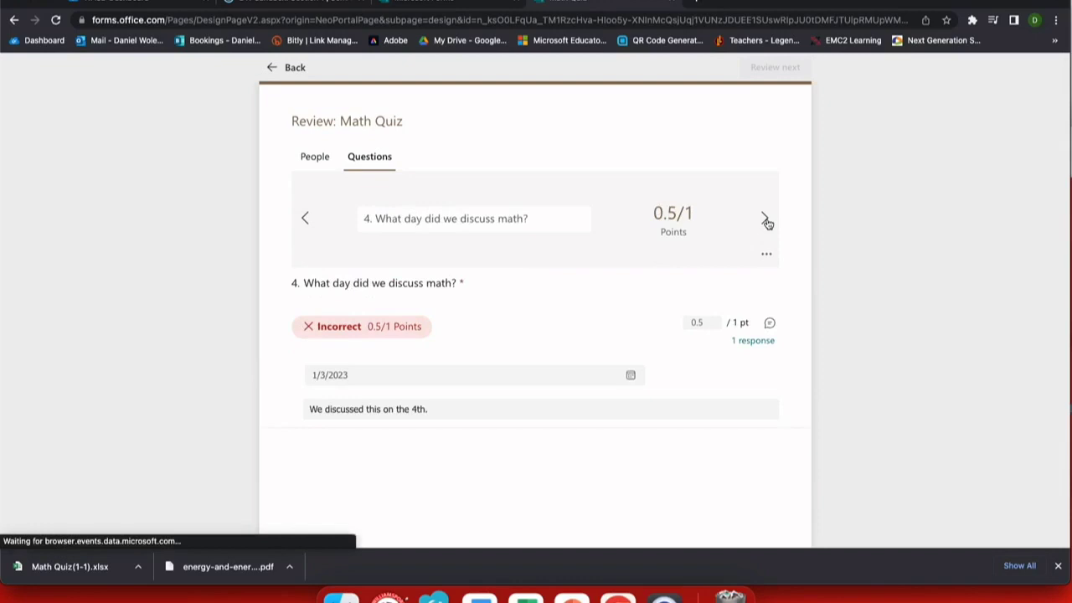
click(307, 219)
click(294, 68)
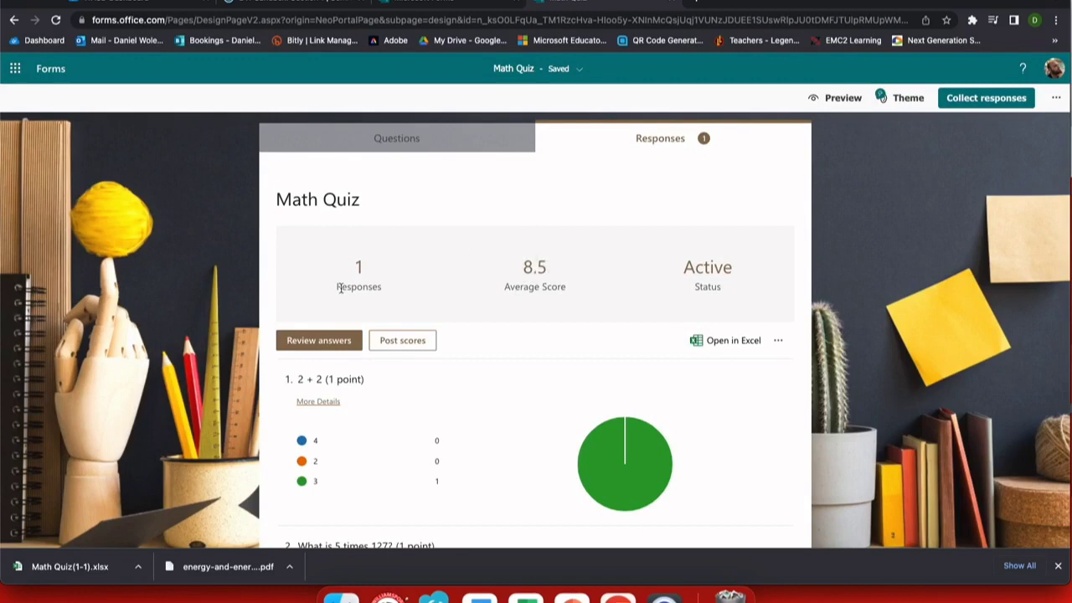
- Select all respondents in the grades list, post their scores, and return to the responses summary
click(401, 341)
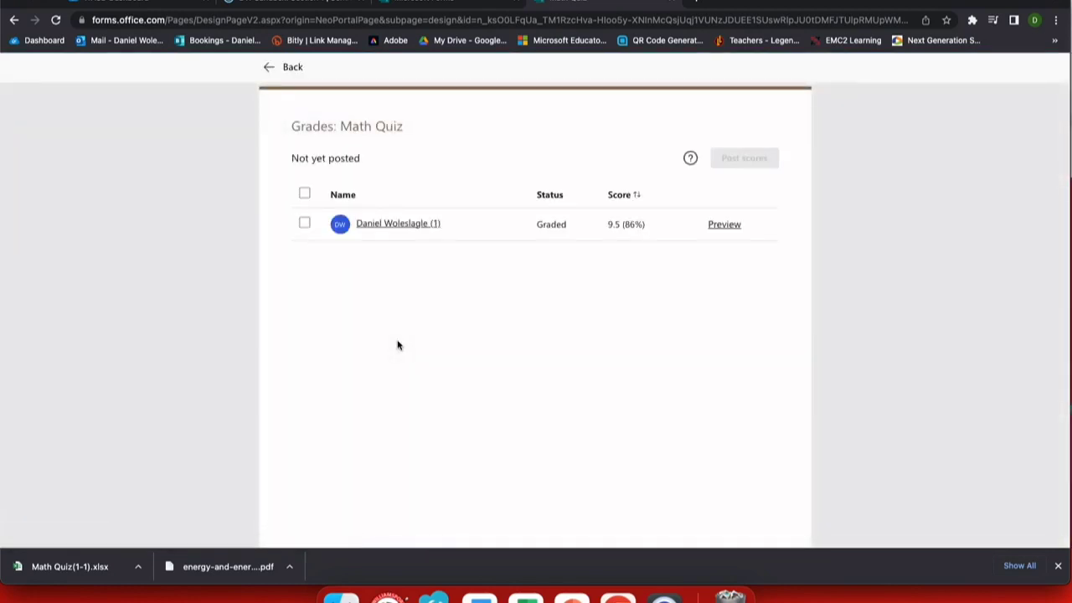
click(304, 223)
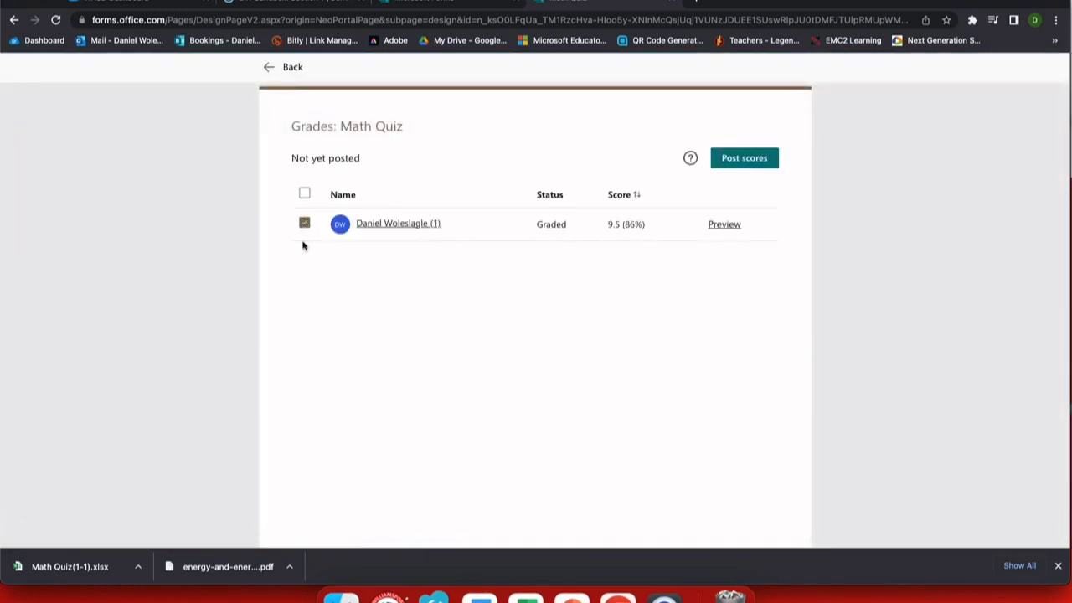
click(304, 223)
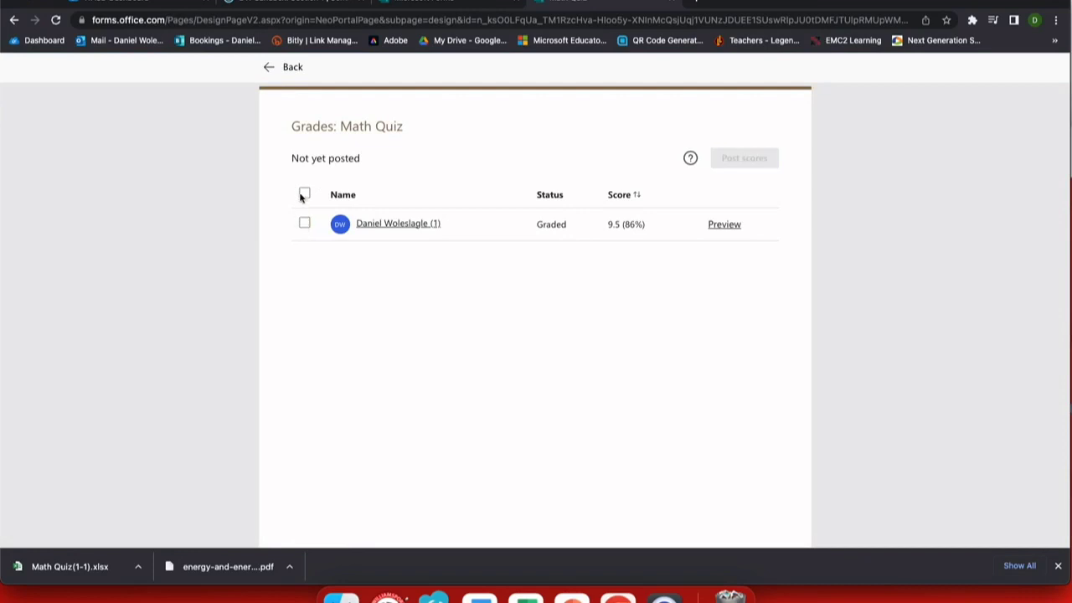
click(304, 195)
click(752, 157)
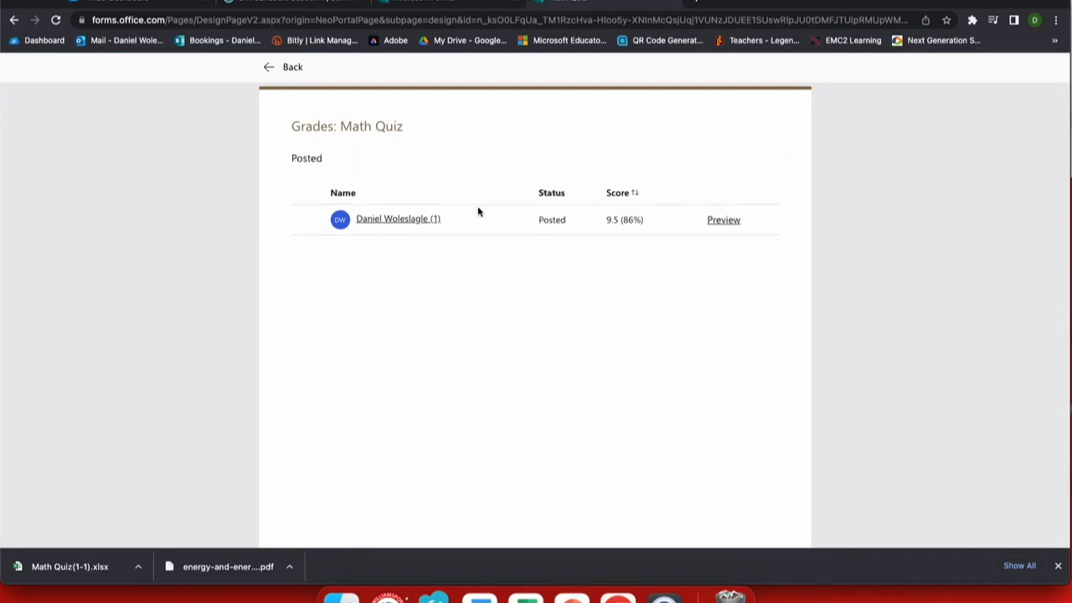
click(283, 67)
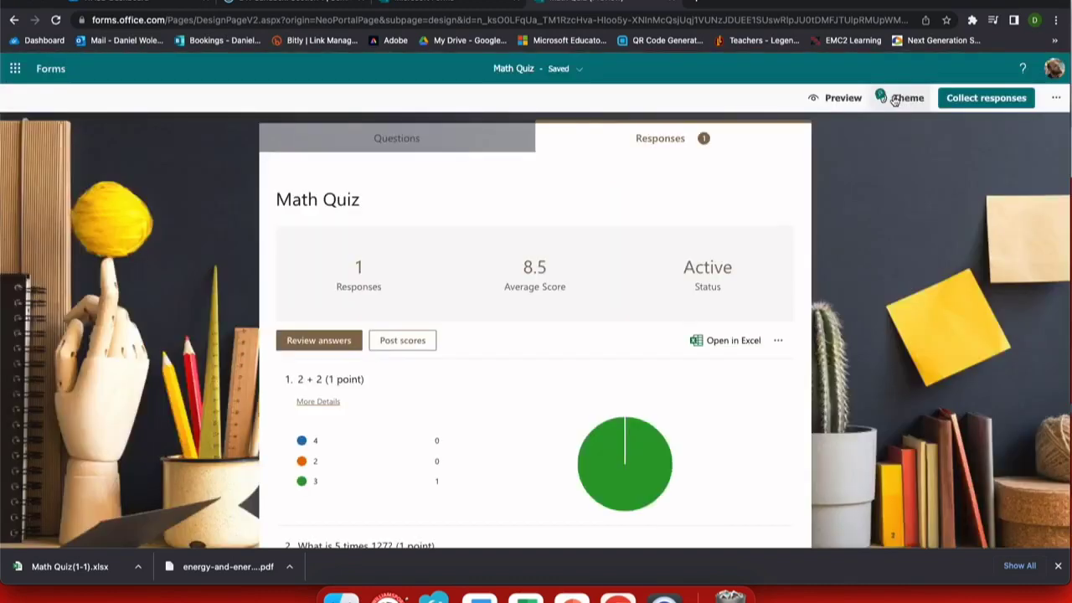
- Open the settings for collecting responses and allow only specific people in the organization to respond
click(989, 100)
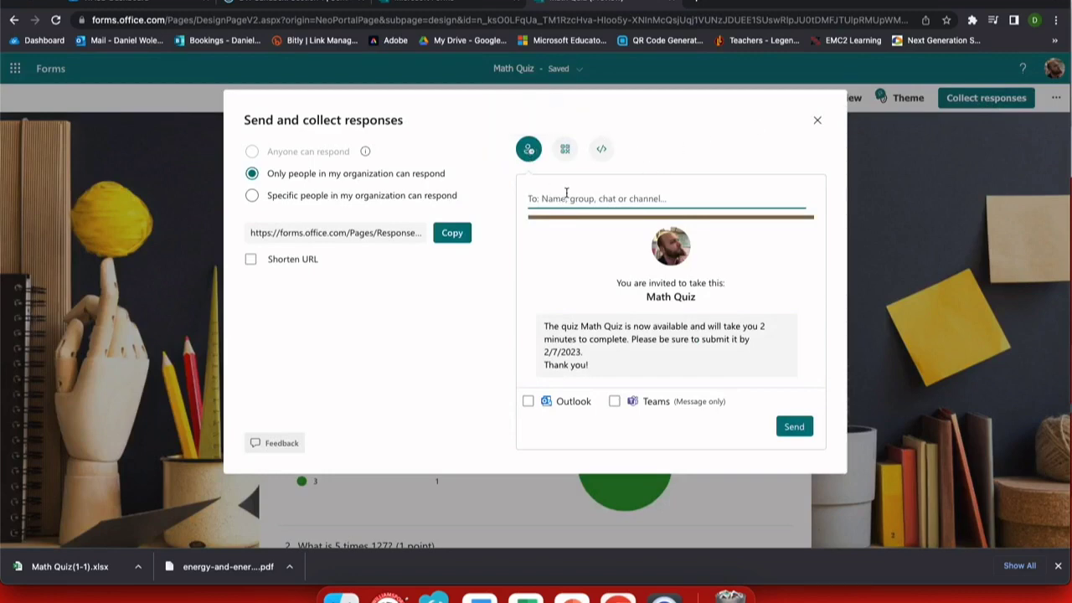
click(253, 196)
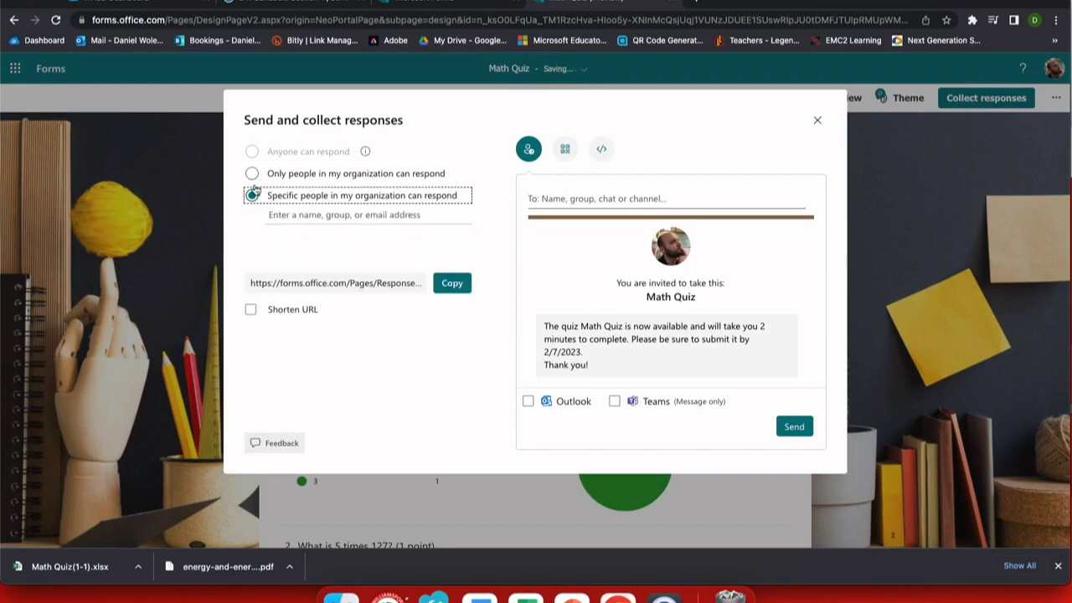
- Allow only people in the organization to respond, and copy the quiz's embed code for a webpage
click(252, 174)
click(565, 152)
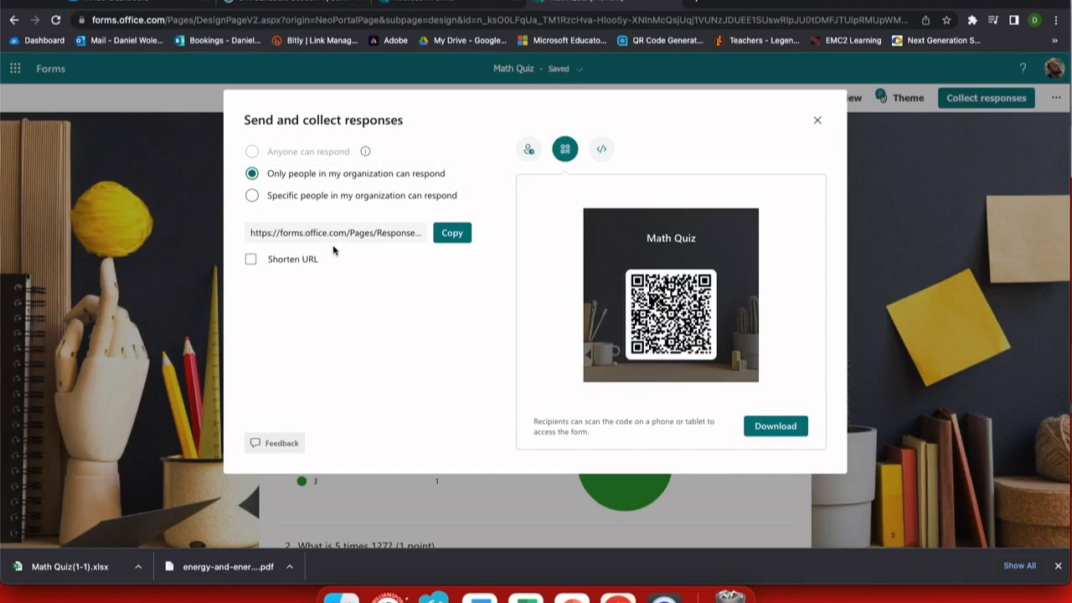
click(601, 152)
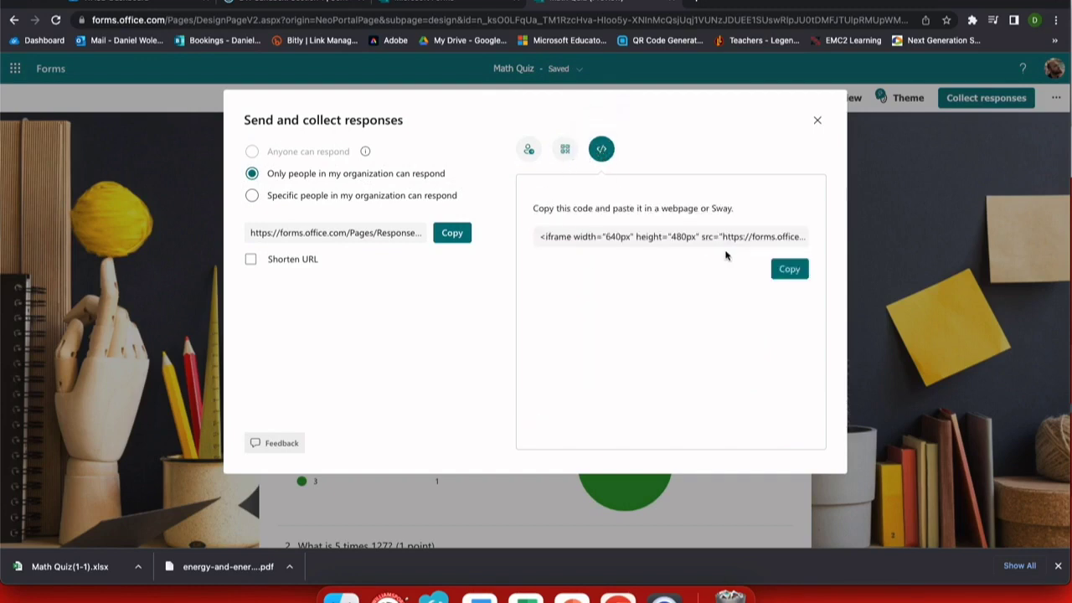
click(785, 271)
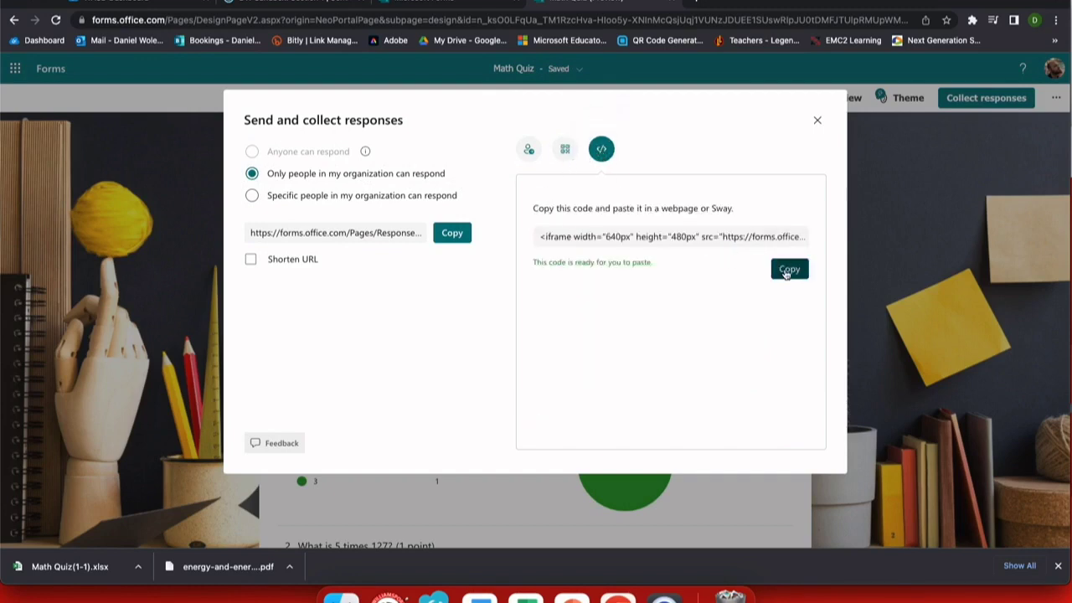
- Switch to the Schoology sandbox course and start a new materials page titled "Math quiz"
key(ctrl+2)
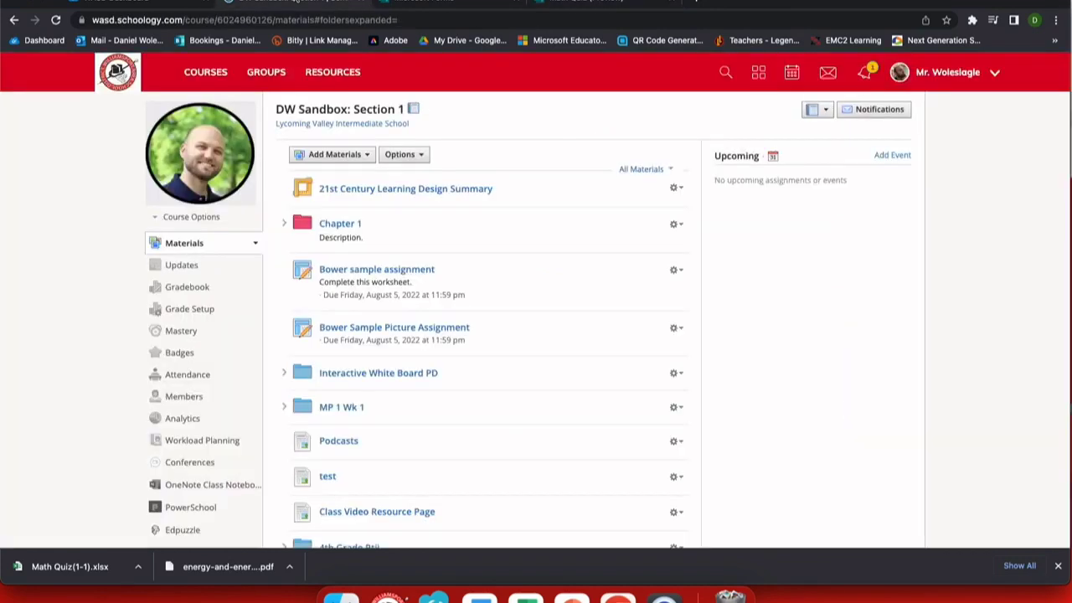
click(326, 154)
click(337, 285)
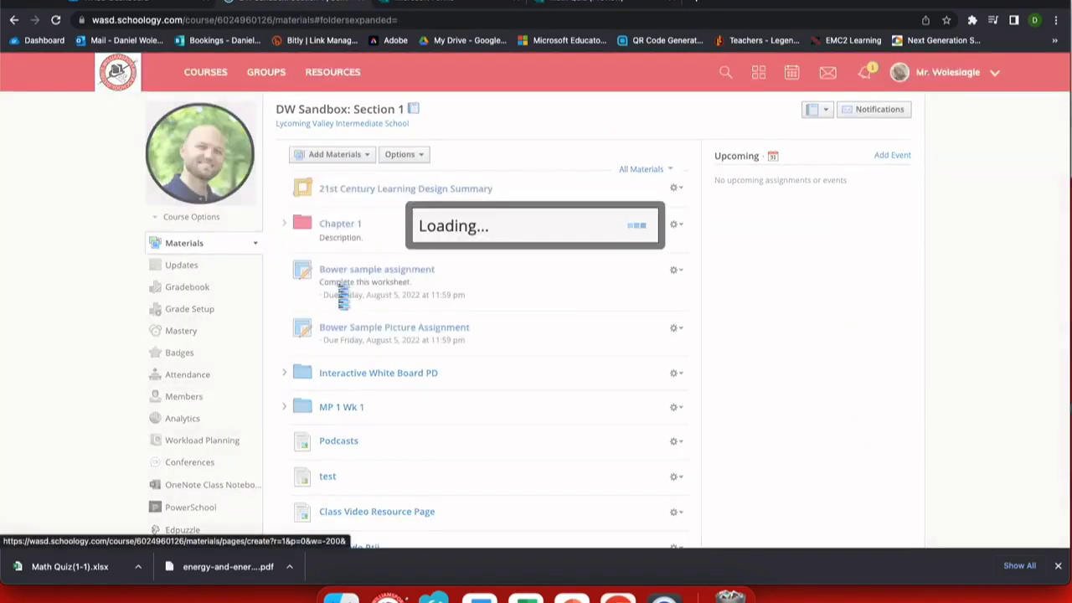
text(M)
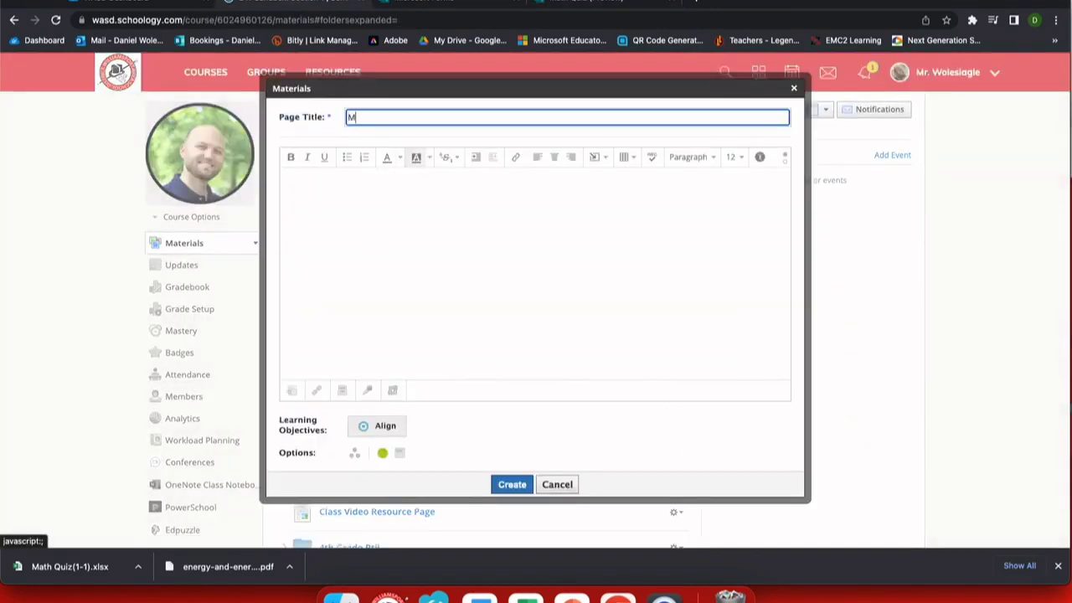
text(ath quiz)
- Insert the copied quiz embed code into the page body as media from the web
click(443, 206)
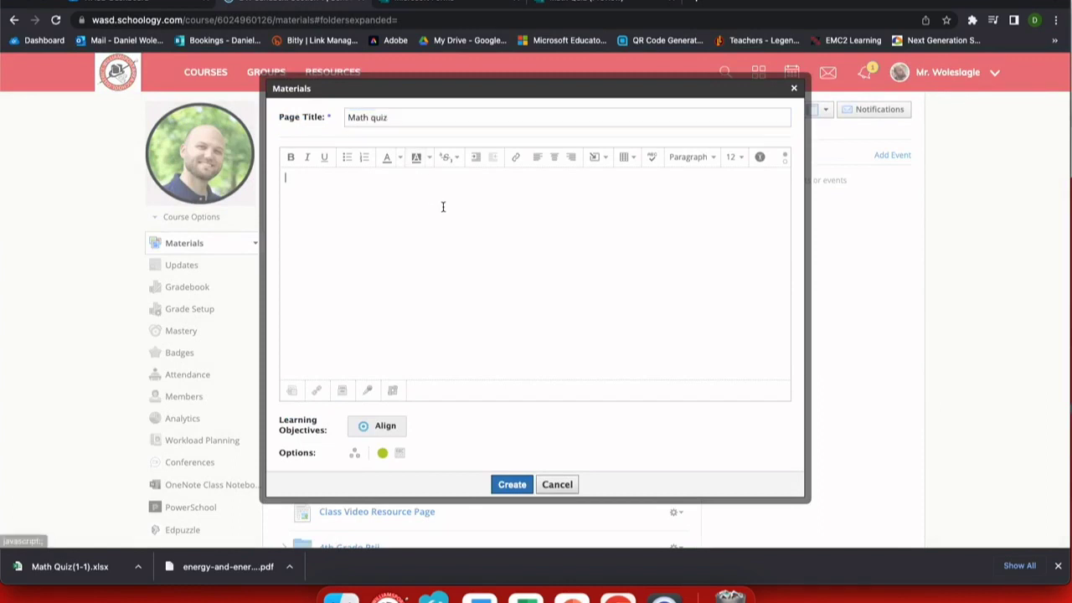
click(600, 159)
click(613, 179)
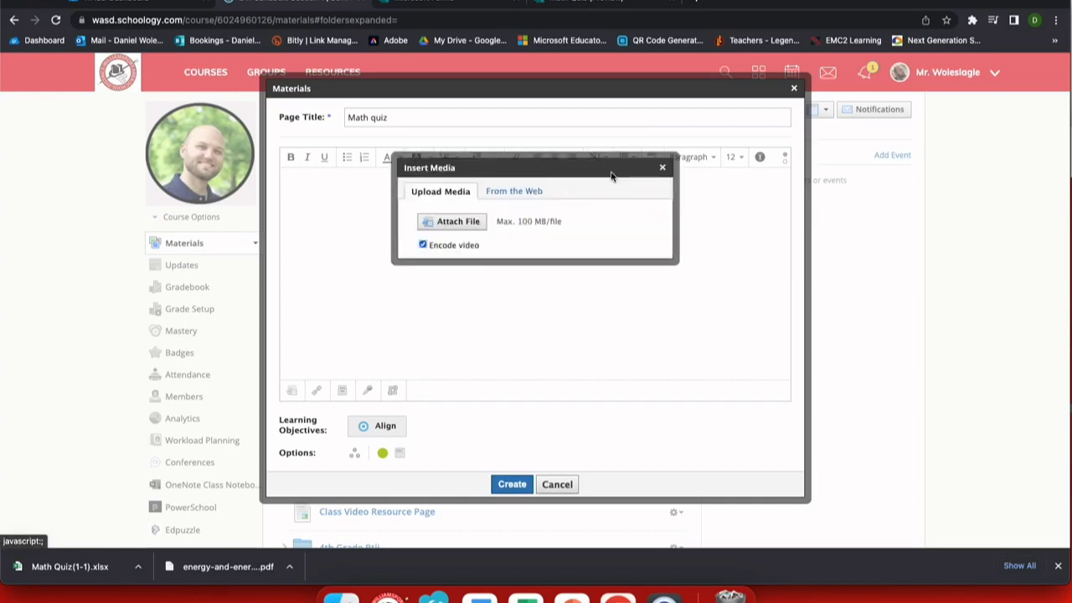
click(530, 194)
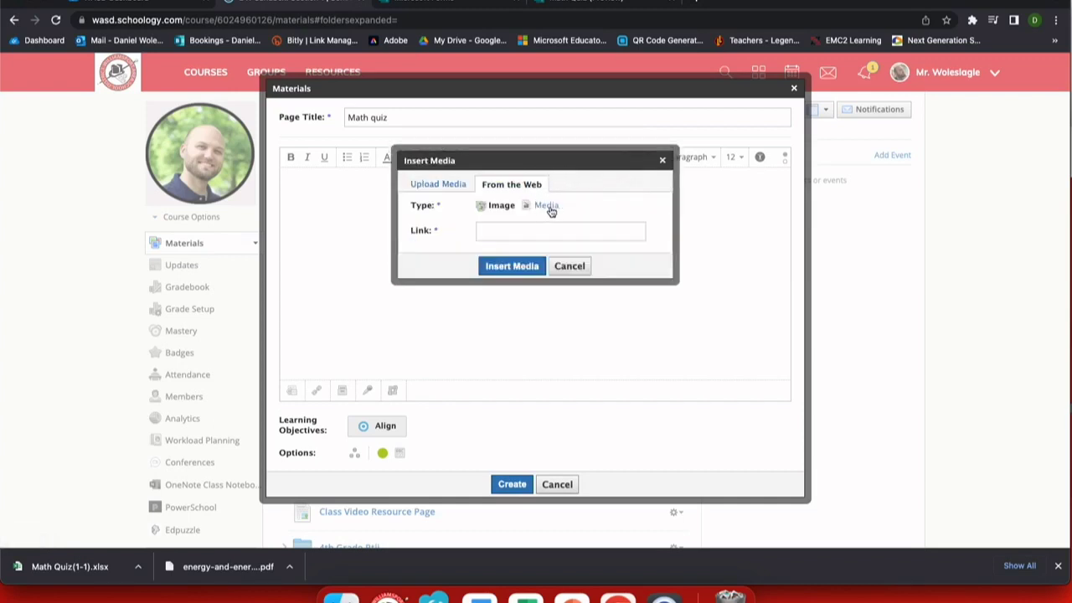
click(545, 206)
click(537, 231)
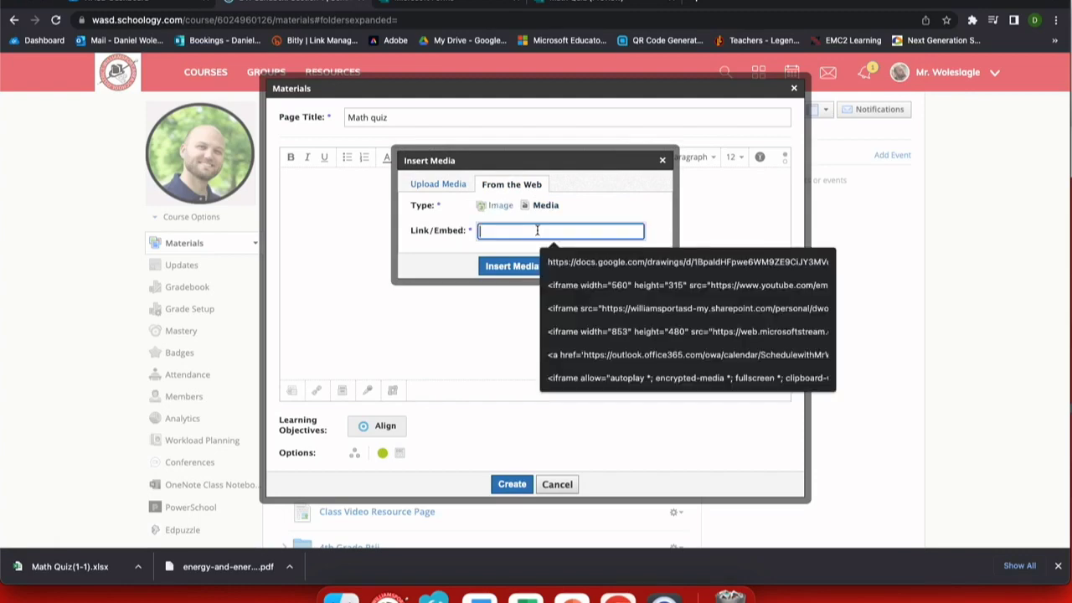
key(ctrl+v)
click(503, 268)
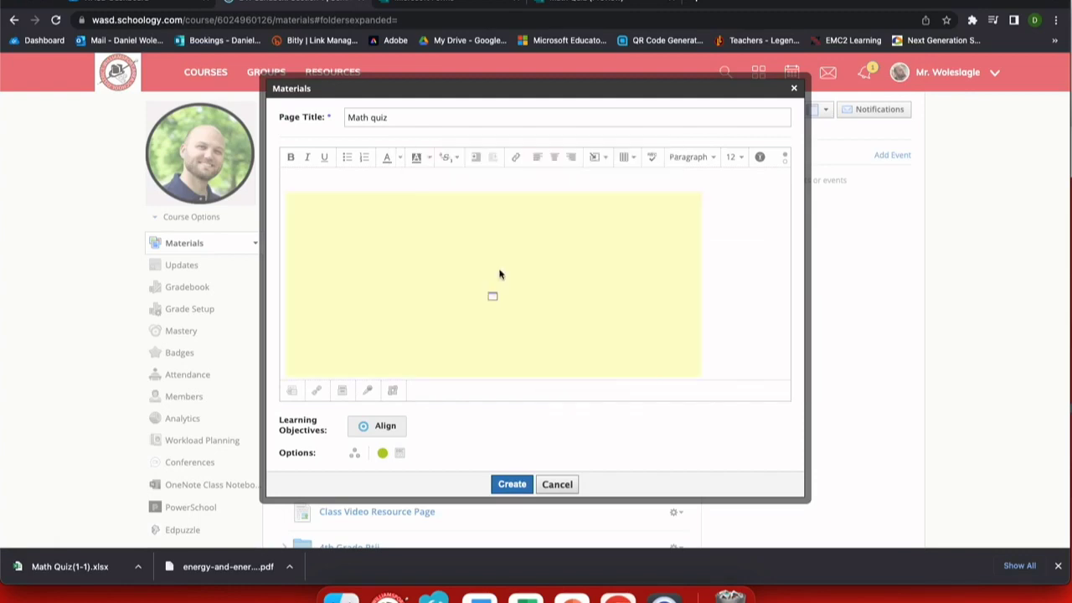
- Create the "Math quiz" page and open it from the end of the course materials list
click(512, 484)
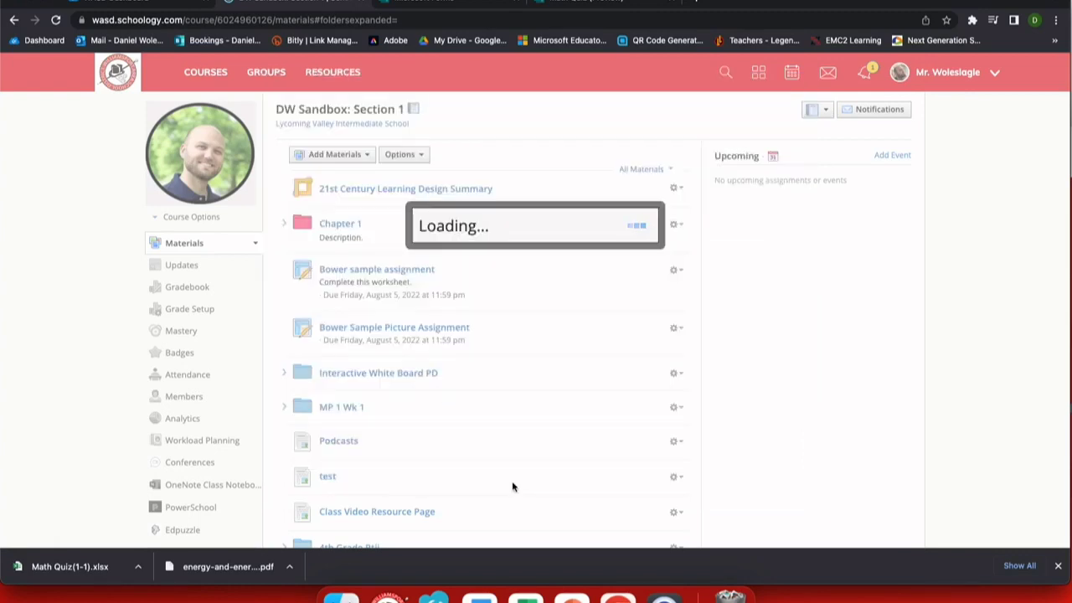
scroll(448, 360, down, 15)
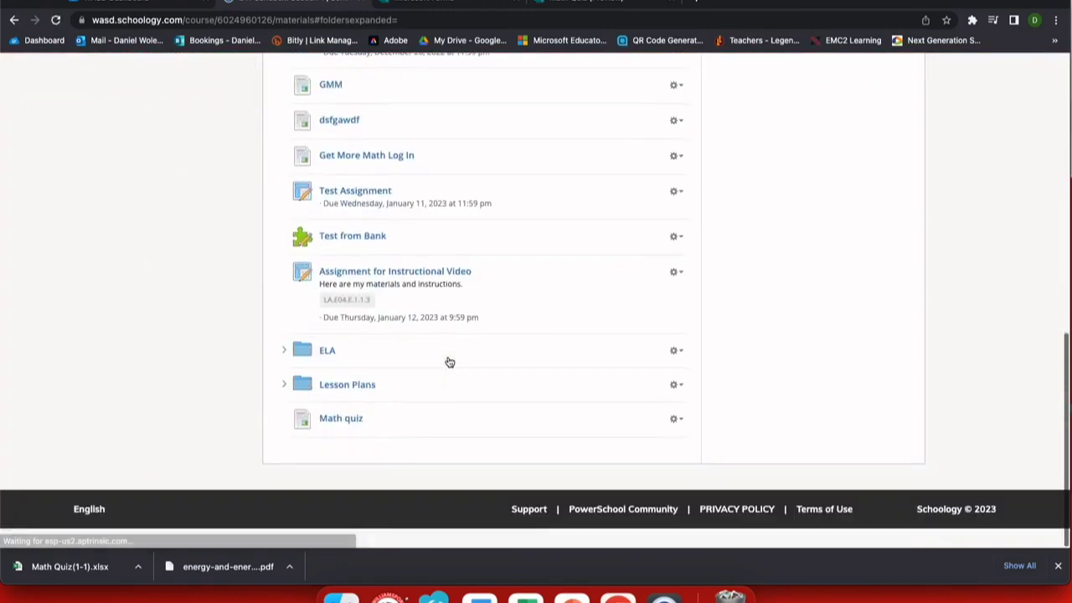
click(341, 438)
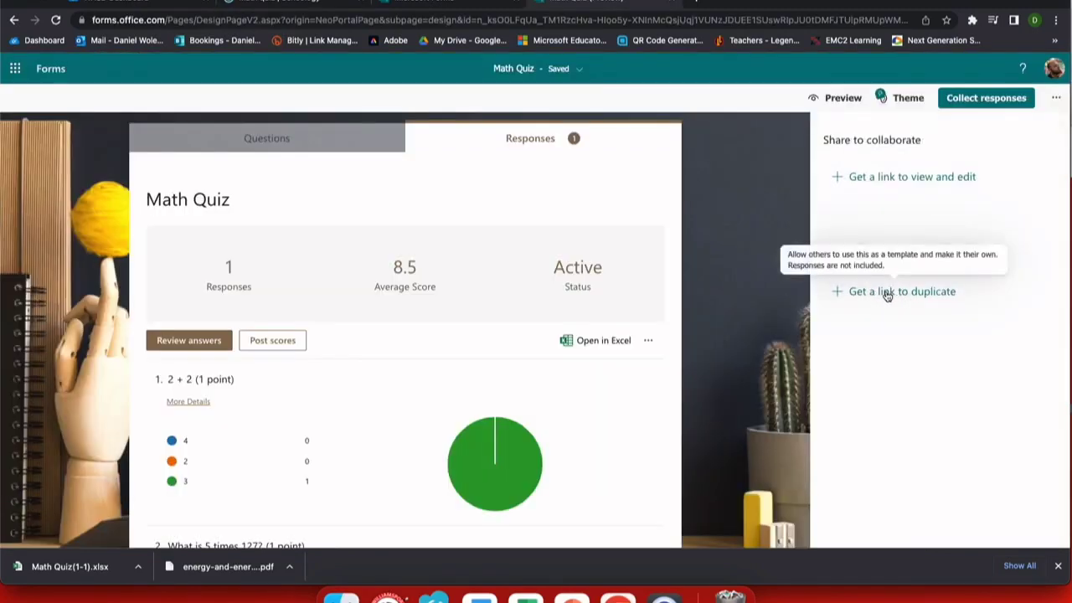
- Generate a link in Microsoft Forms that lets others duplicate the Math Quiz as a template
click(887, 293)
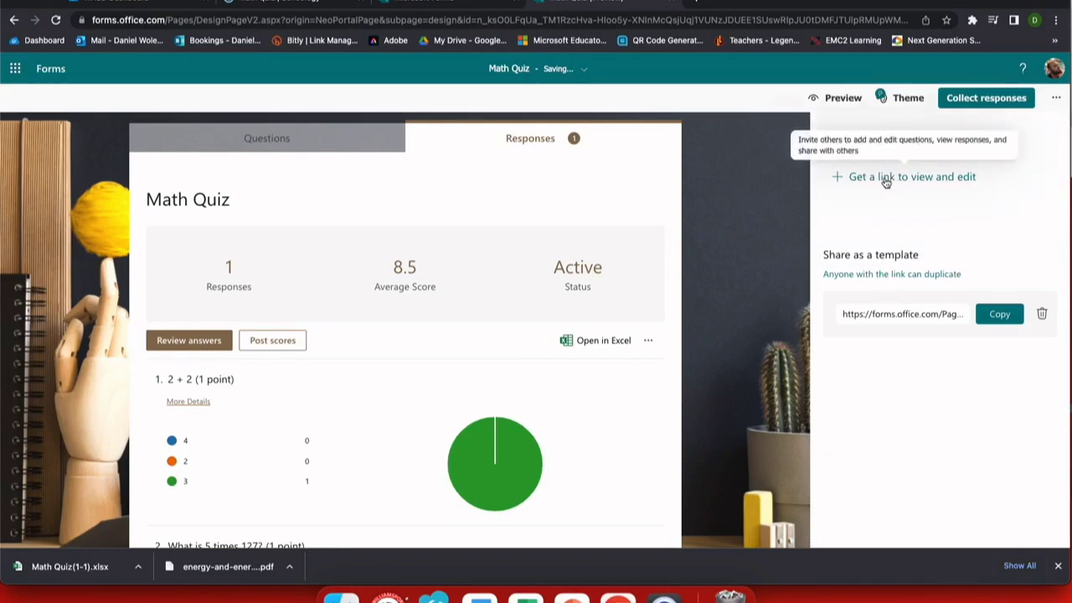
click(1058, 98)
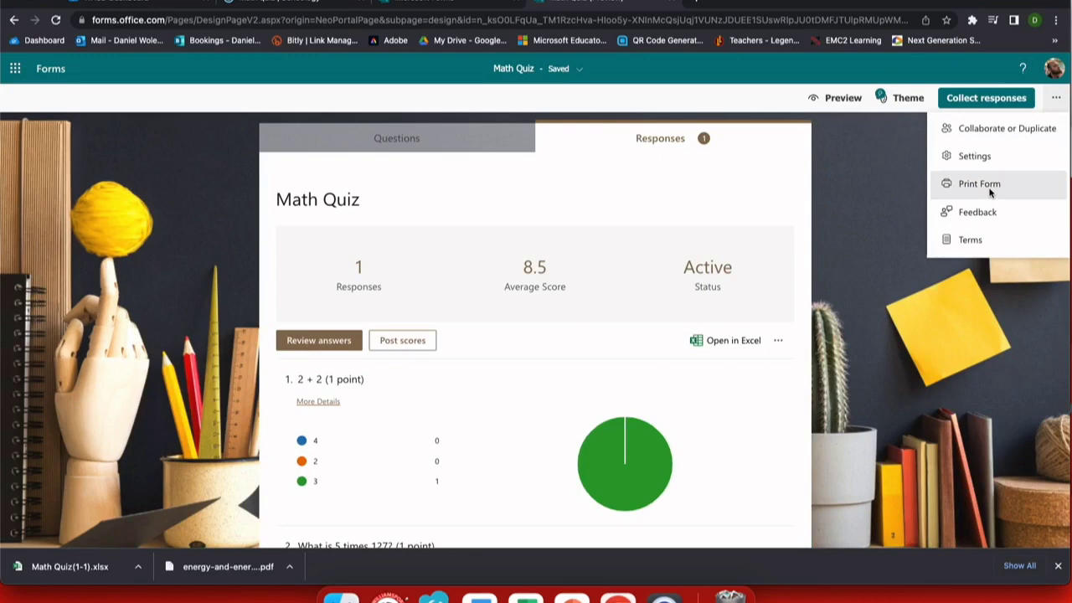
click(1057, 97)
- Open the quiz settings, try turning off Show results automatically, and turn it back on
click(1056, 97)
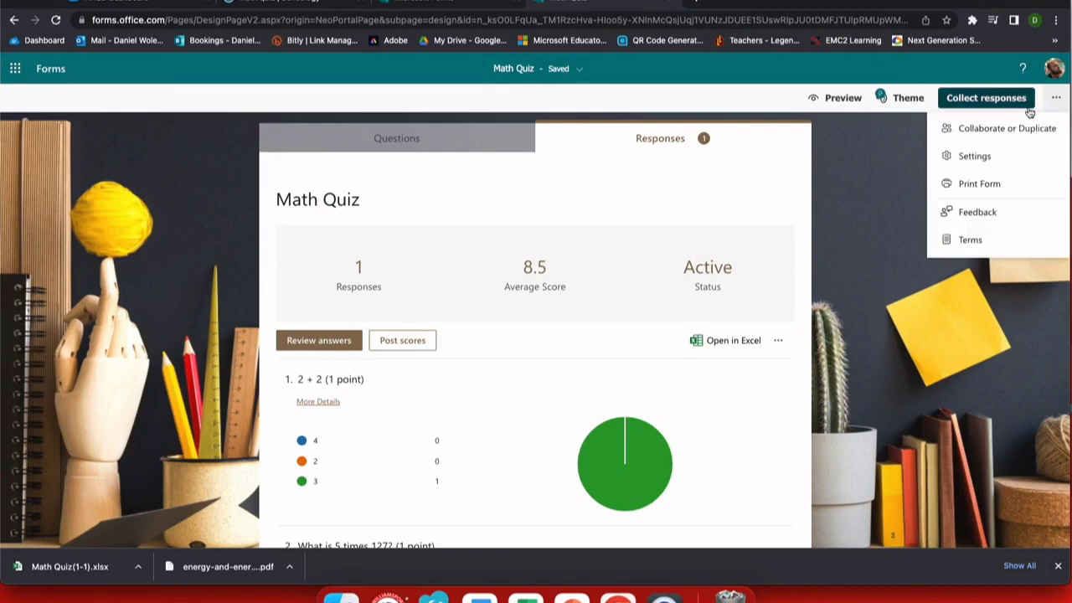
click(974, 160)
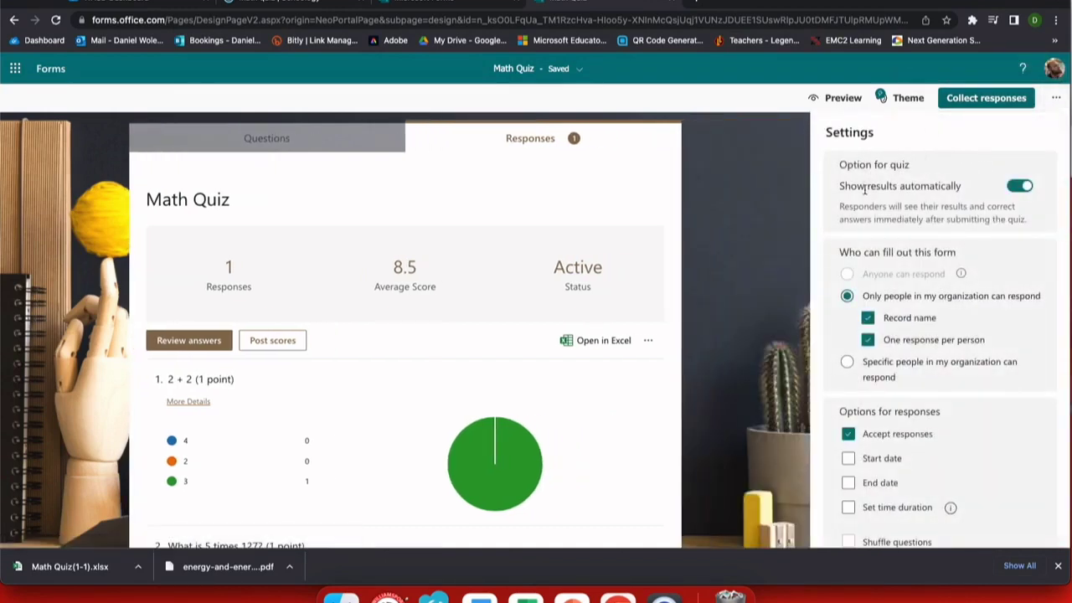
scroll(873, 193, down, 1)
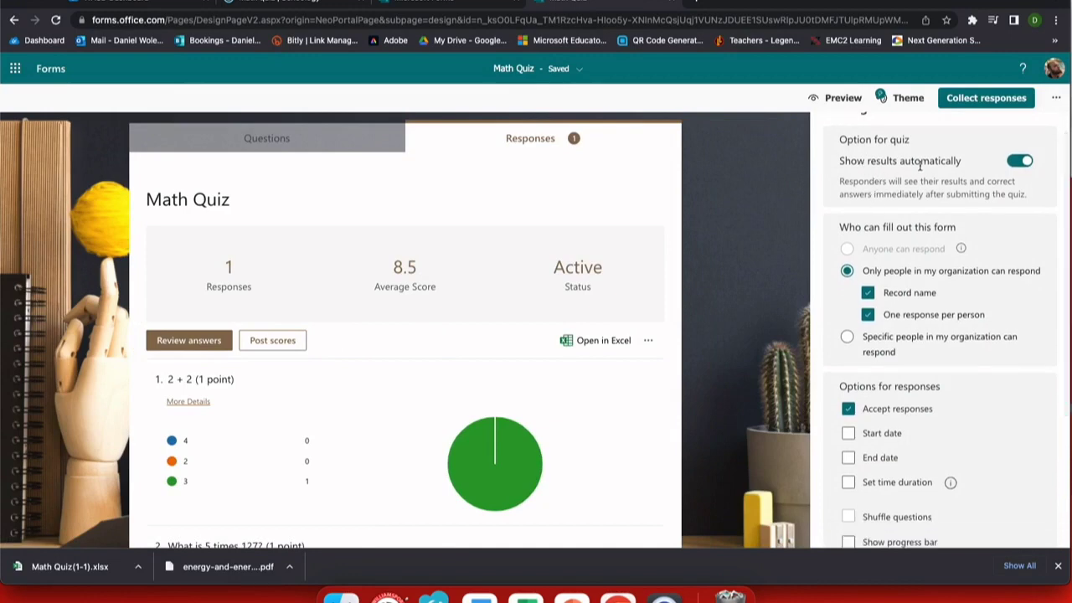
click(1019, 162)
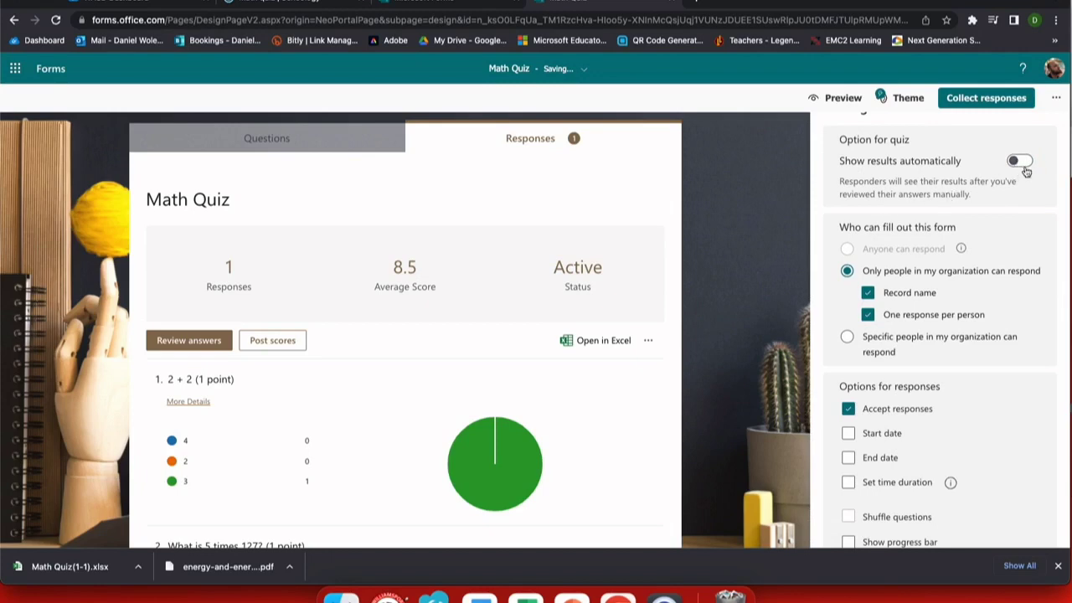
click(1022, 162)
- Try enabling a start date of 1/31/2023 at 12:00 PM for responses, and disable it again
scroll(914, 214, down, 1)
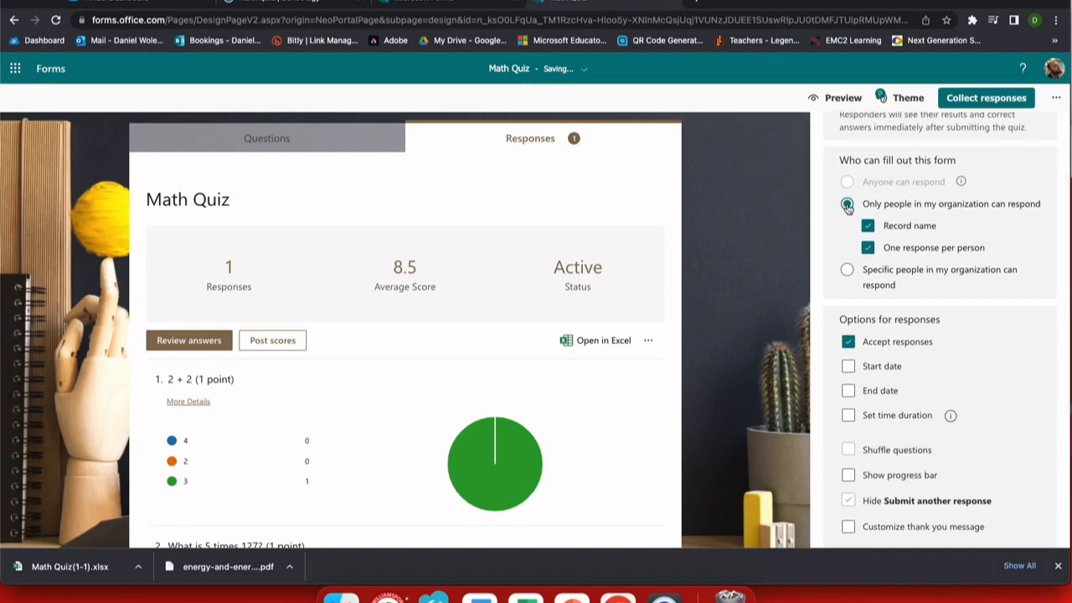
scroll(866, 268, down, 1)
scroll(865, 268, down, 2)
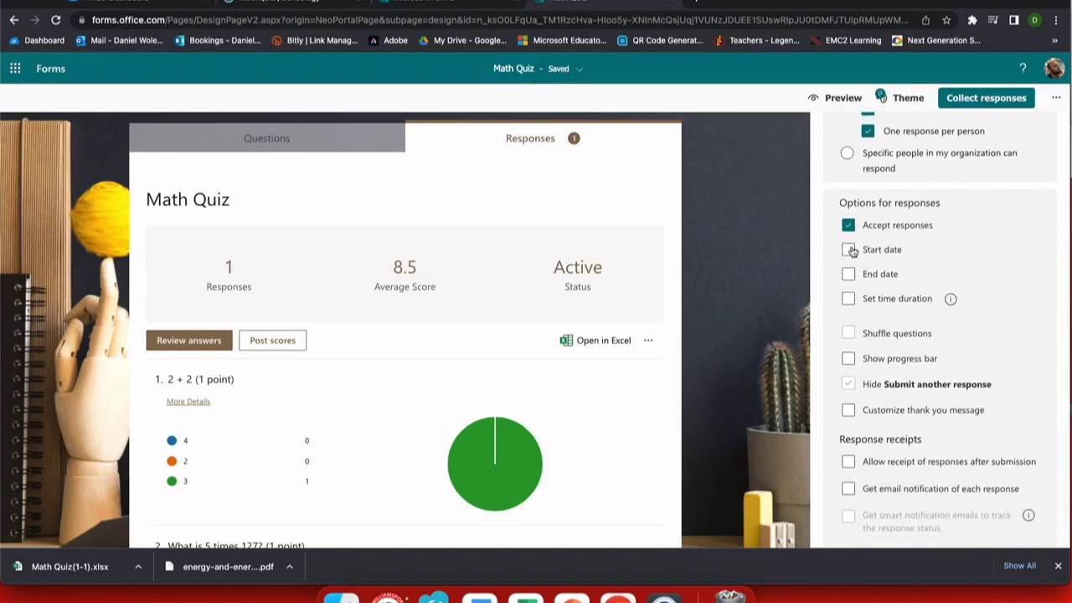
click(850, 249)
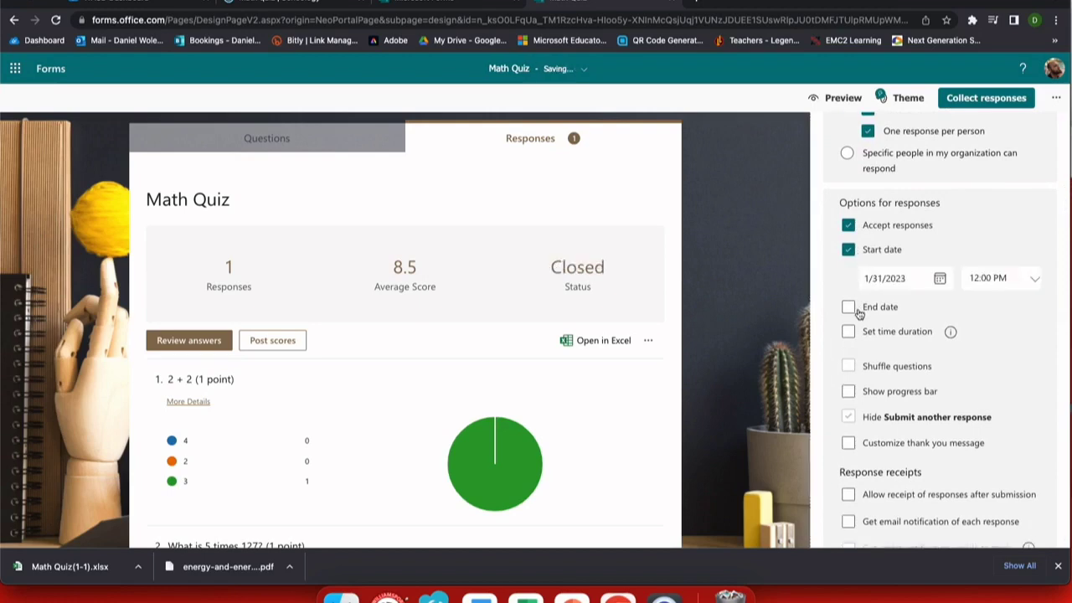
click(852, 249)
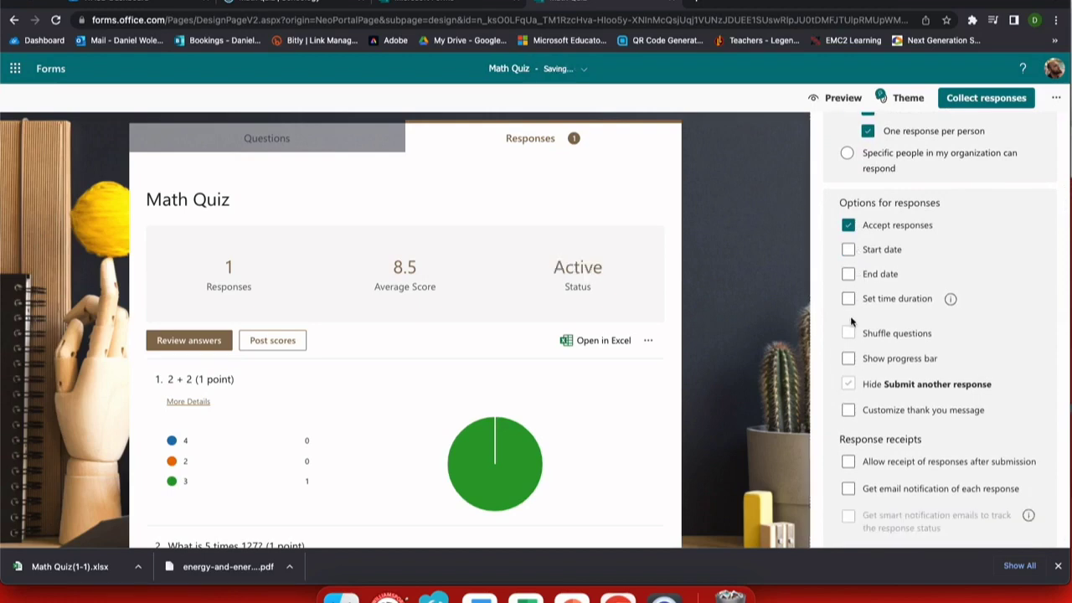